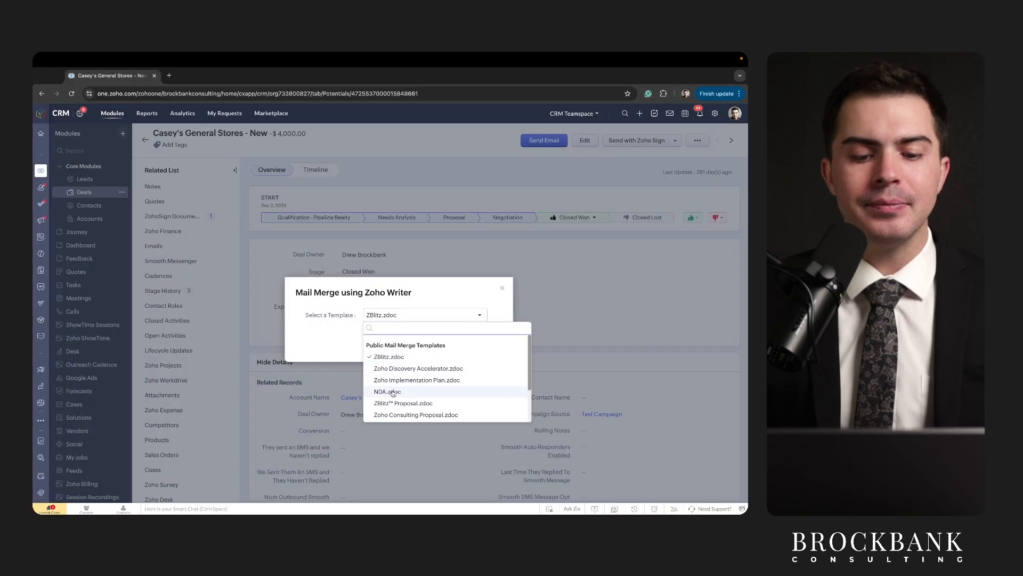
Merge the Casey's General Stores deal into the NDA.zdoc template.
left_click(392, 393)
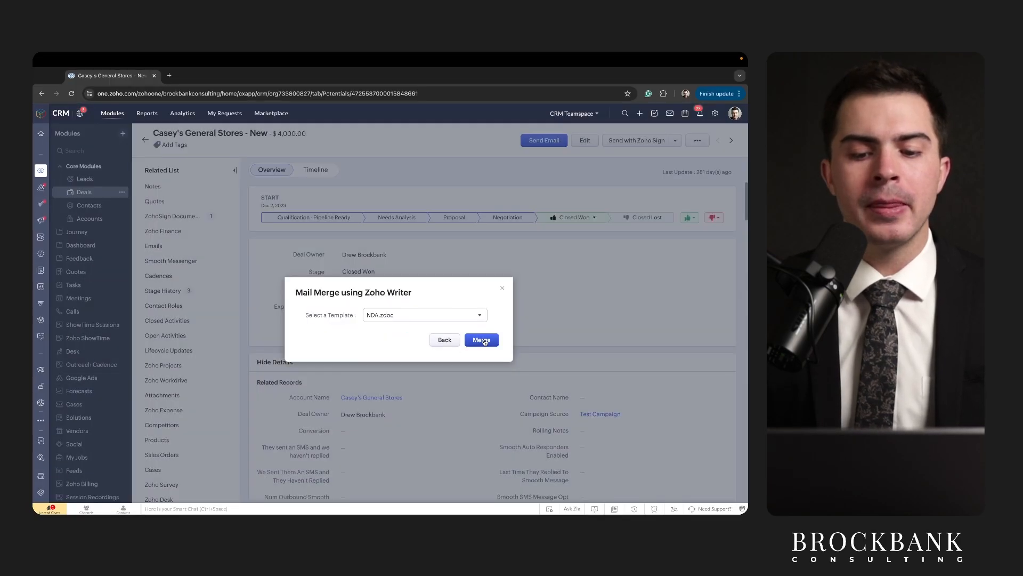
left_click(481, 340)
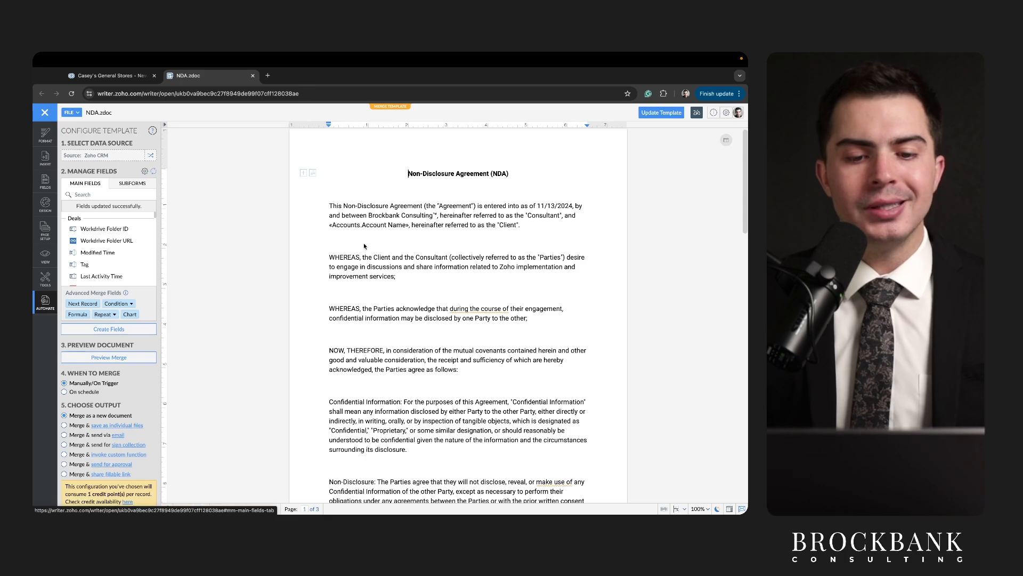
scroll(425, 201, "down", 15)
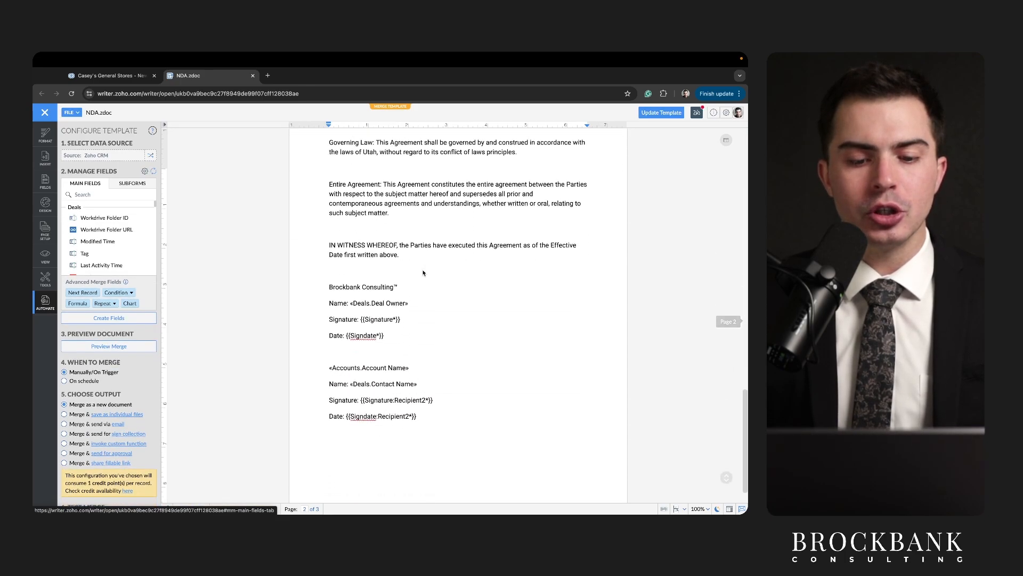
scroll(422, 271, "up", 5)
scroll(422, 270, "up", 10)
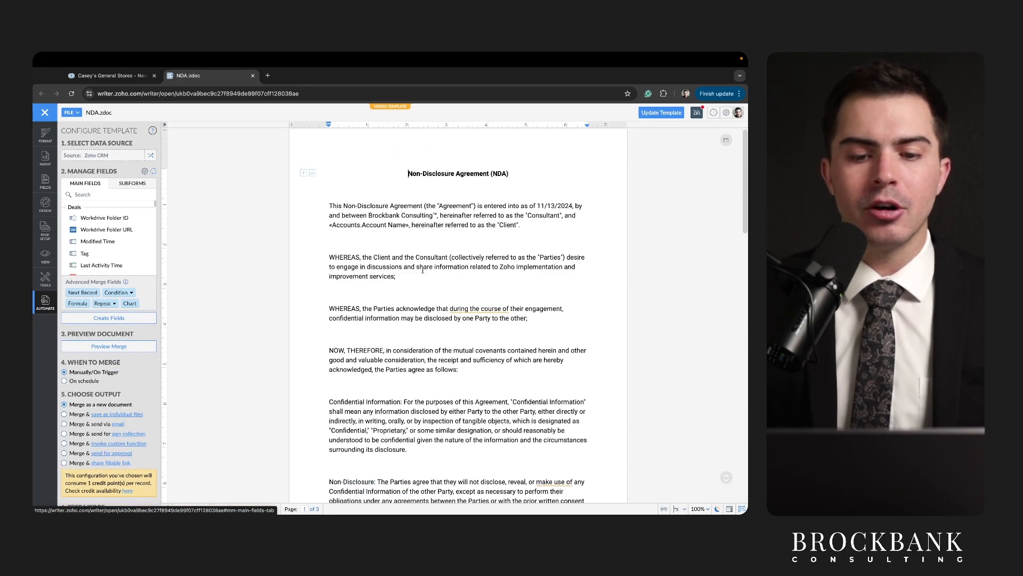
left_click_drag(325, 219, 479, 219)
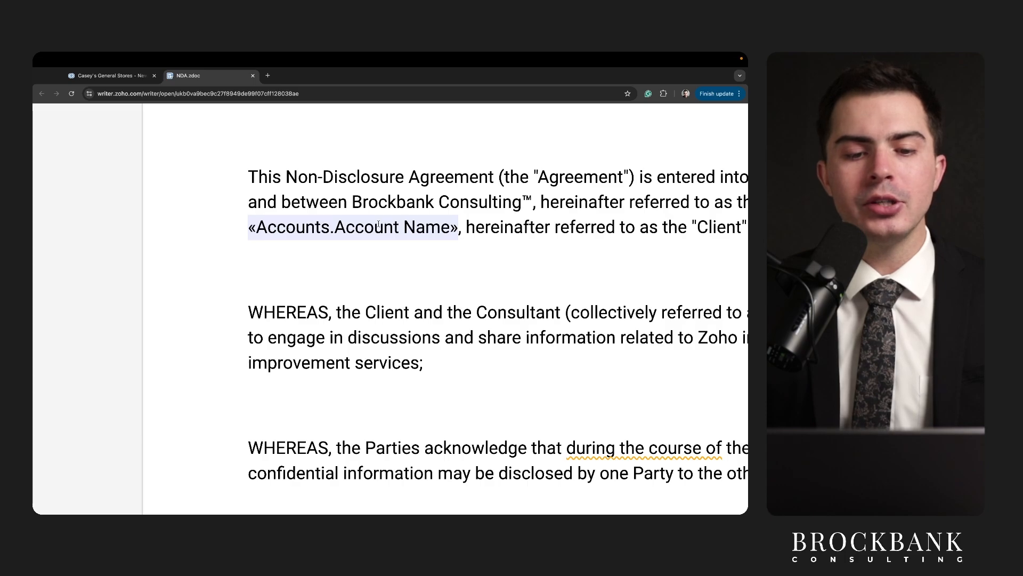
key("ctrl+a")
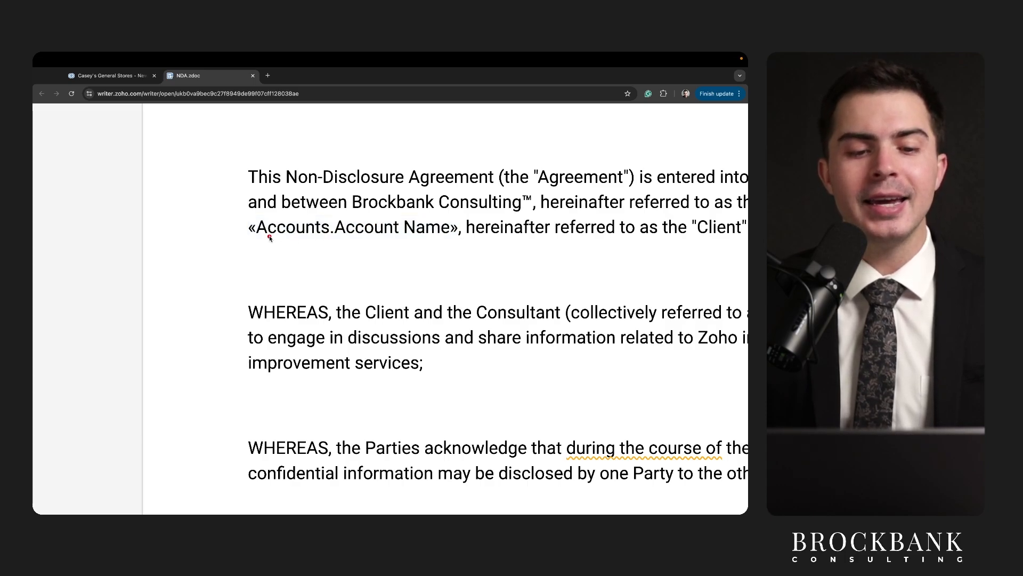
left_click_drag(255, 241, 450, 240)
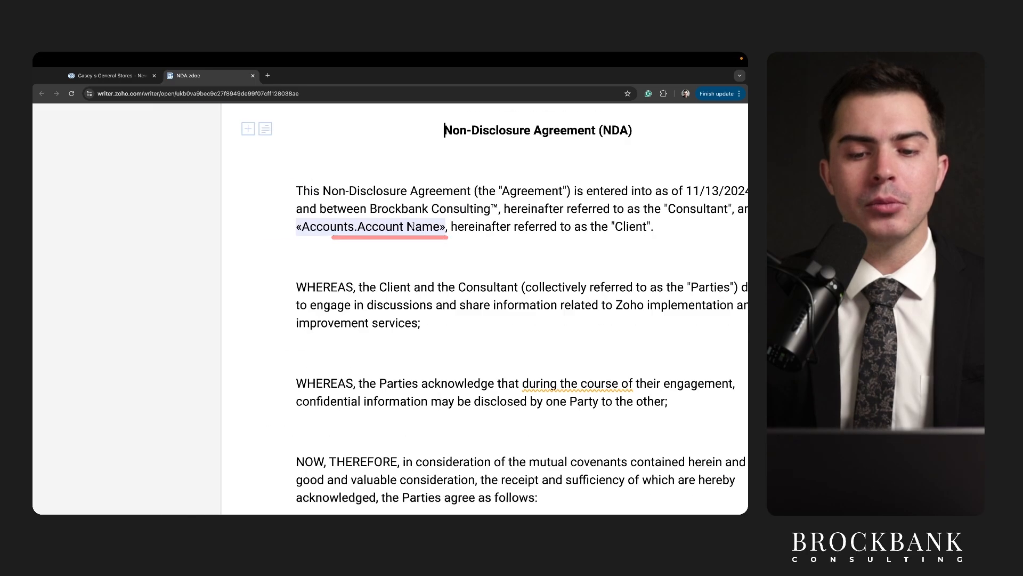
scroll(381, 266, "down", 10)
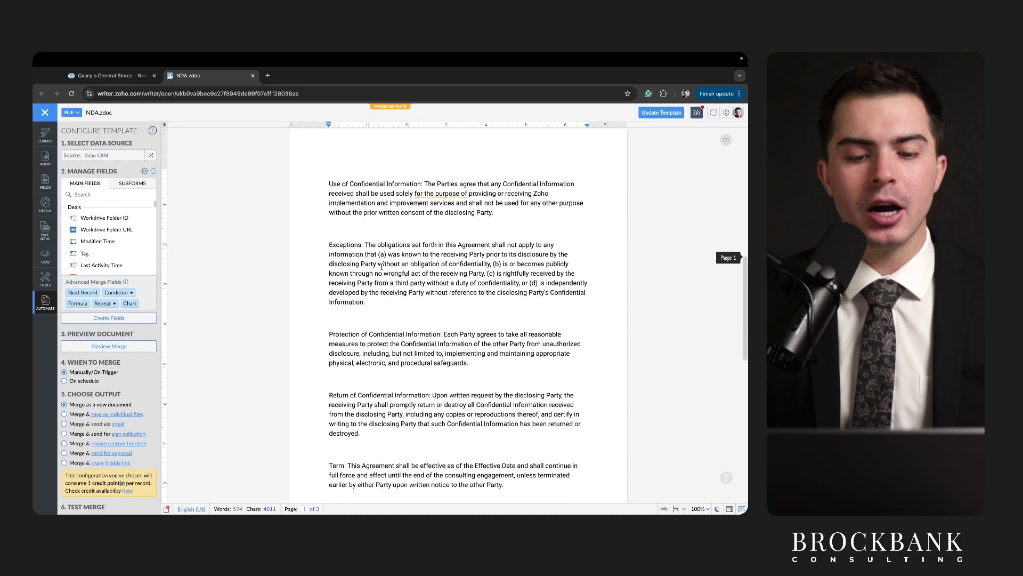
scroll(382, 266, "down", 8)
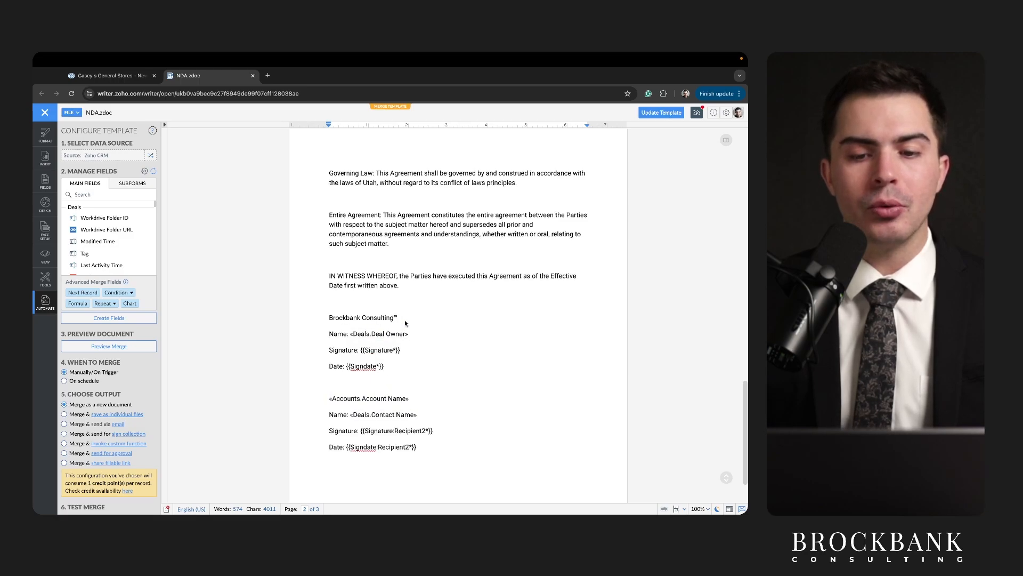
key("ctrl+Home")
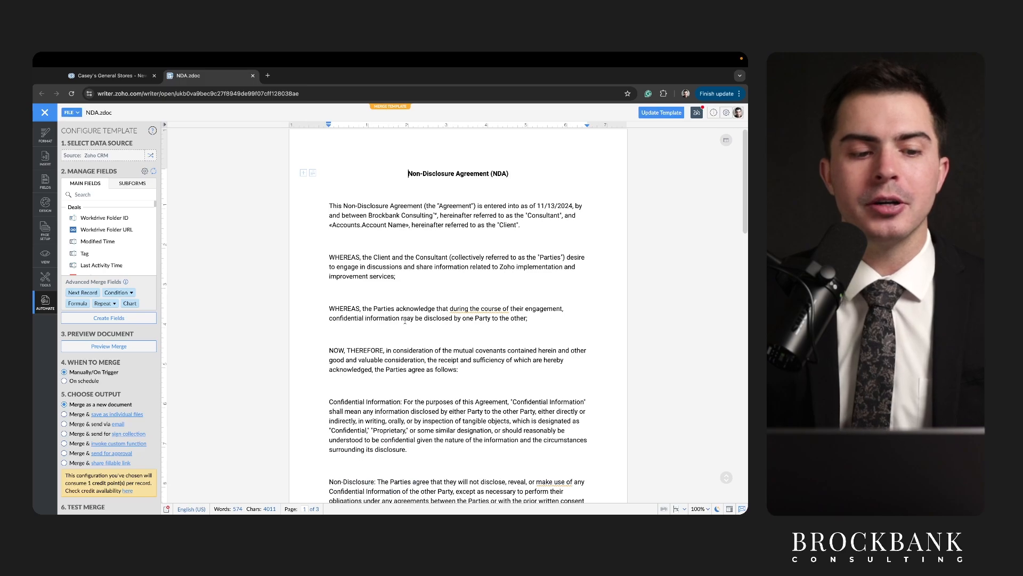
scroll(122, 434, "down", 3)
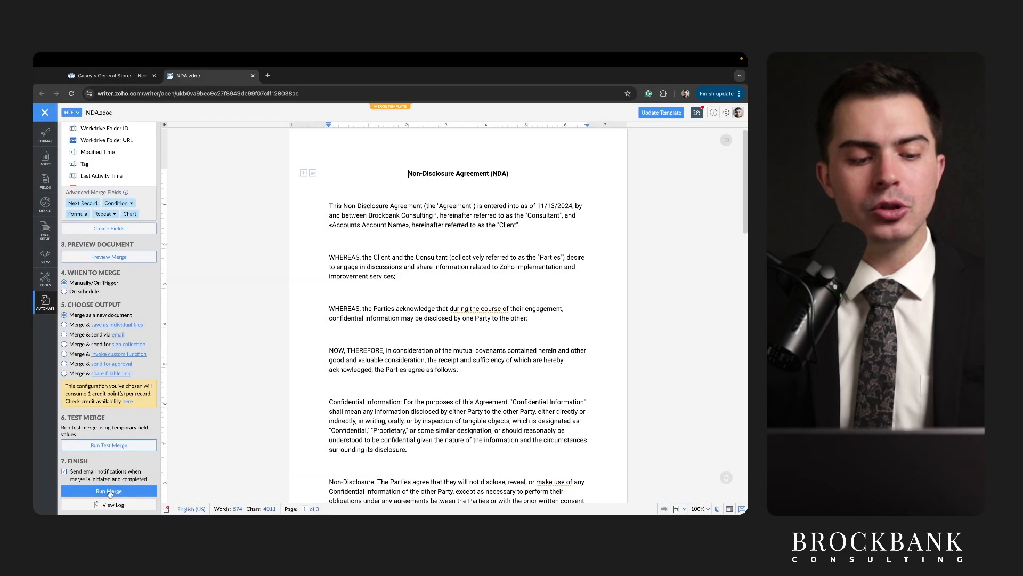
Run the merge with the CRM deal data and review the resulting NDA.zdoc_Merged document.
left_click(110, 494)
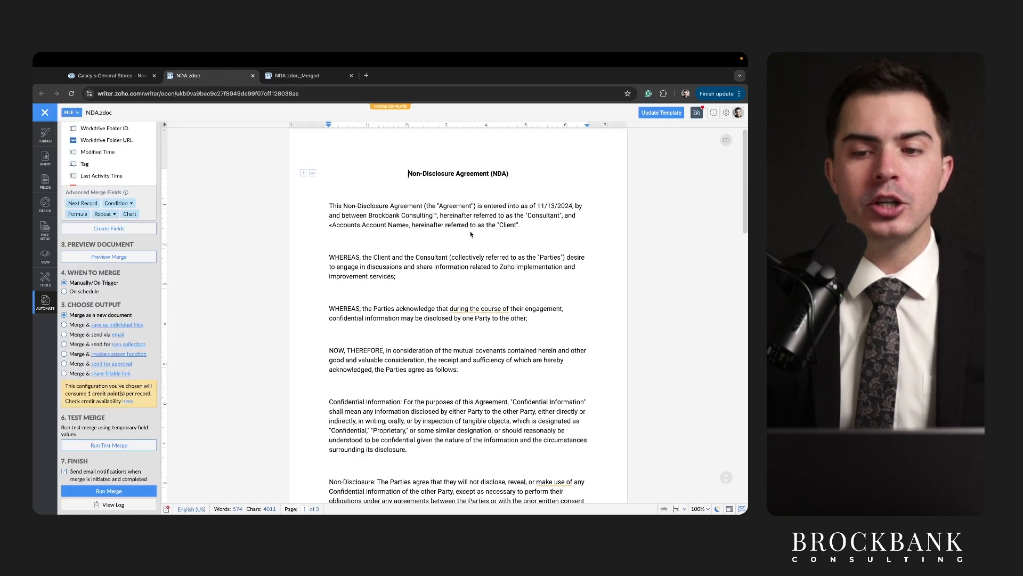
left_click_drag(353, 223, 500, 223)
left_click_drag(344, 271, 470, 276)
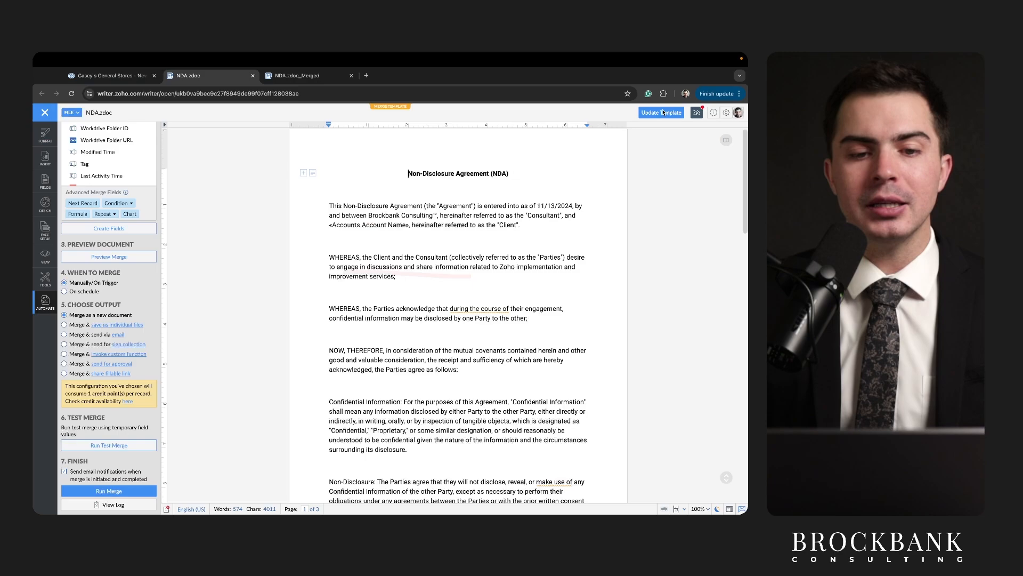
left_click(317, 79)
scroll(379, 320, "down", 1)
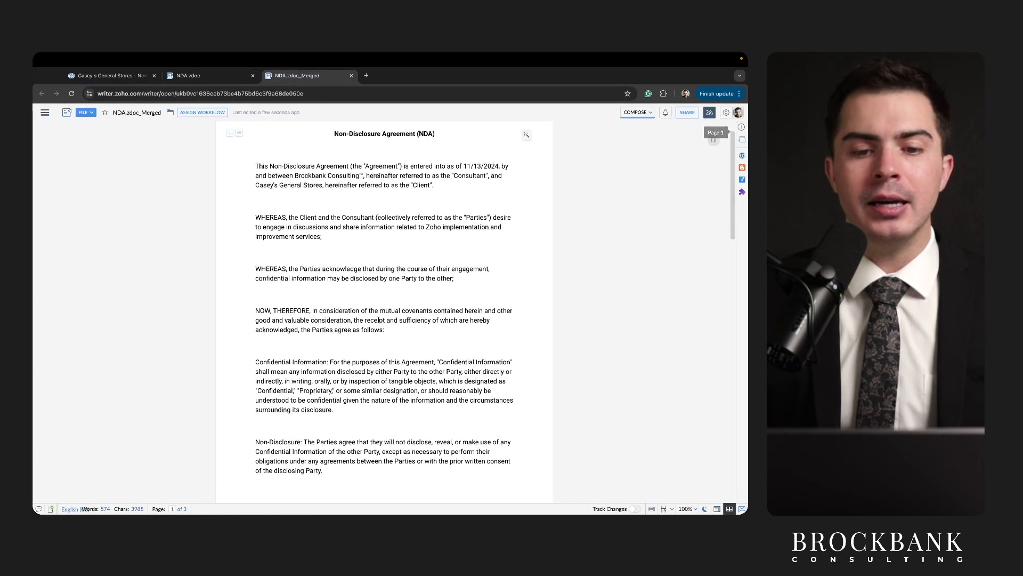
scroll(378, 319, "down", 2)
scroll(379, 320, "up", 2)
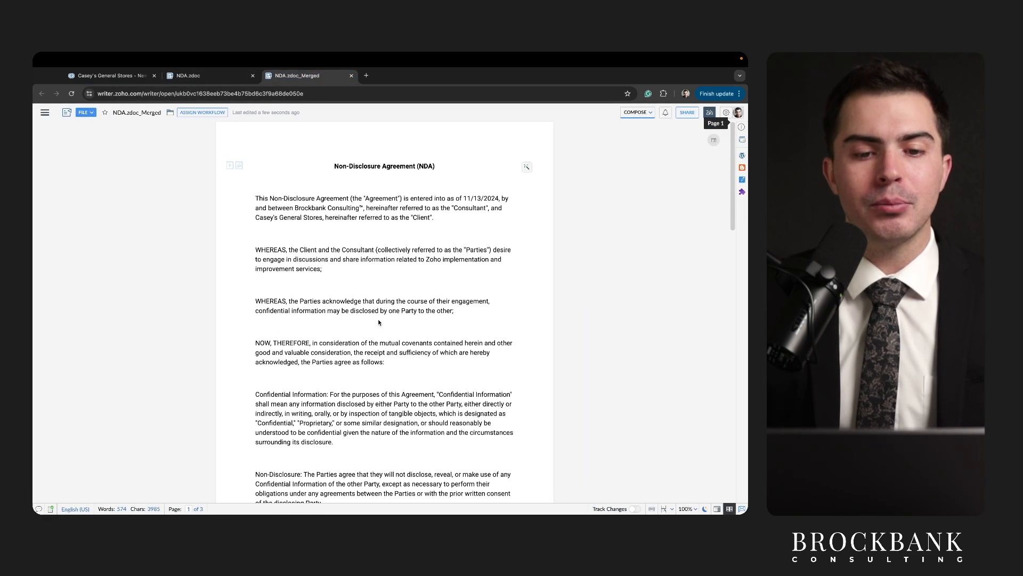
left_click_drag(323, 172, 468, 172)
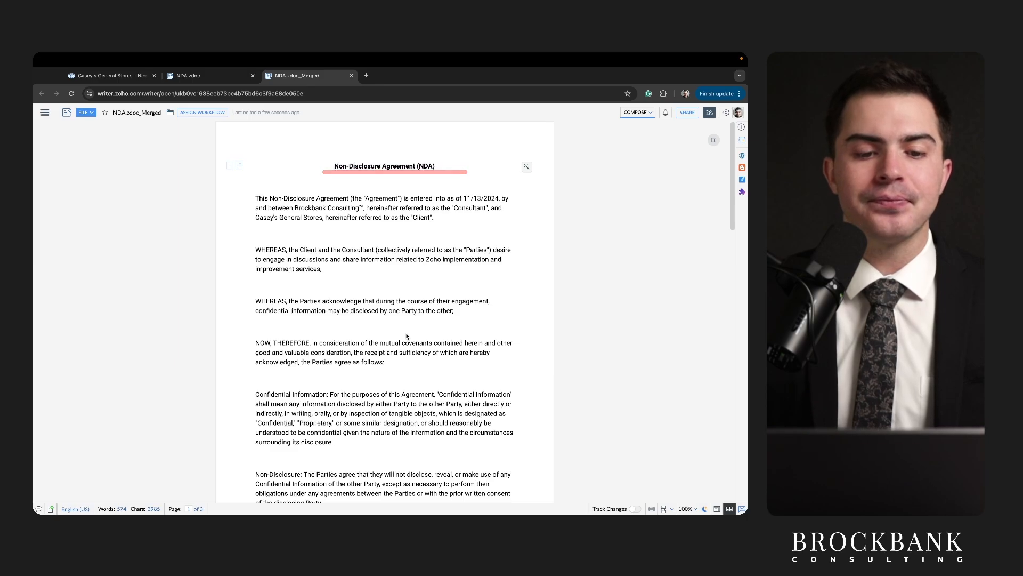
Compare the Accounts.Account Name merge field with the filled deal owner and Casey's General Stores.
key("ctrl+shift+Tab")
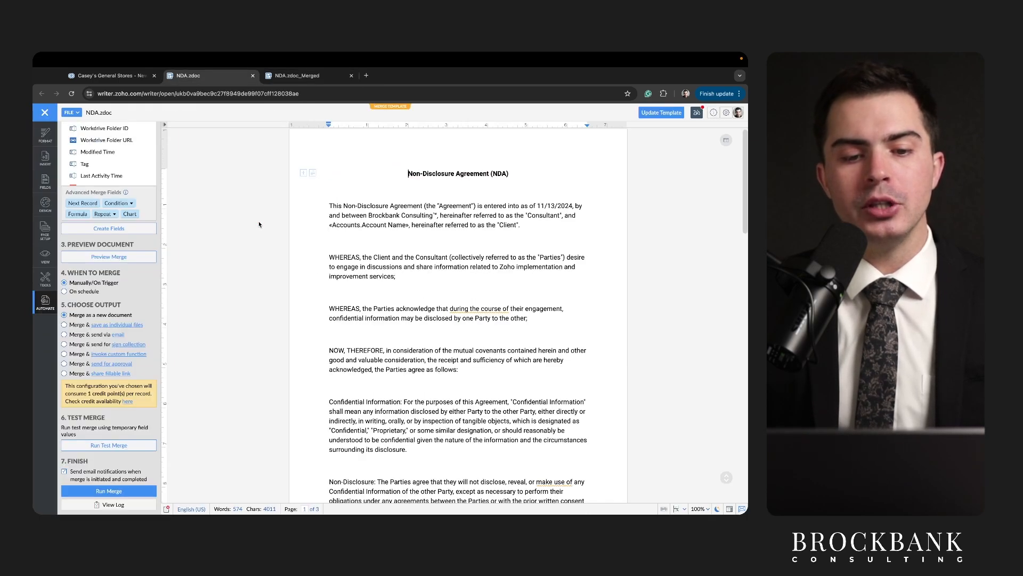
left_click_drag(332, 230, 421, 230)
key("ctrl+Tab")
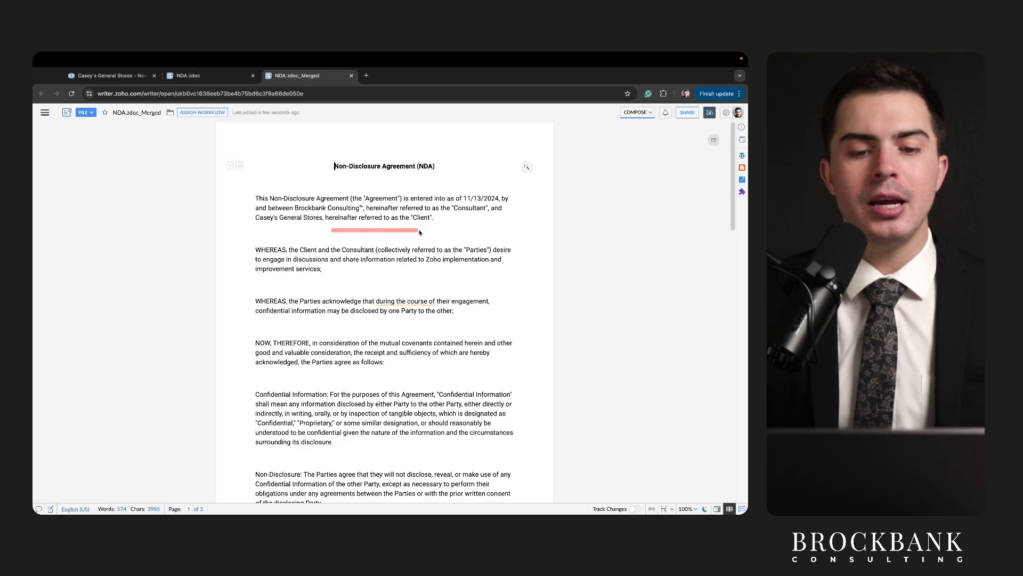
left_click_drag(260, 227, 321, 227)
scroll(360, 368, "down", 12)
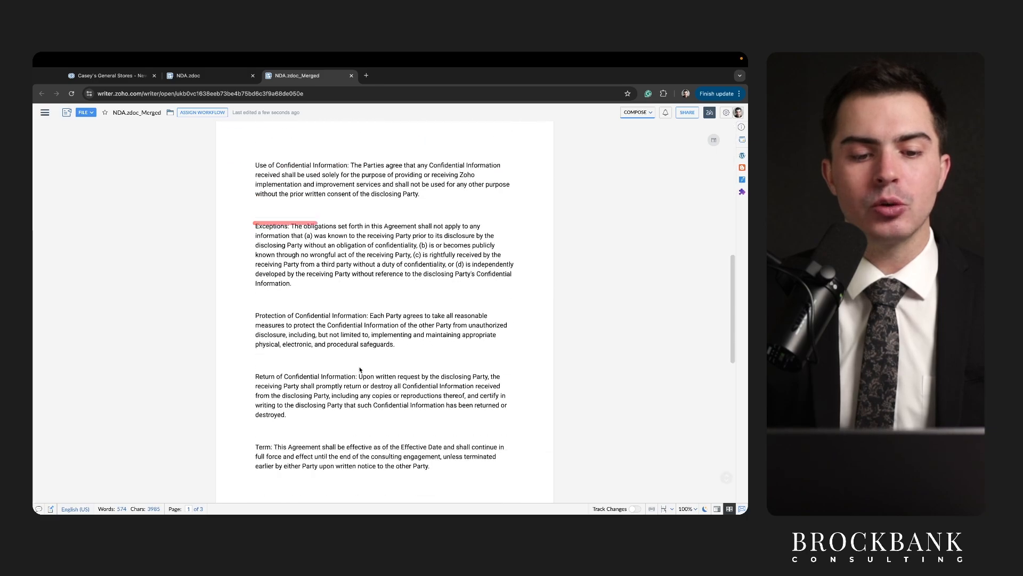
scroll(359, 368, "down", 4)
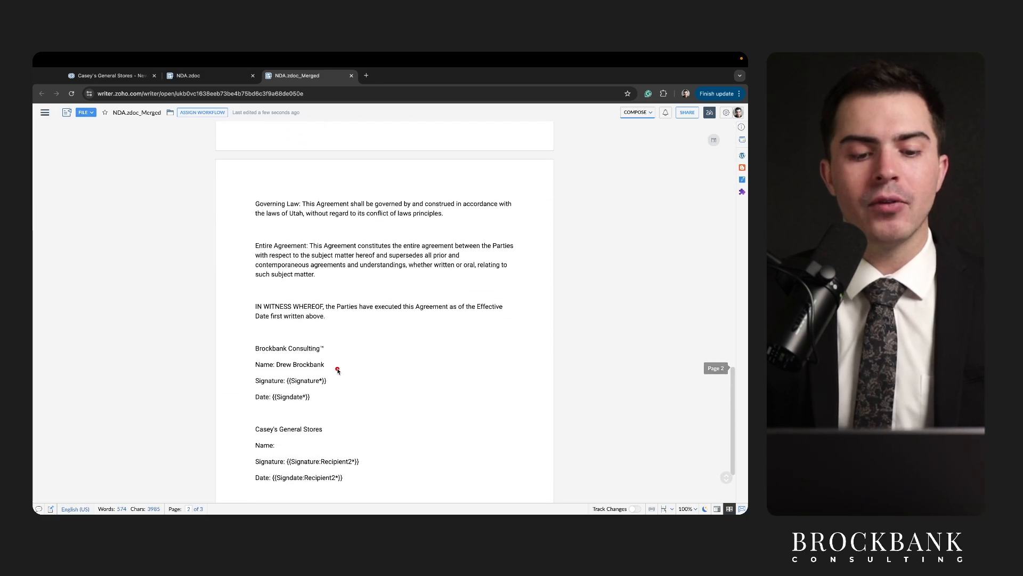
left_click_drag(277, 366, 326, 367)
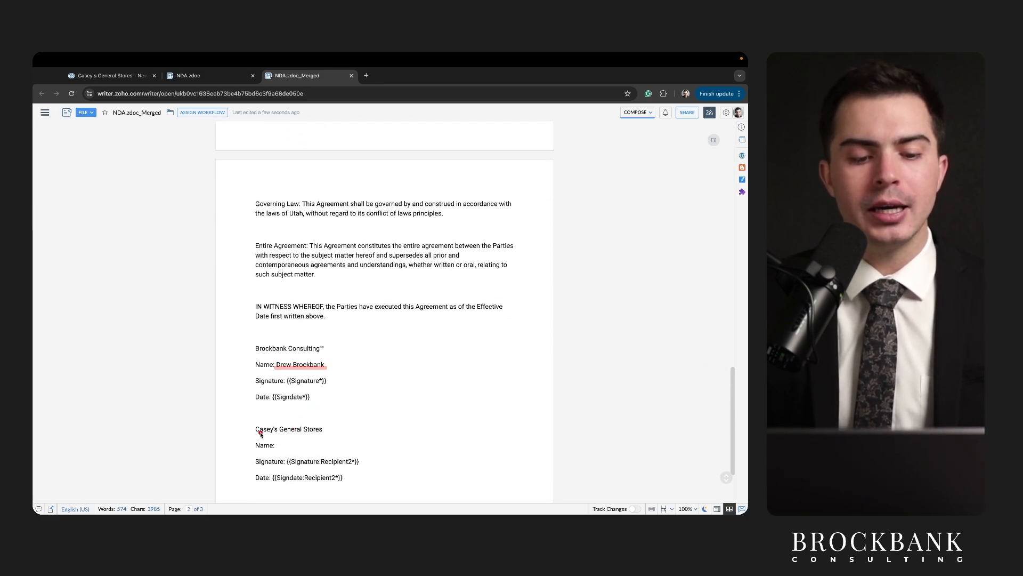
left_click_drag(255, 433, 393, 451)
Check the CRM deal's empty Contact Name, which explains the blank client signer name.
key("ctrl+Tab")
scroll(324, 439, "down", 3)
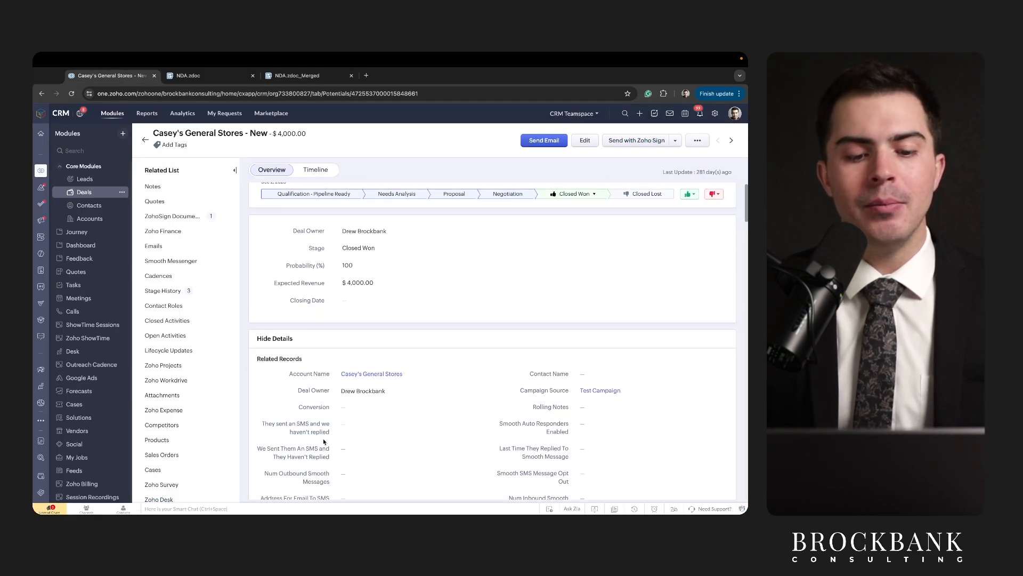
left_click_drag(574, 309, 635, 310)
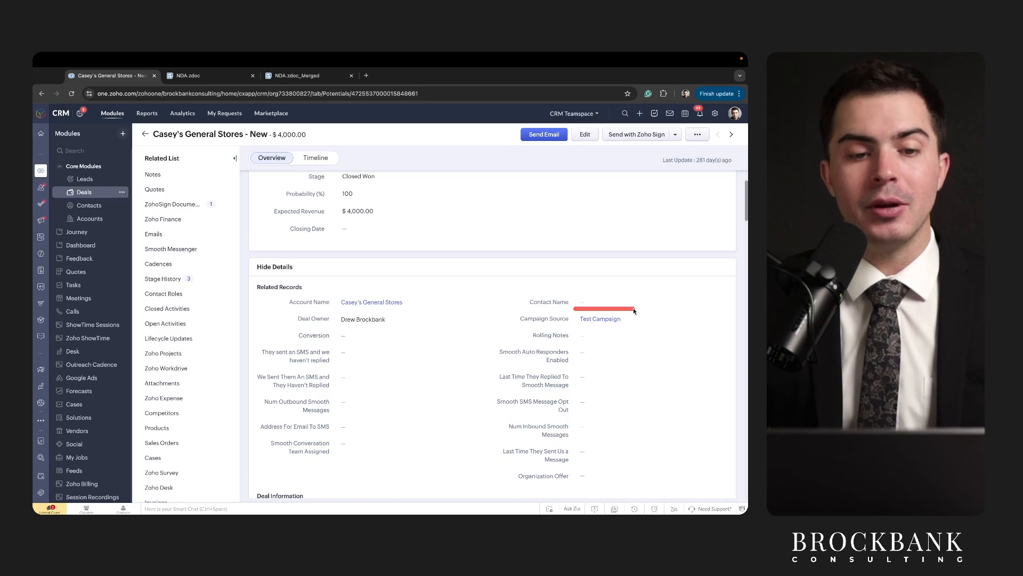
key("ctrl+shift+Tab")
scroll(513, 278, "up", 10)
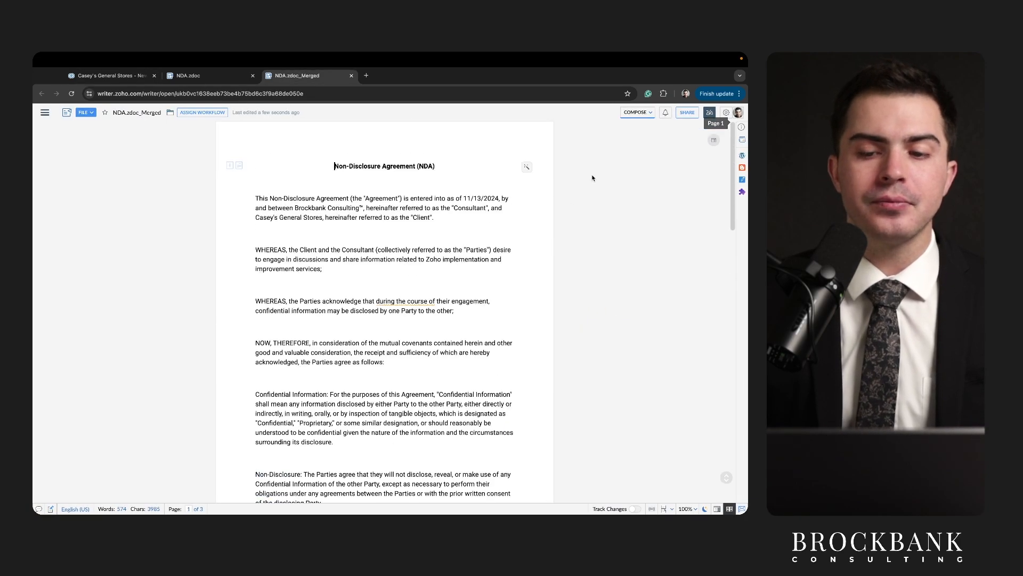
Switch the document to distribute mode with Zoho Sign as the signing service.
left_click(639, 113)
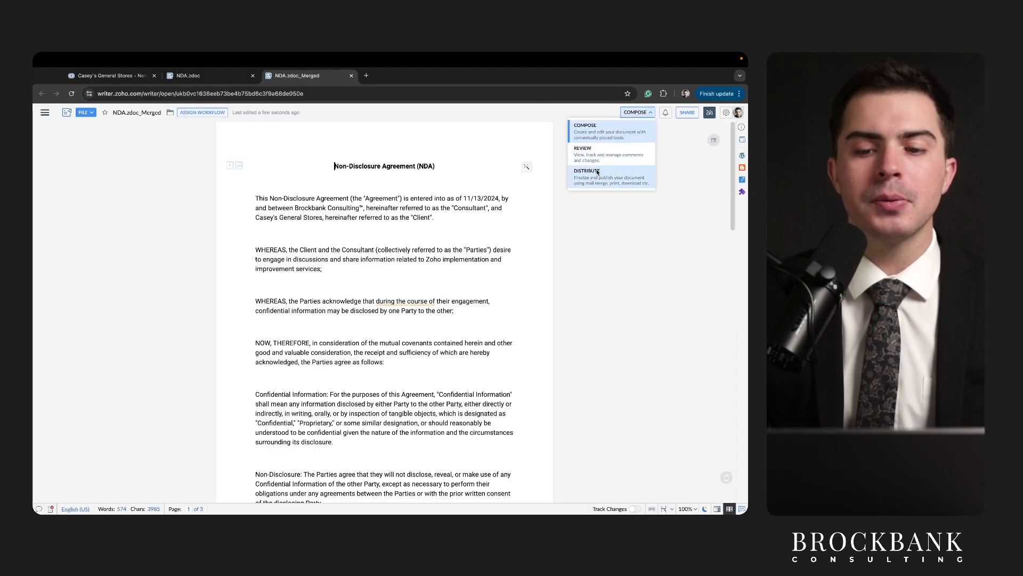
left_click(608, 176)
left_click(430, 132)
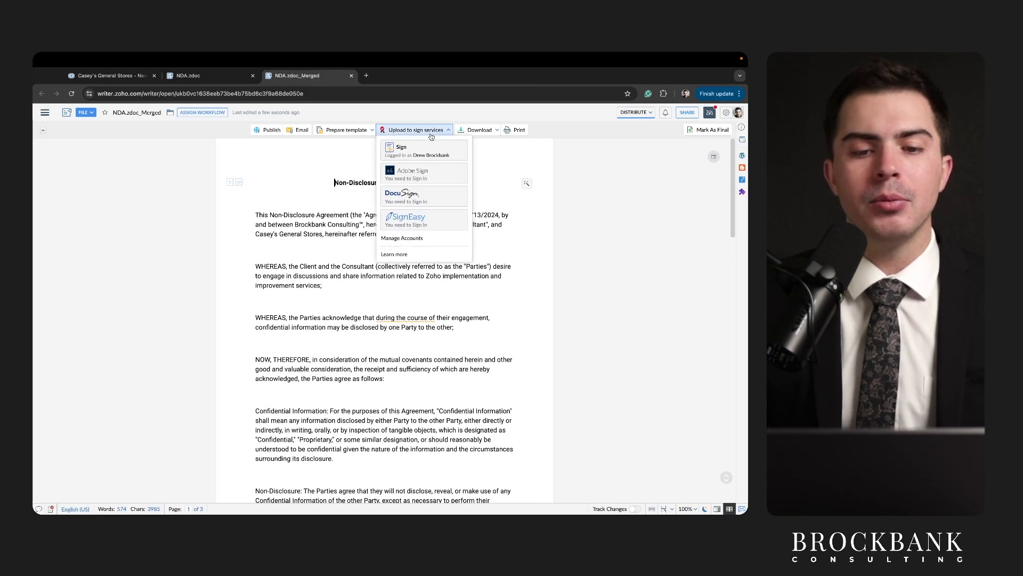
left_click(411, 153)
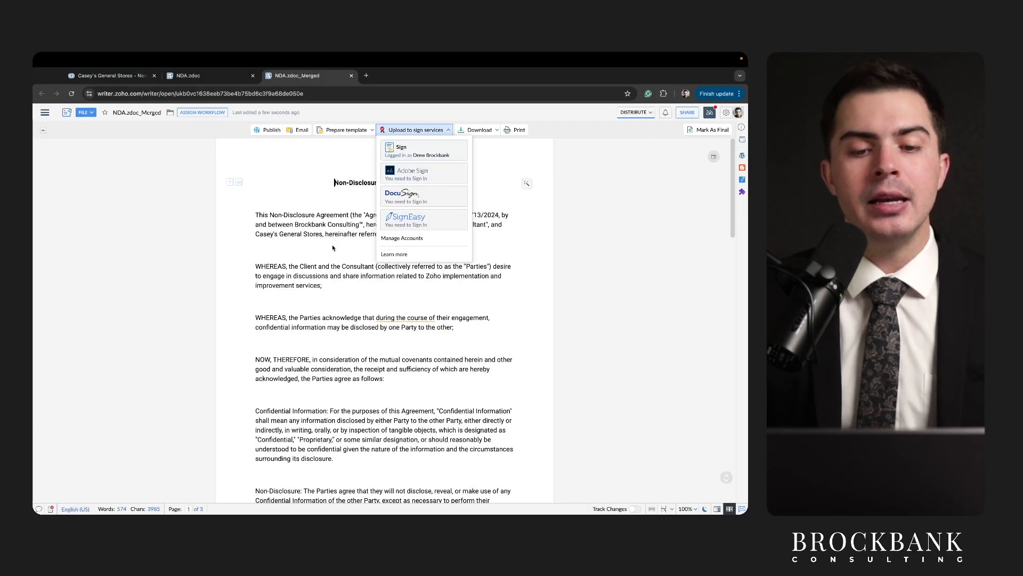
Point out the {{Signature*}} and {{Signdate*}} tags in the merged NDA.
scroll(341, 298, "down", 15)
scroll(355, 362, "down", 5)
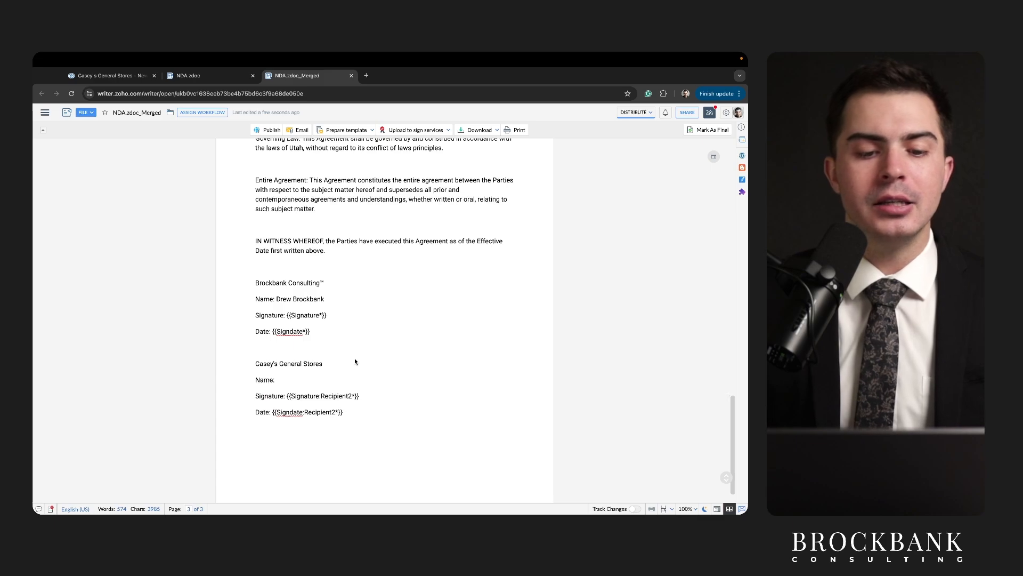
left_click_drag(286, 322, 327, 322)
left_click_drag(271, 338, 311, 338)
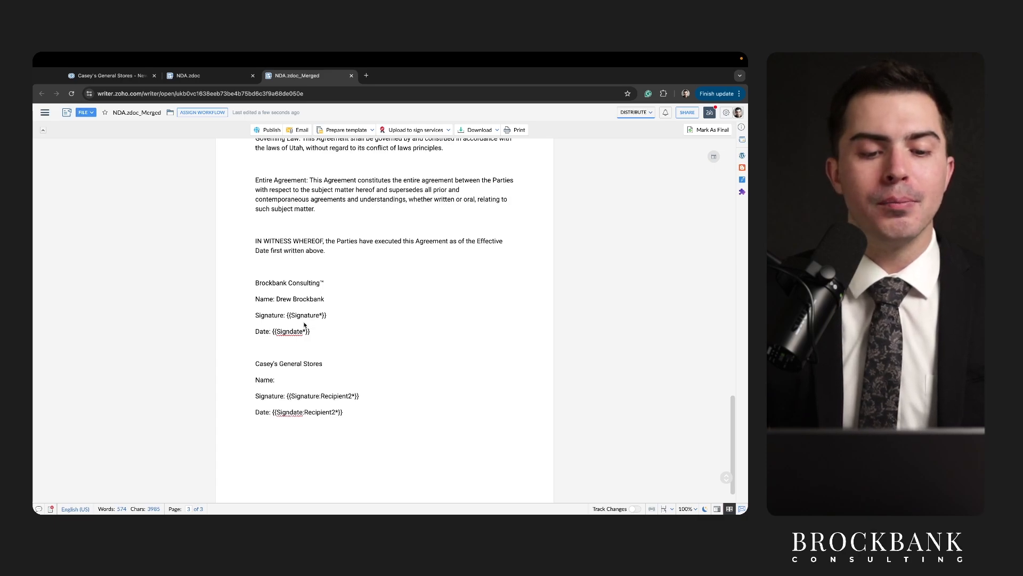
left_click_drag(287, 322, 321, 323)
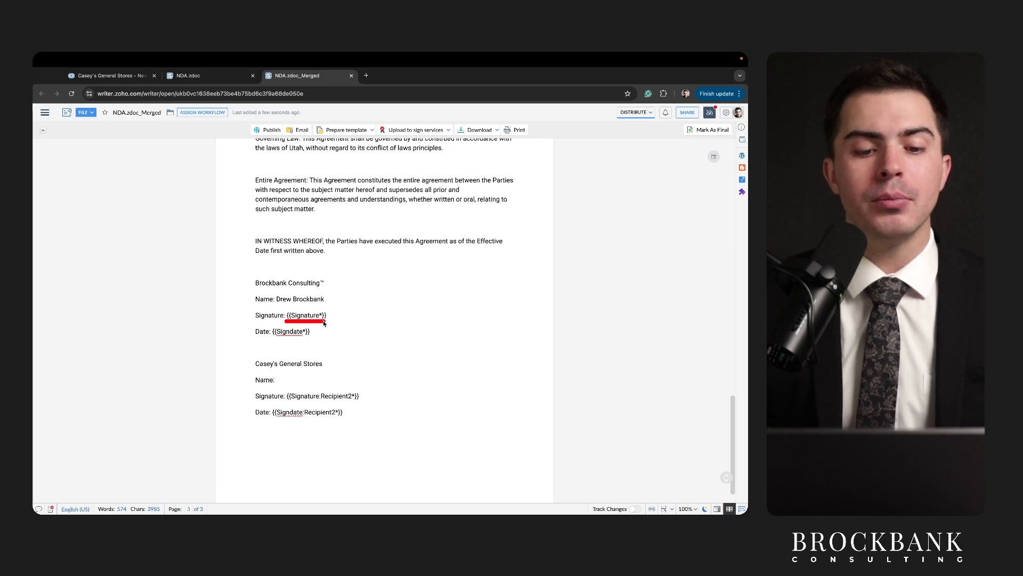
left_click_drag(271, 339, 320, 339)
Upload the merged NDA to Zoho Sign and continue to the new signing request.
left_click(416, 130)
left_click(408, 147)
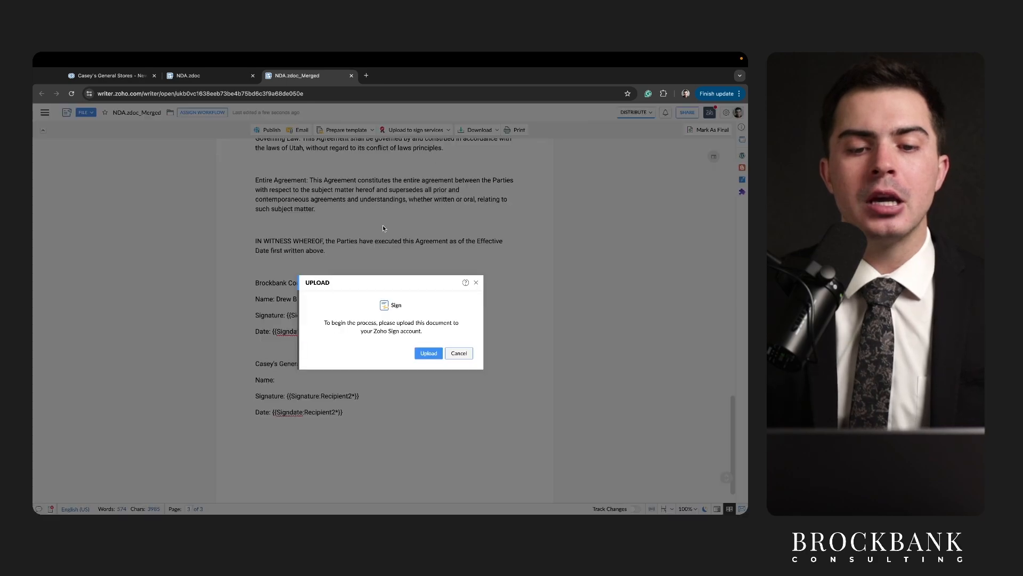
left_click(419, 353)
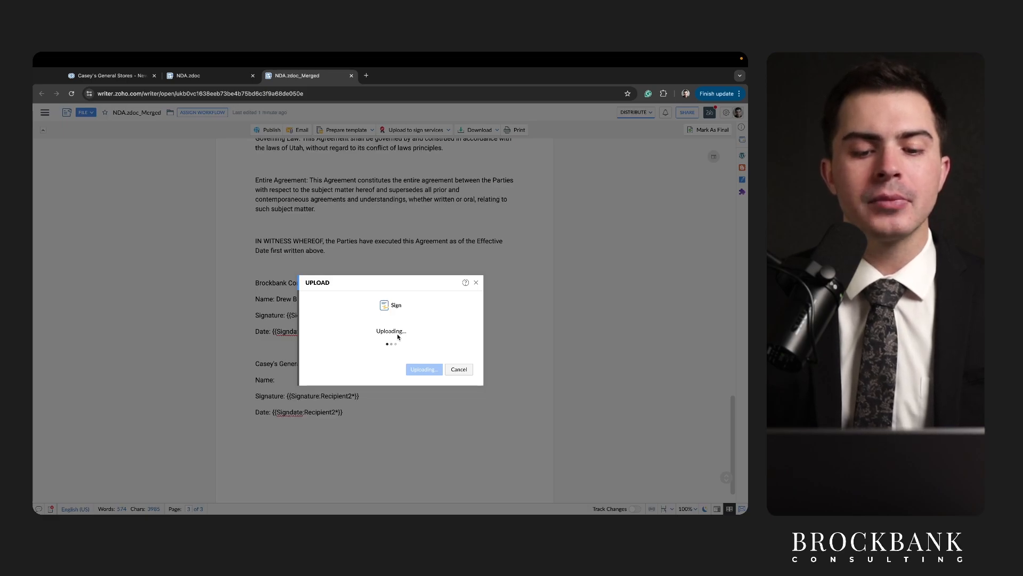
left_click(430, 363)
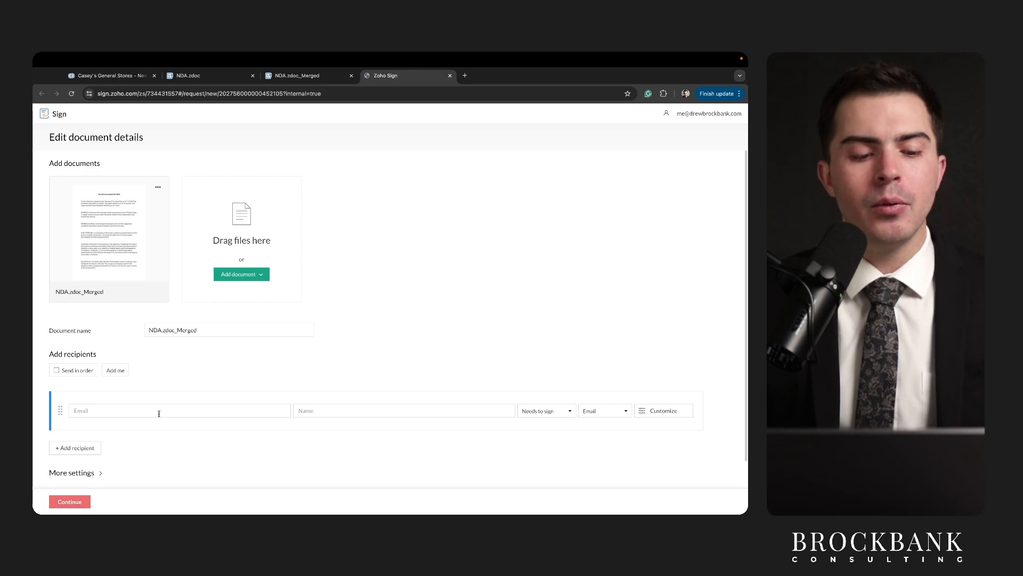
Add the first recipient's email address and the name Test.
left_click(158, 410)
type("test@gmail")
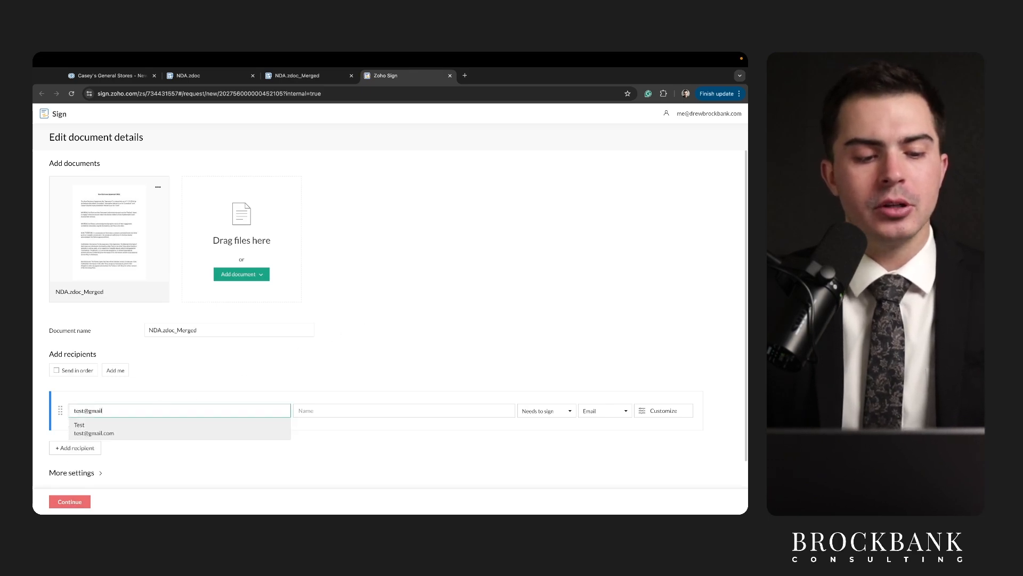
type(".cm")
key("BackSpace")
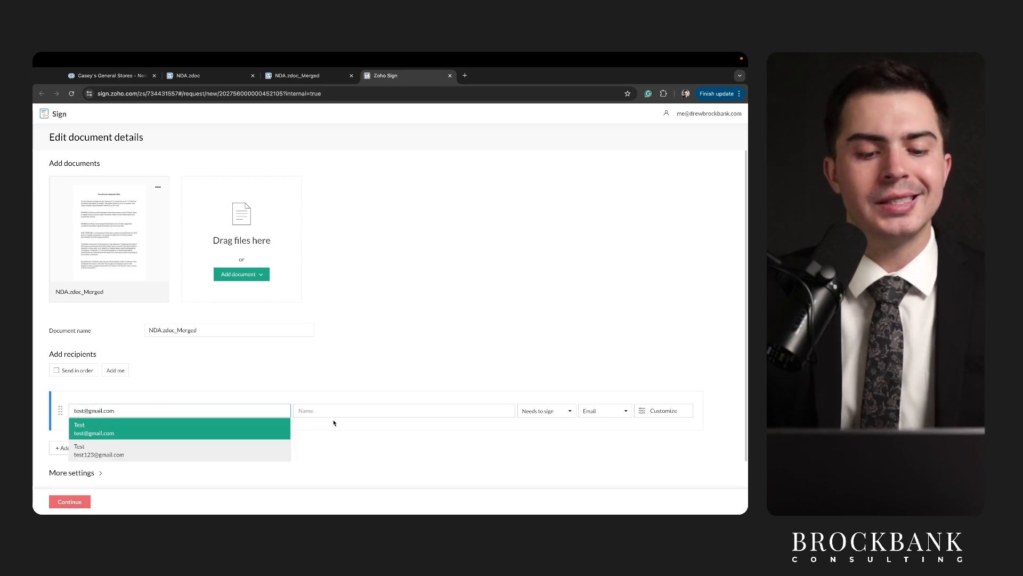
left_click(339, 409)
type("Test")
Add a second recipient from the suggested contacts, review both signers, and continue.
left_click(100, 446)
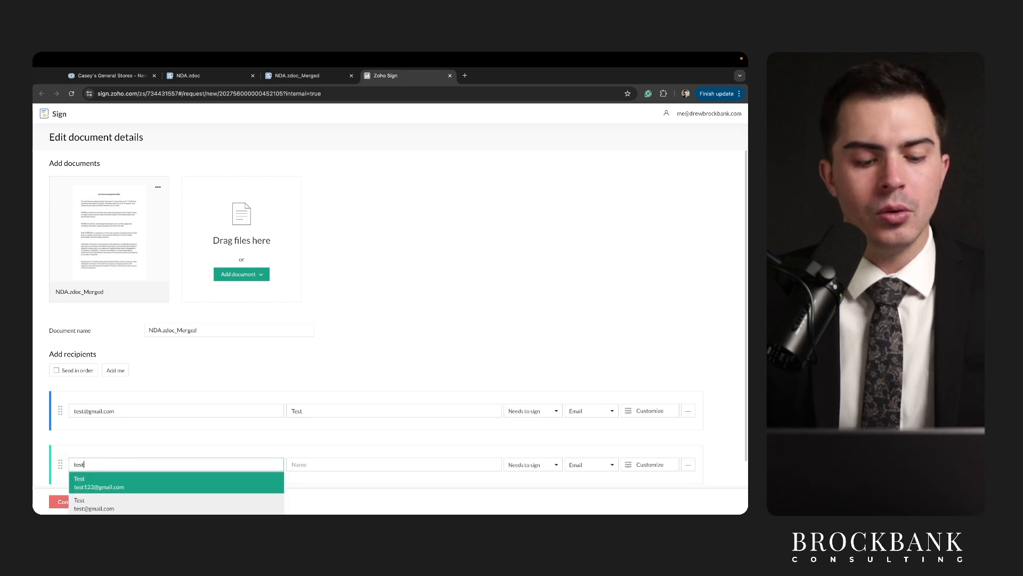
type("test123")
left_click(127, 483)
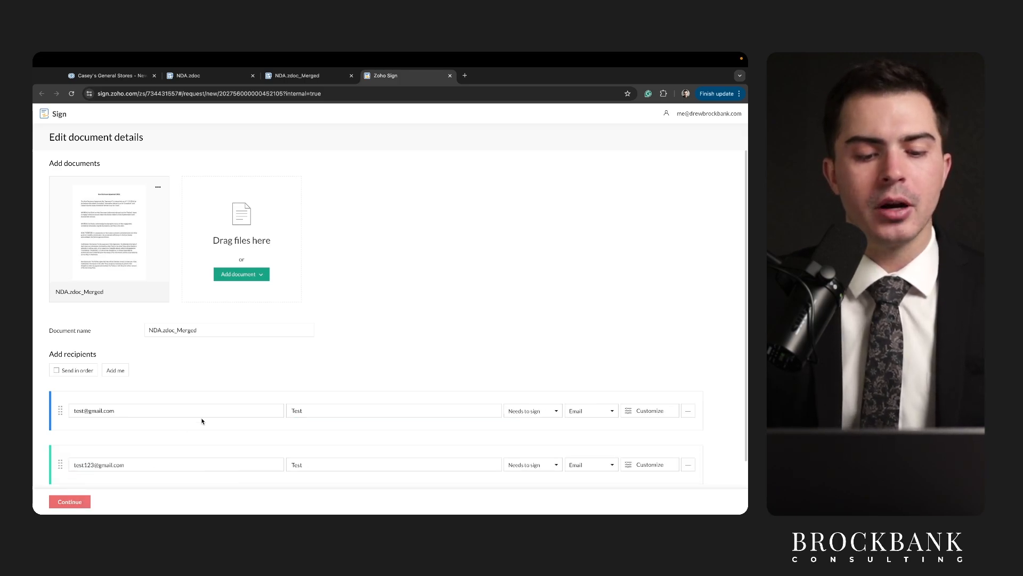
left_click(118, 421)
left_click_drag(68, 418, 153, 418)
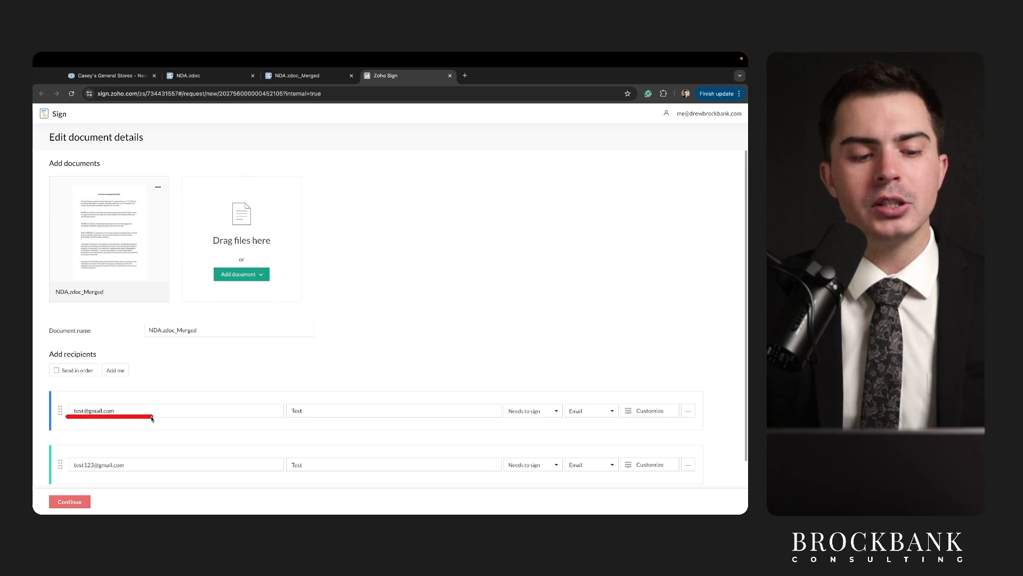
scroll(171, 434, "down", 1)
left_click_drag(72, 464, 106, 466)
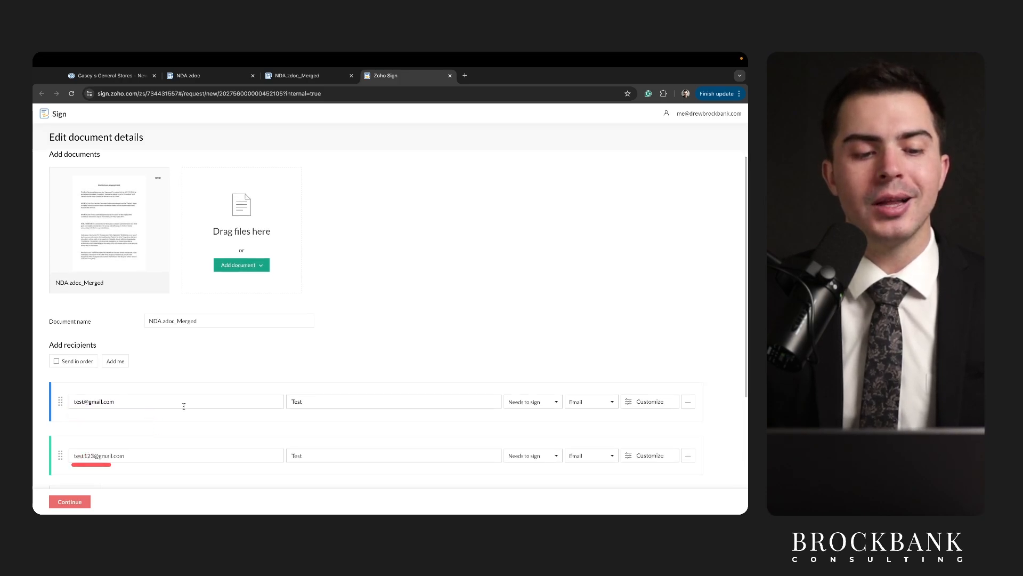
scroll(183, 405, "down", 4)
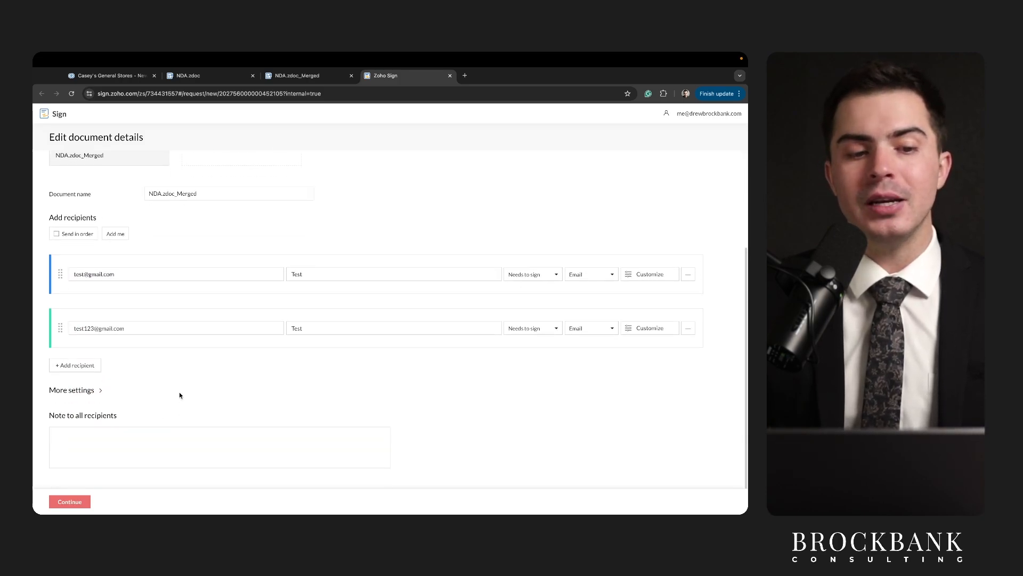
scroll(180, 393, "up", 4)
scroll(181, 393, "down", 4)
left_click(78, 502)
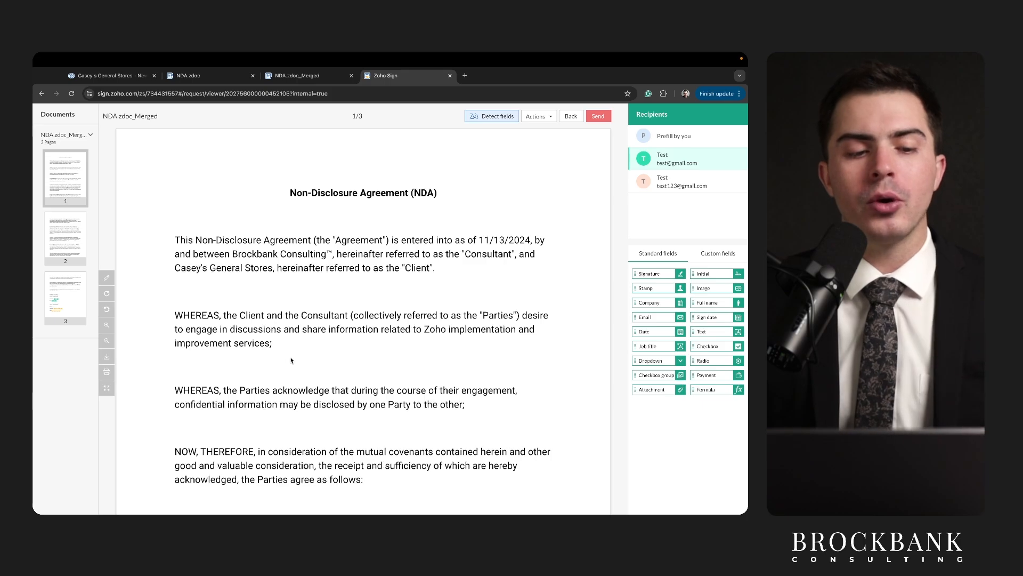
Go to page 3 and inspect each recipient's Signature and Sign date fields.
left_click(71, 292)
scroll(227, 261, "down", 4)
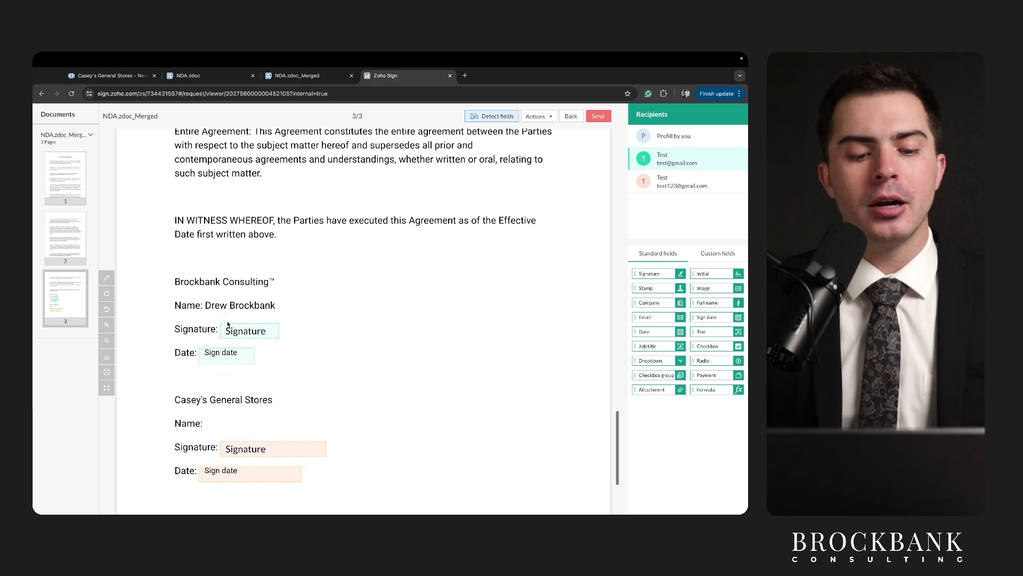
left_click_drag(220, 253, 264, 253)
left_click_drag(199, 274, 252, 274)
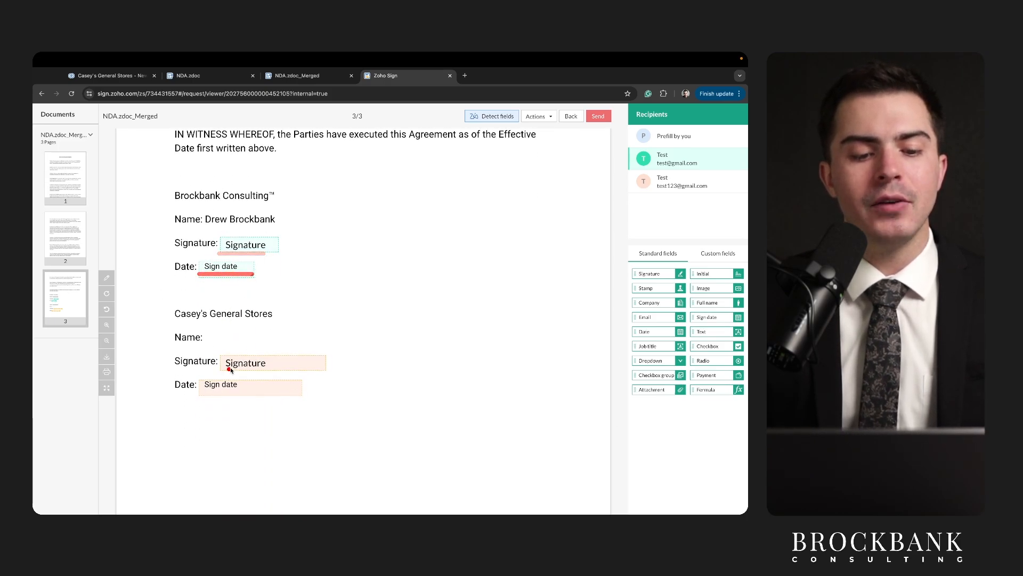
left_click_drag(224, 372, 264, 371)
left_click_drag(211, 397, 280, 400)
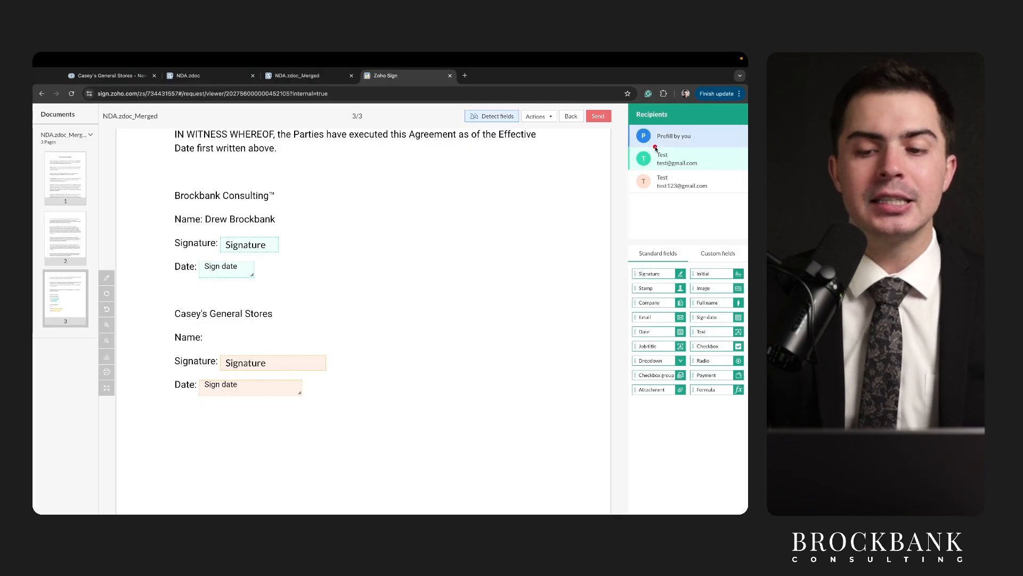
left_click_drag(657, 157, 674, 158)
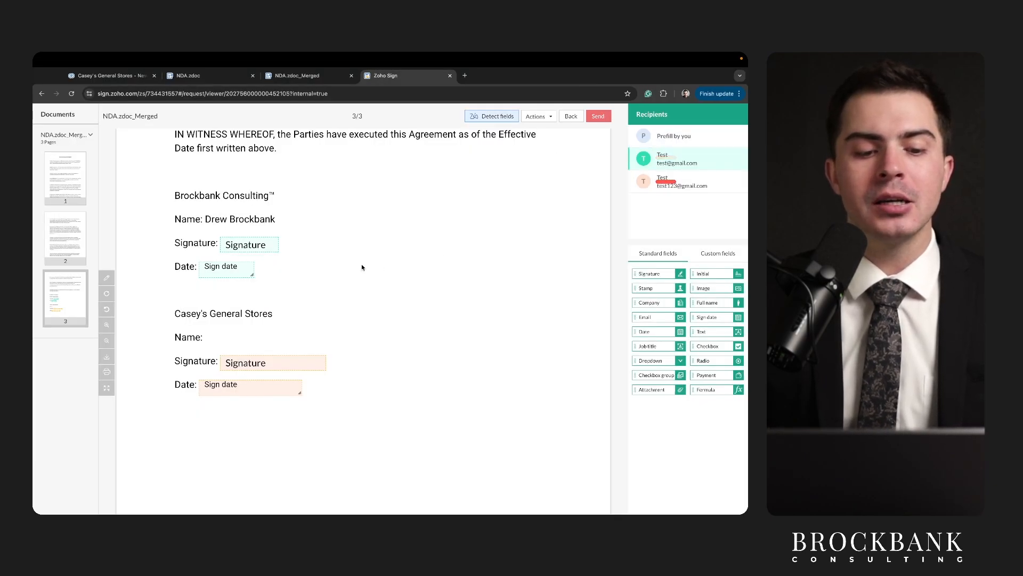
left_click_drag(222, 256, 255, 256)
left_click_drag(193, 275, 274, 276)
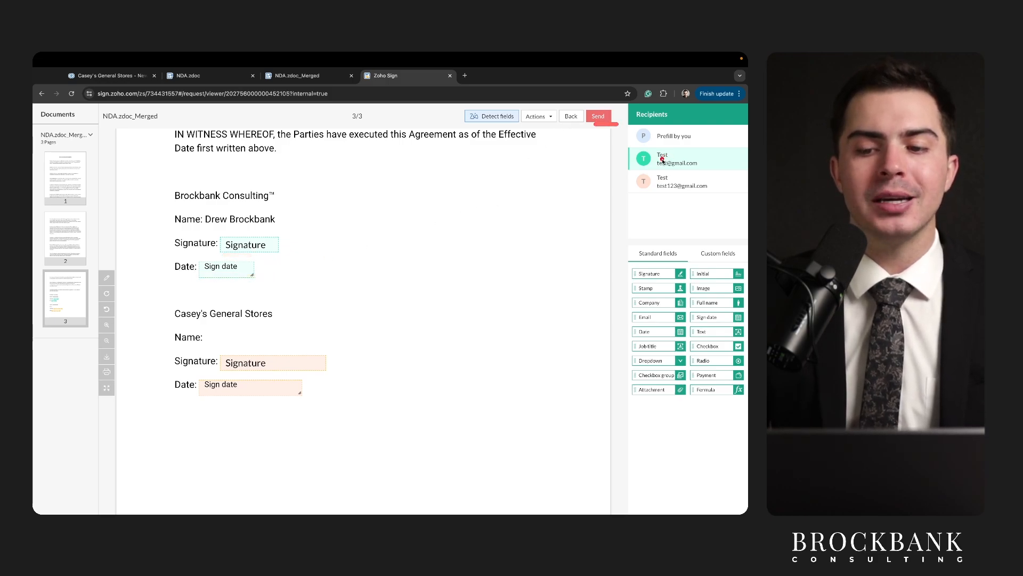
mouse_move(656, 169)
left_mouse_down()
mouse_move(679, 170)
mouse_move(698, 194)
left_mouse_up()
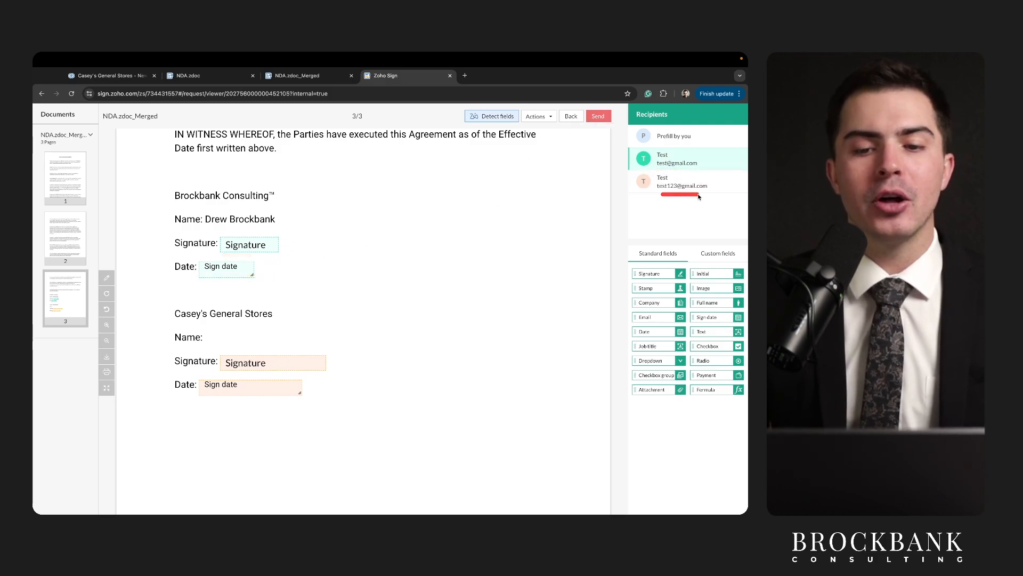
Compare the template's Account Name field with Casey's General Stores in the merged NDA.
left_click(106, 79)
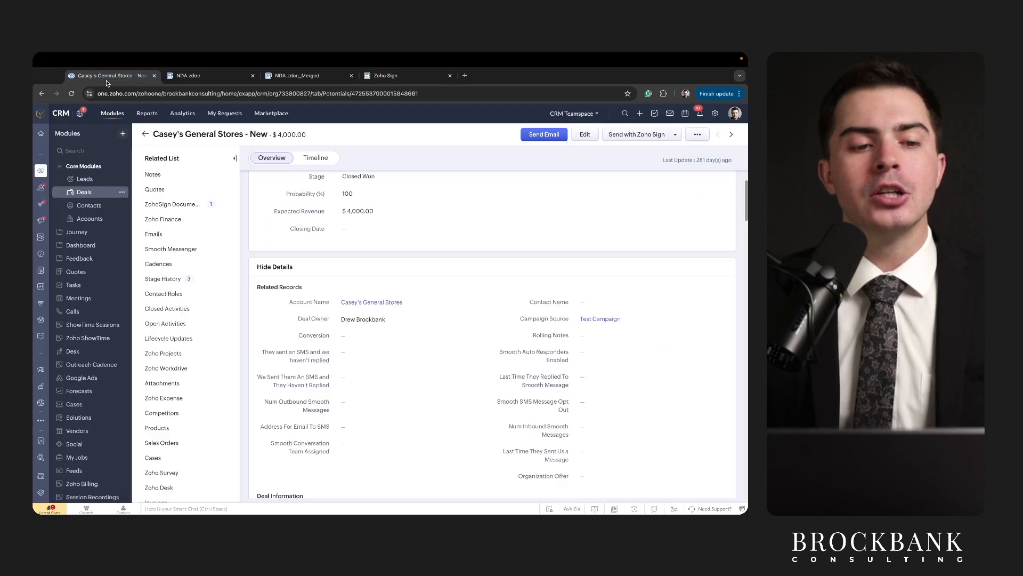
scroll(300, 235, "up", 3)
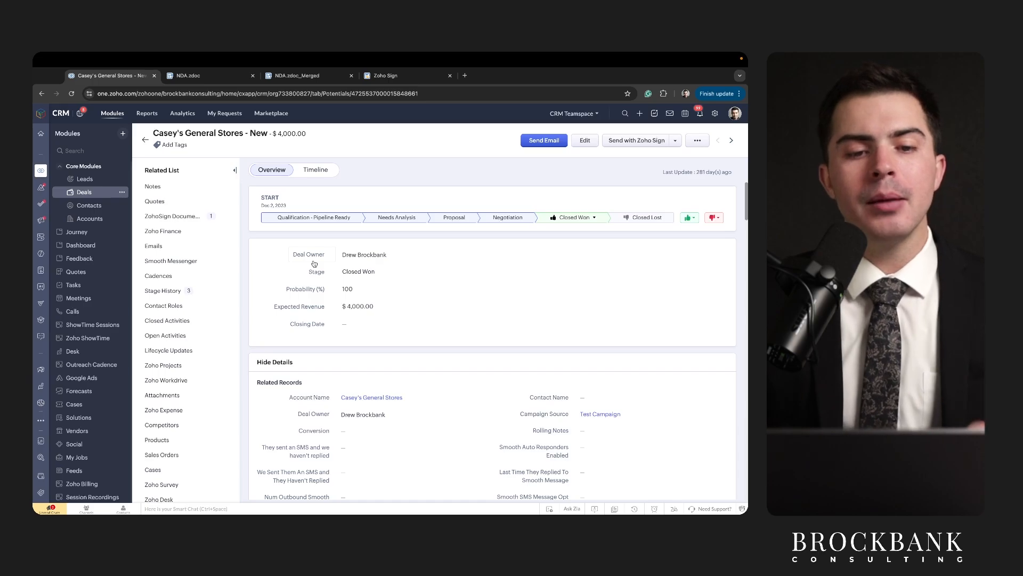
key("ctrl+Tab")
key("ctrl+Tab")
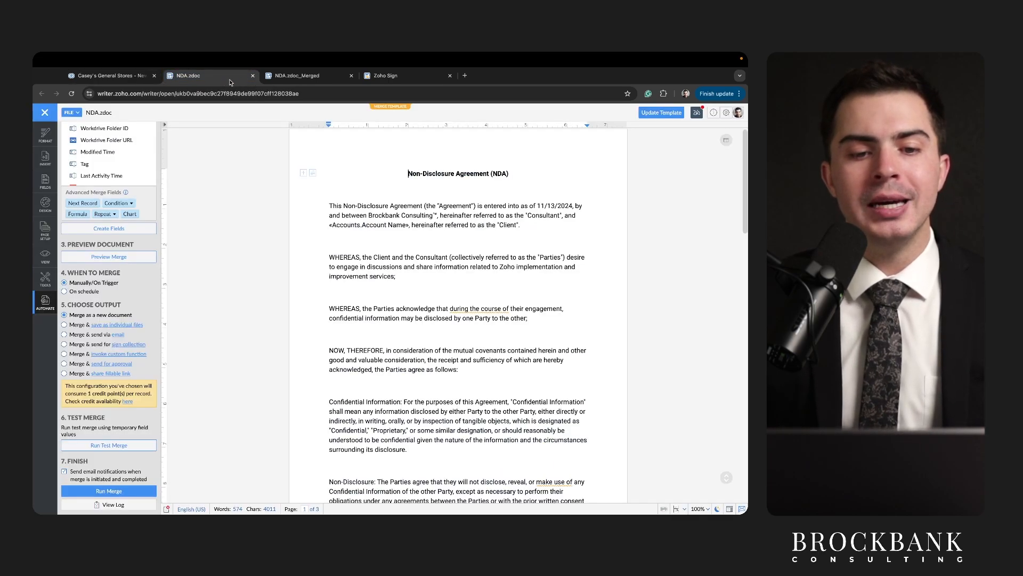
scroll(303, 223, "up", 10)
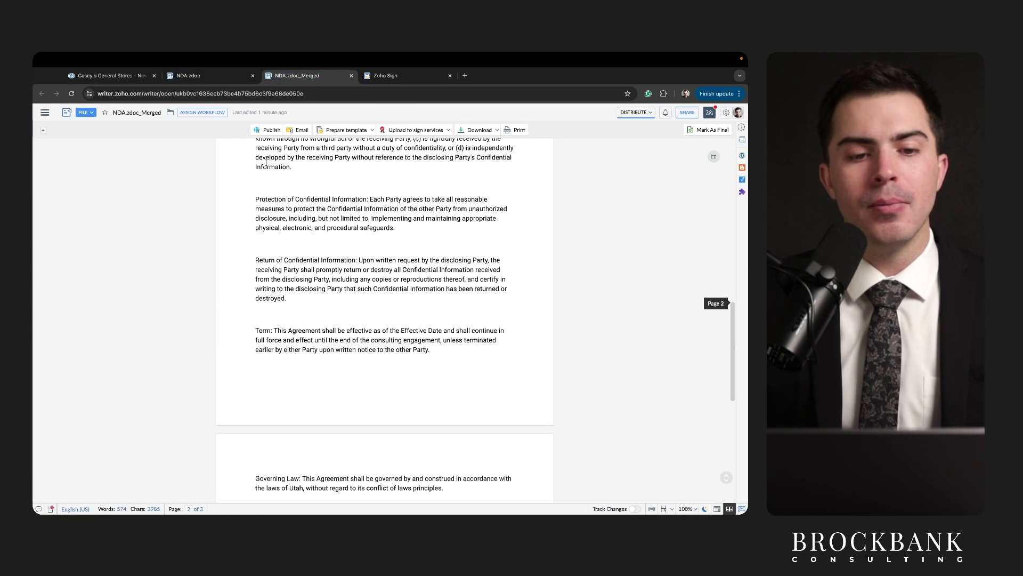
left_click(219, 75)
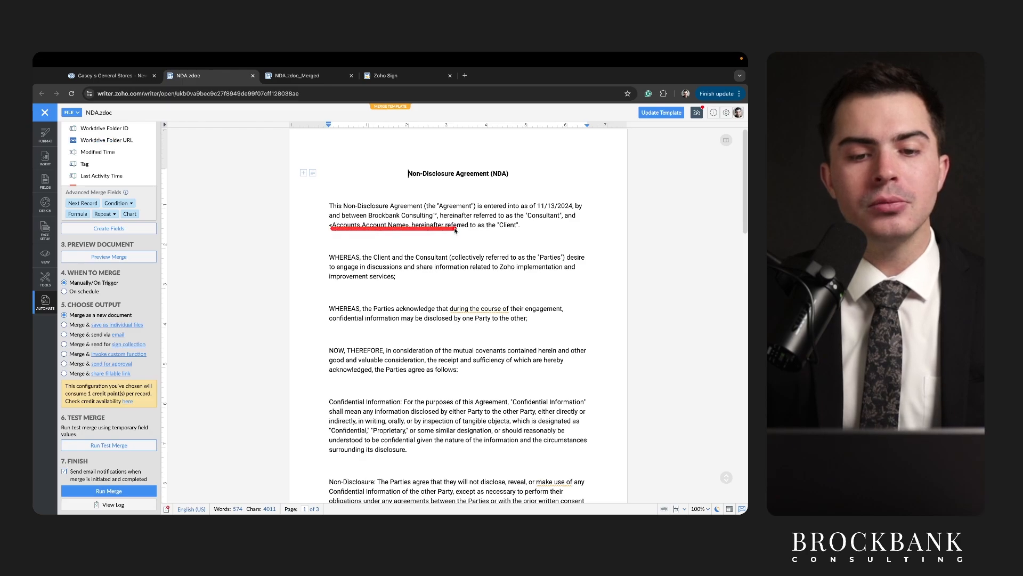
key("ctrl+Tab")
scroll(361, 233, "up", 15)
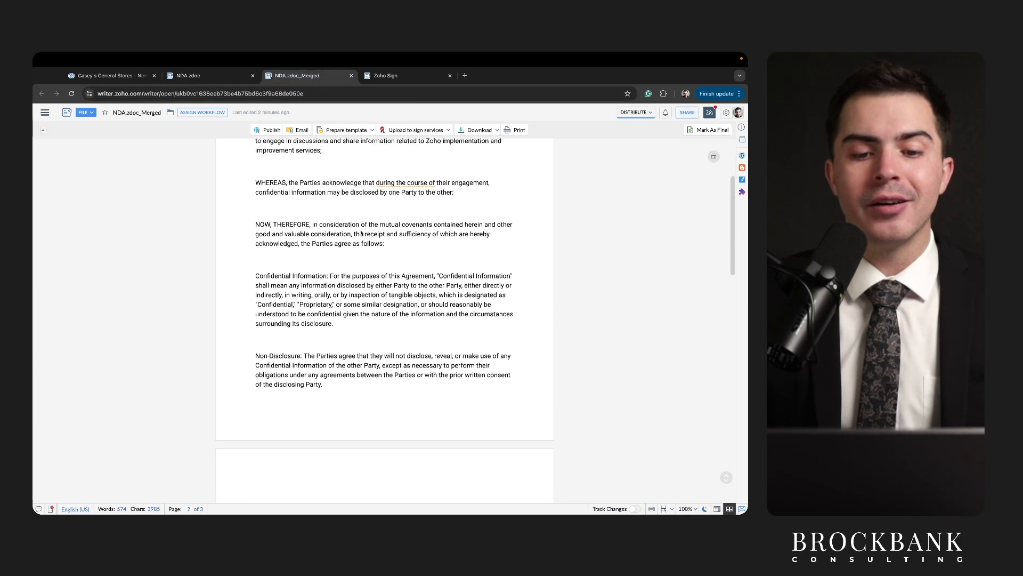
left_click(296, 245)
left_click_drag(260, 240, 347, 241)
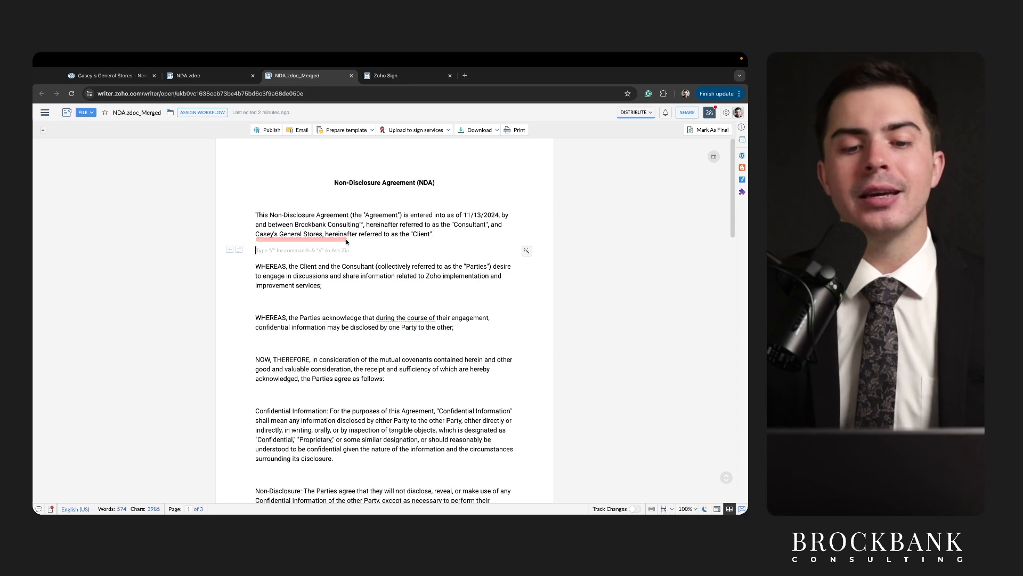
scroll(347, 251, "down", 2)
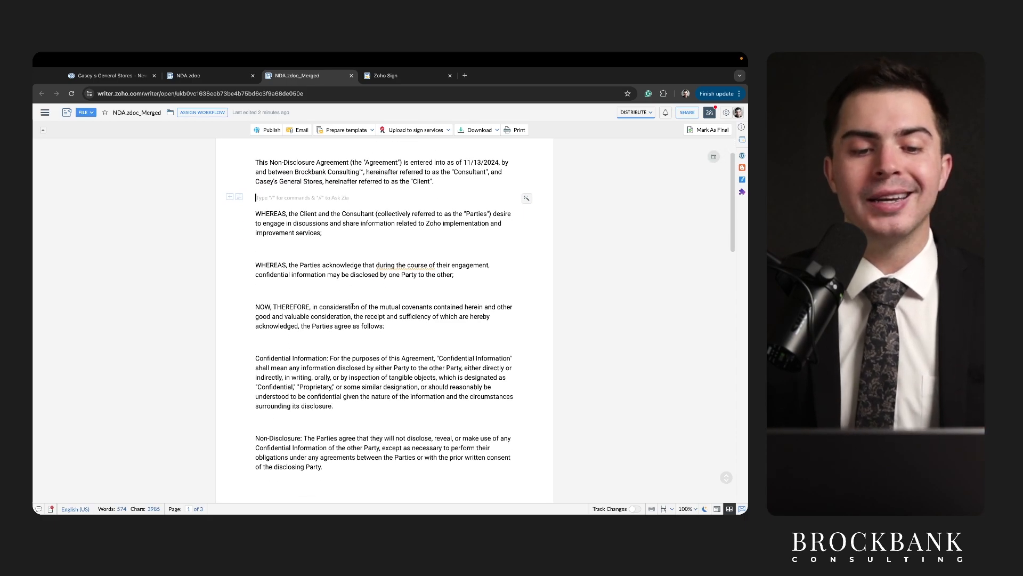
Open and dismiss the Distribute mode choices, then return to the Casey's General Stores deal.
left_click(635, 112)
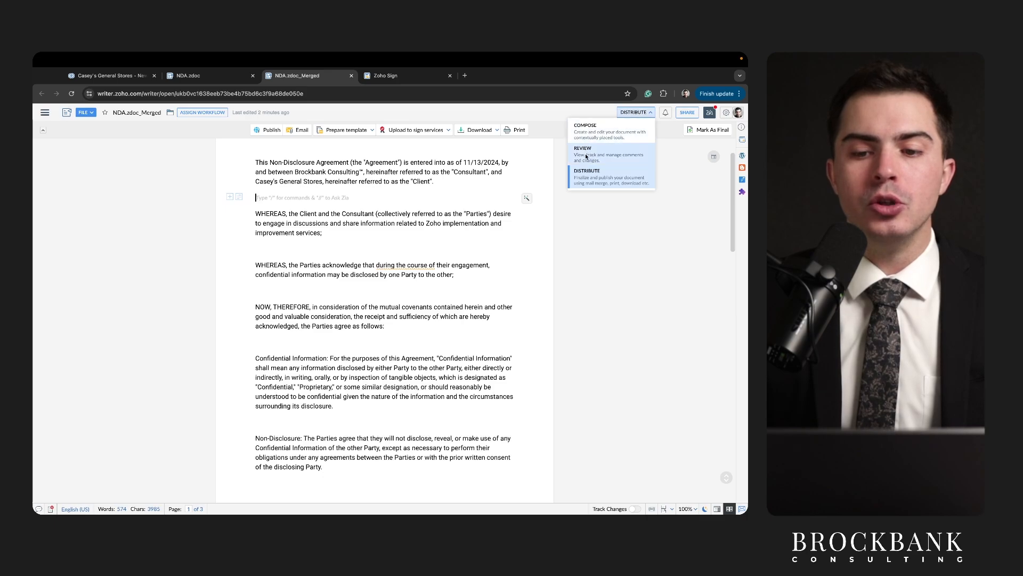
left_click(576, 170)
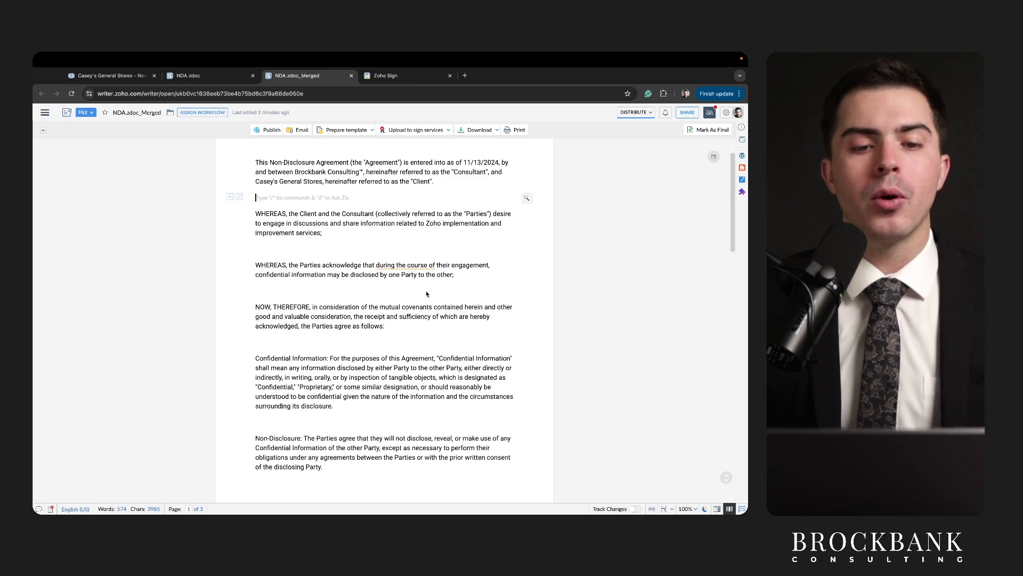
scroll(427, 294, "up", 1)
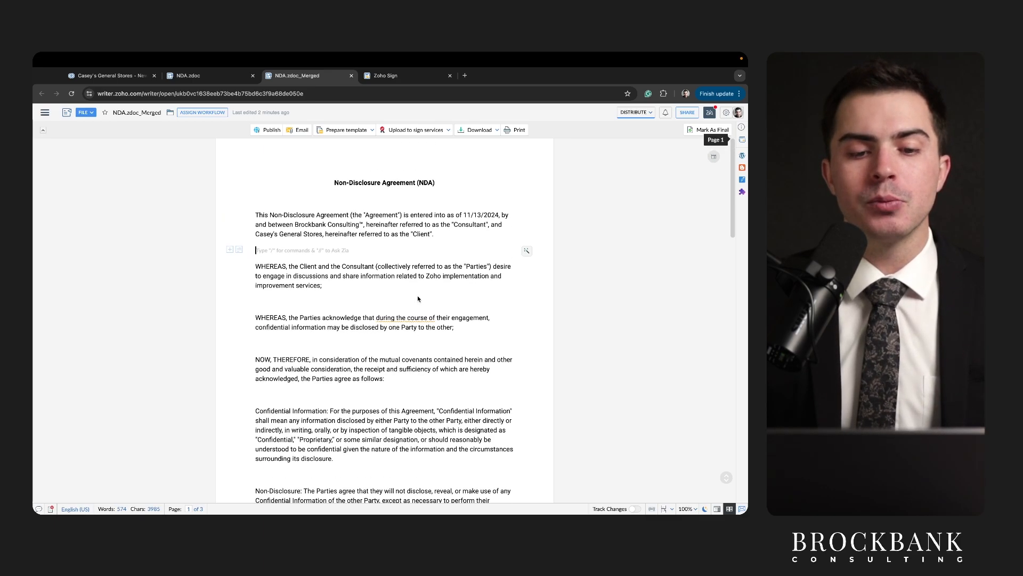
left_click(107, 75)
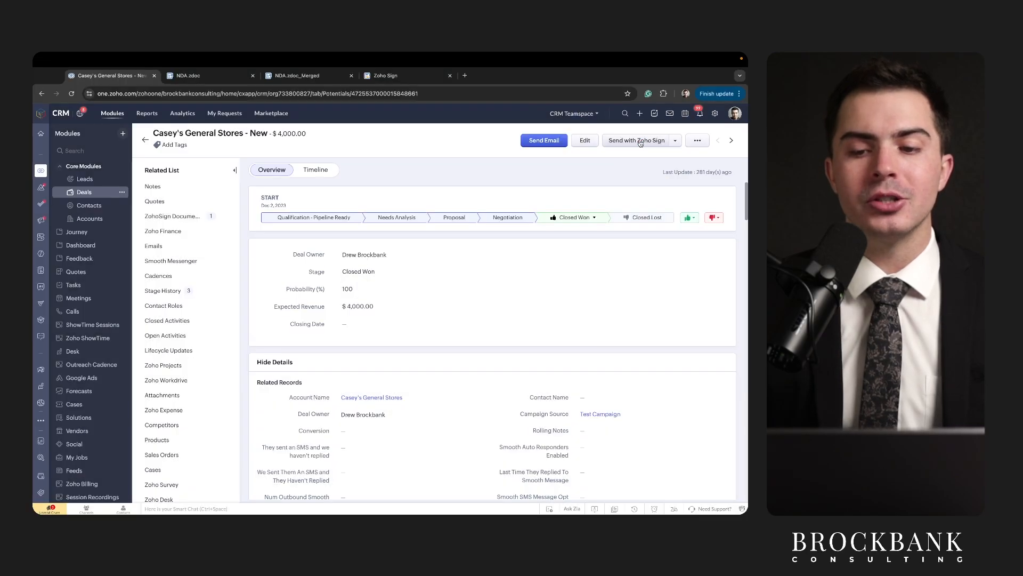
Start a Zoho Sign request from the deal using the Mutual-Non-Disclosure-Agreement.pdf template.
left_click(641, 143)
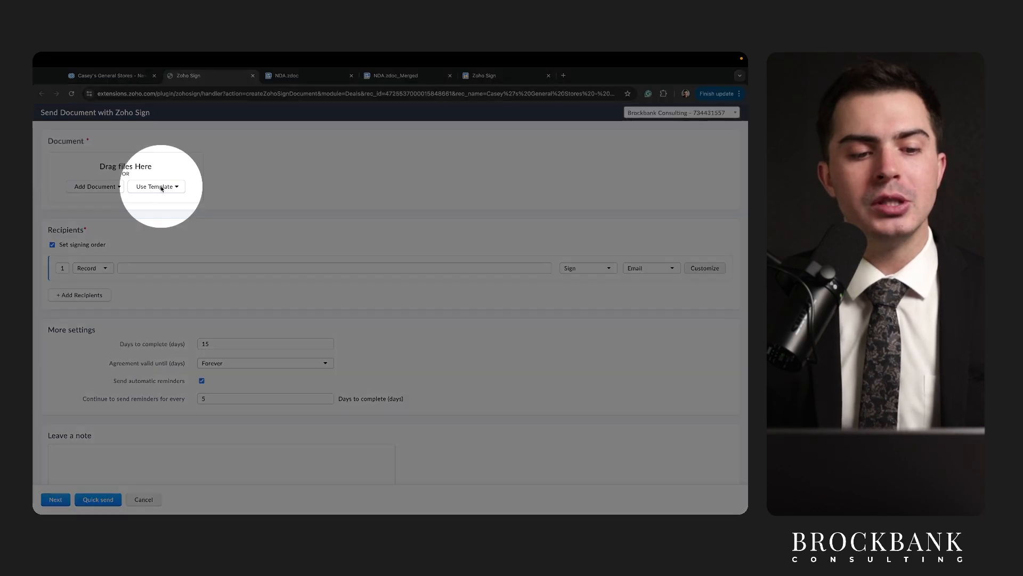
left_click(163, 187)
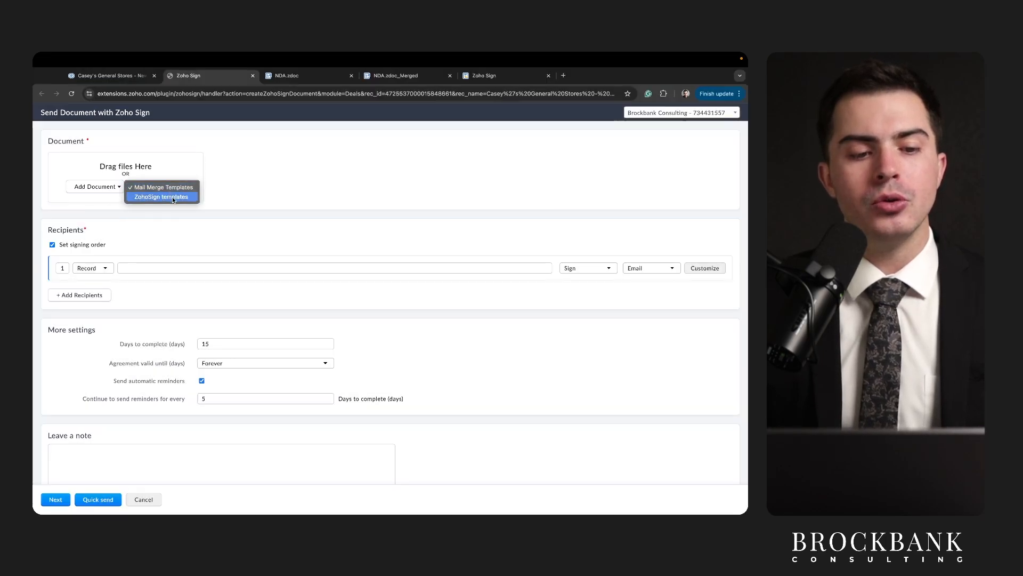
left_click(172, 198)
left_click(274, 187)
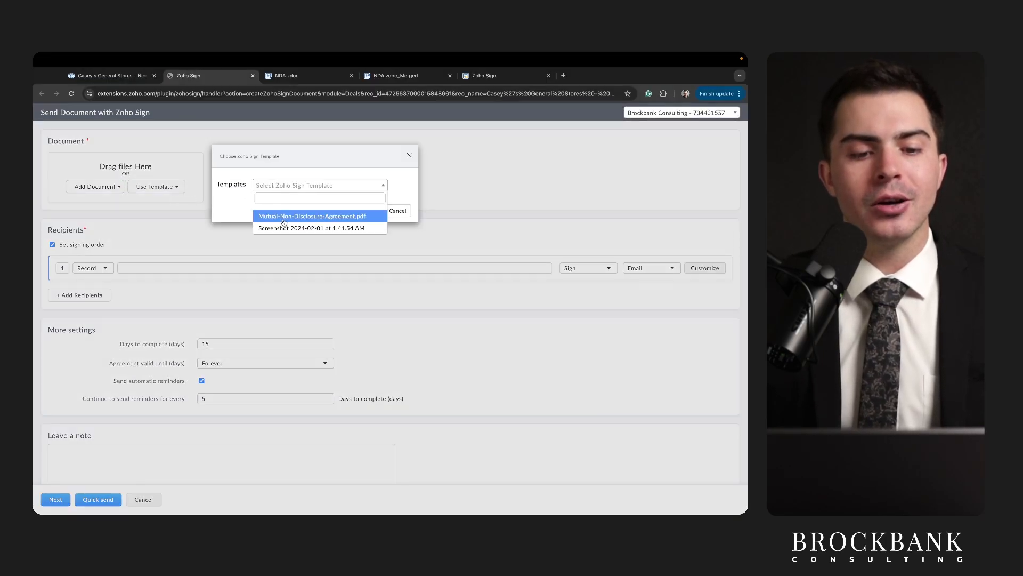
left_click(285, 217)
left_click(373, 211)
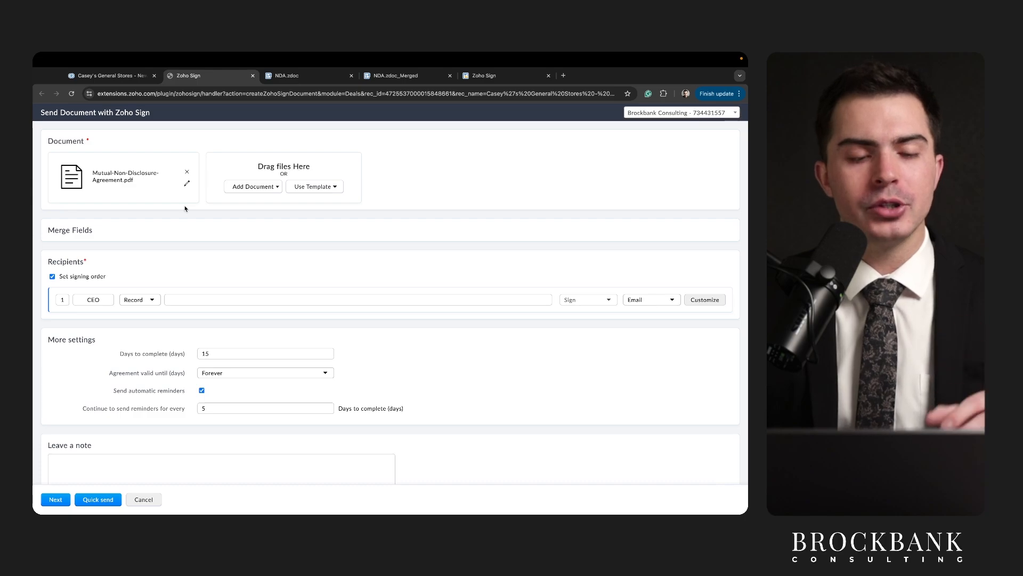
left_click_drag(98, 181, 169, 181)
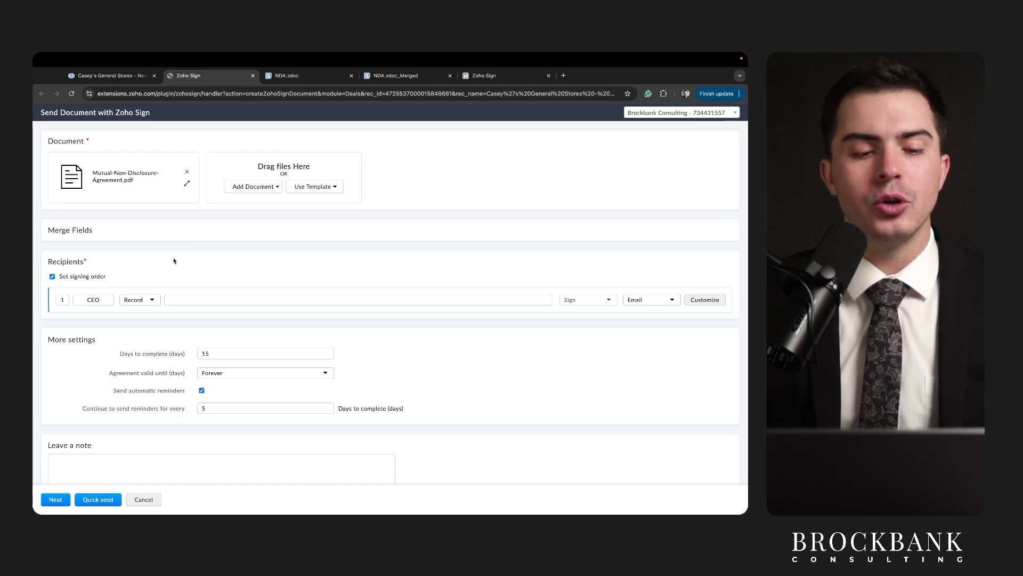
scroll(172, 262, "down", 1)
scroll(172, 262, "up", 1)
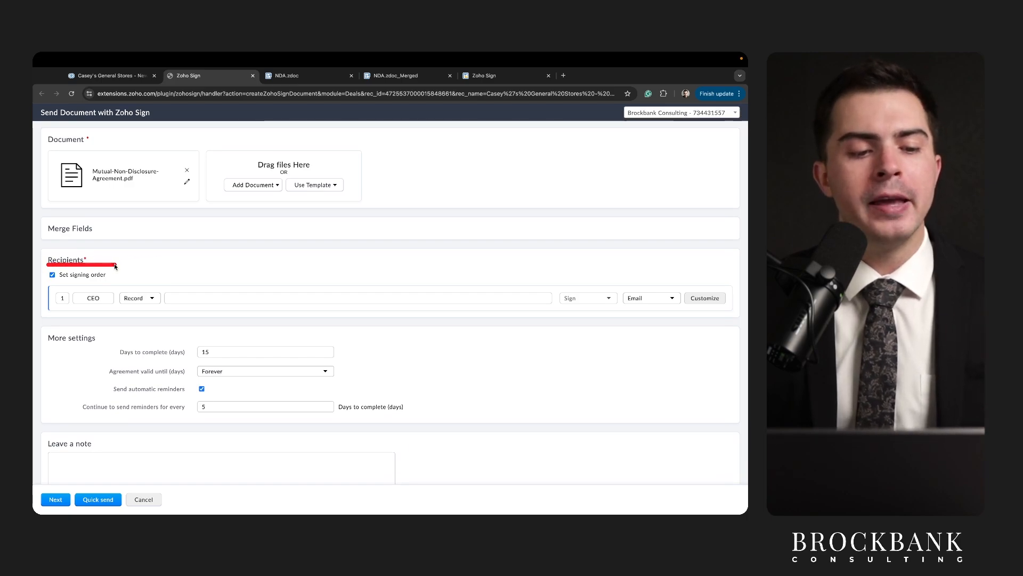
Identify the CEO recipient by Email and enter the test email address.
left_click(138, 298)
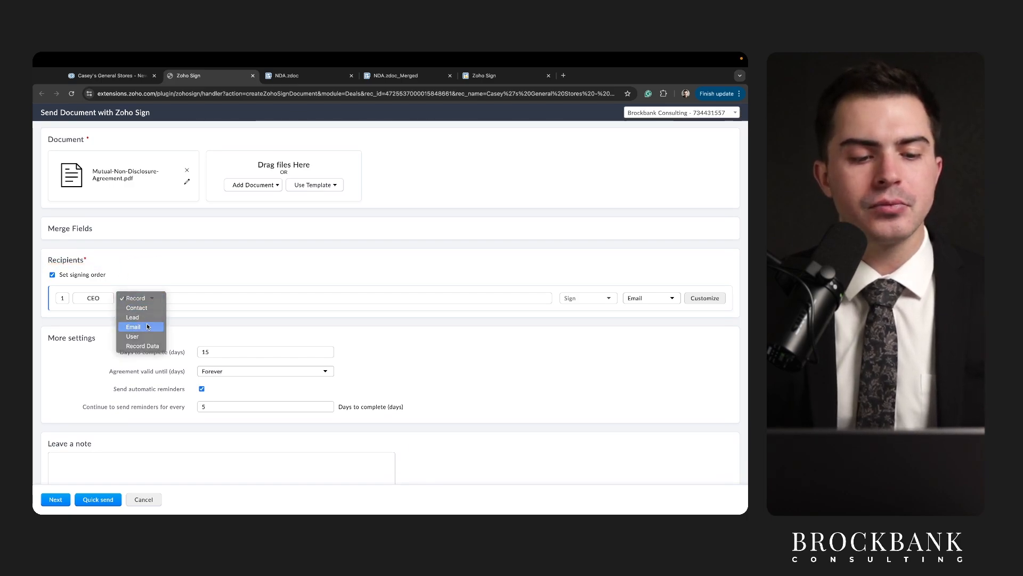
left_click(148, 327)
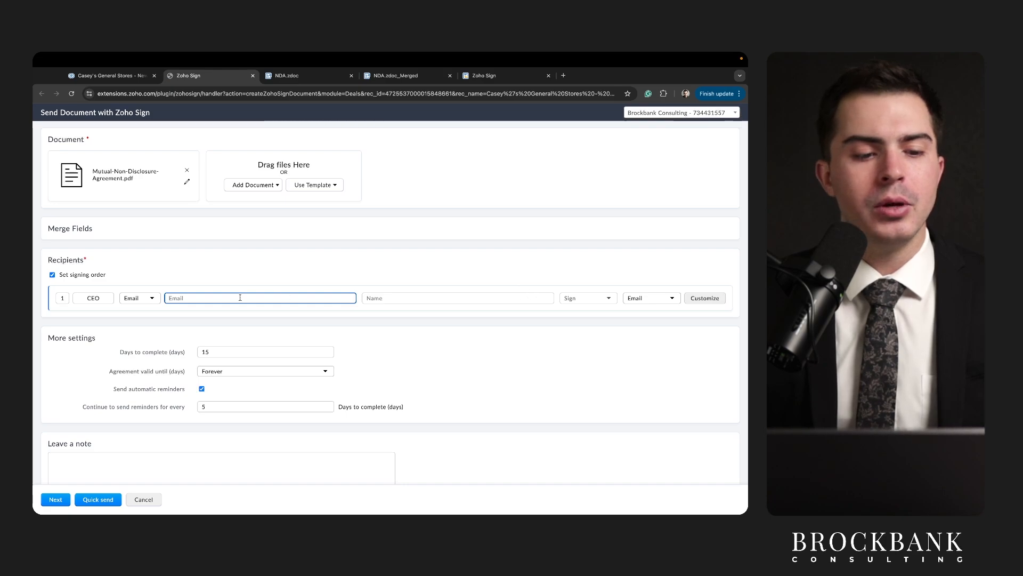
scroll(240, 295, "down", 1)
type("tes")
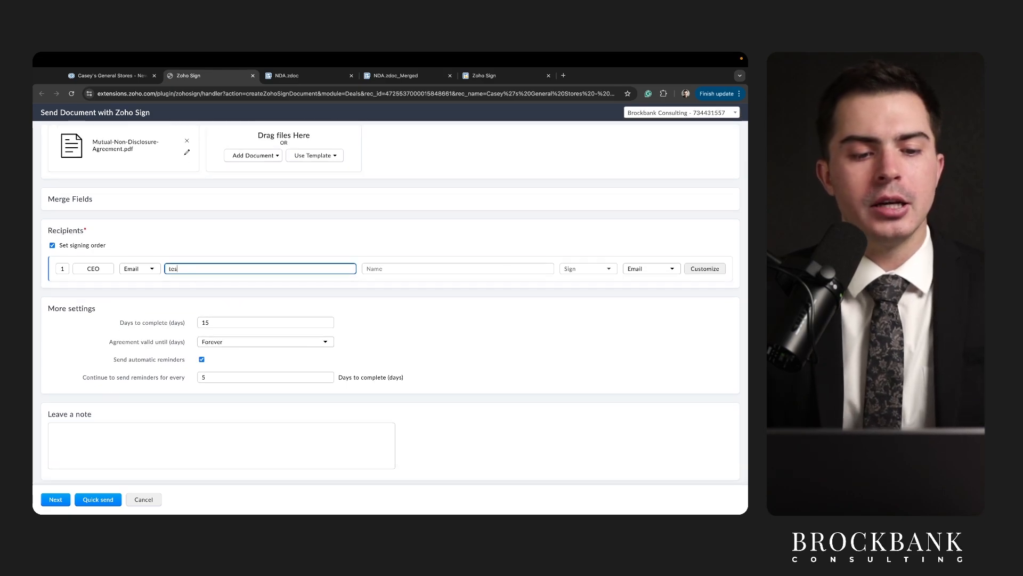
type("t@gmail.com")
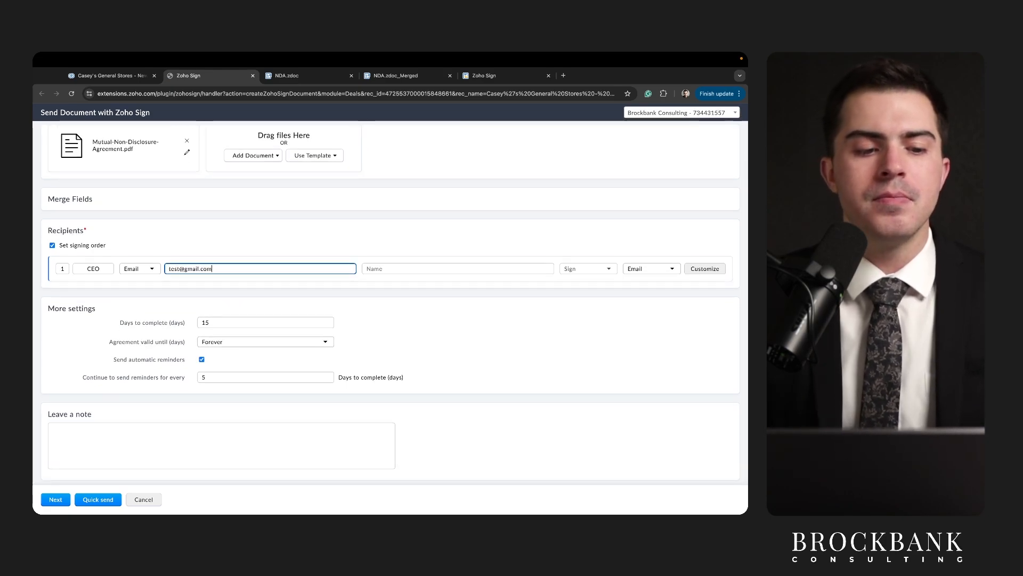
left_click(187, 248)
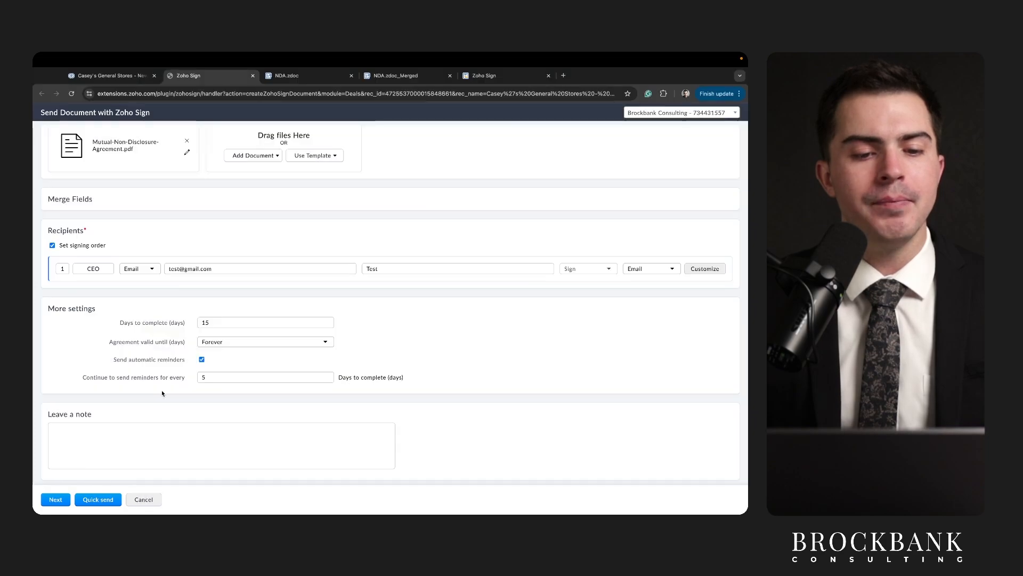
scroll(165, 383, "up", 2)
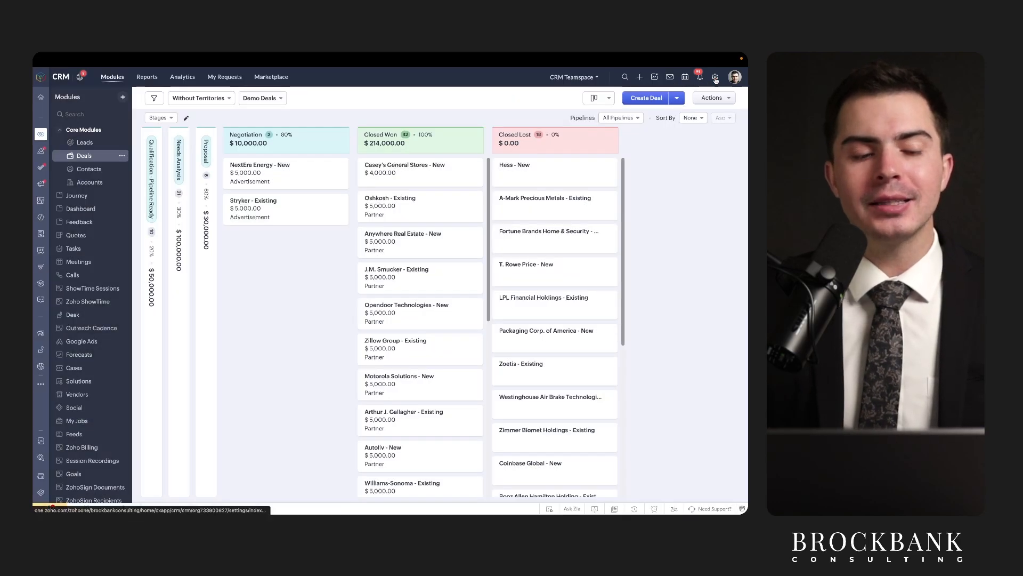
Search Setup for 'mail' and open the Mail Merge templates list.
left_click(715, 79)
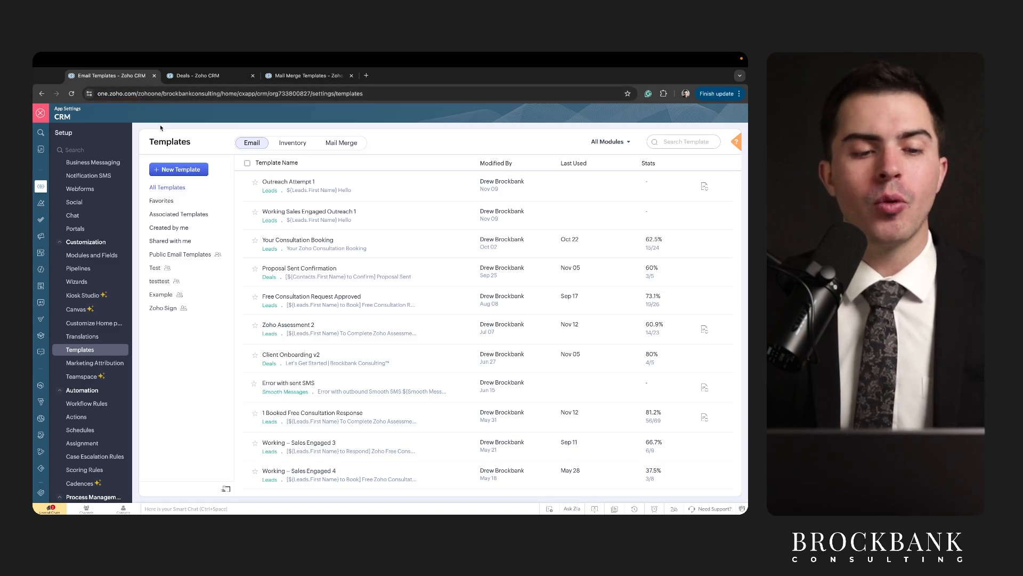
left_click(197, 75)
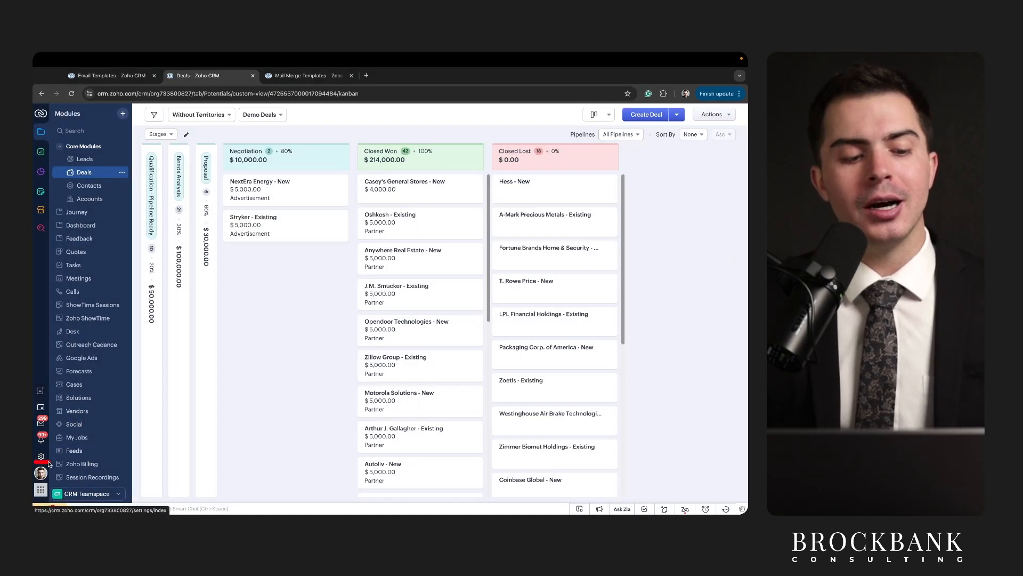
key("super+shift+f")
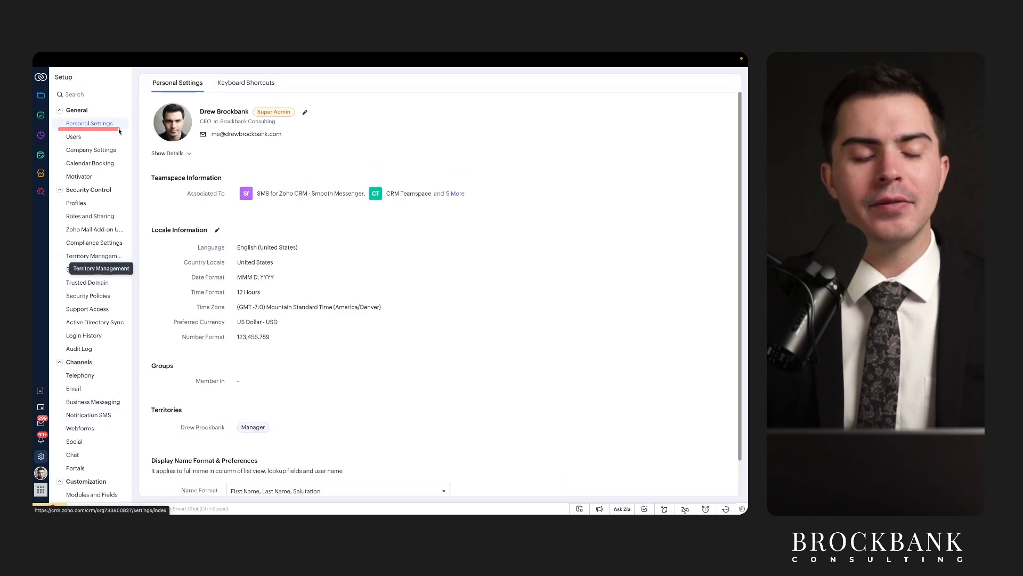
left_click(82, 94)
type("mail merge")
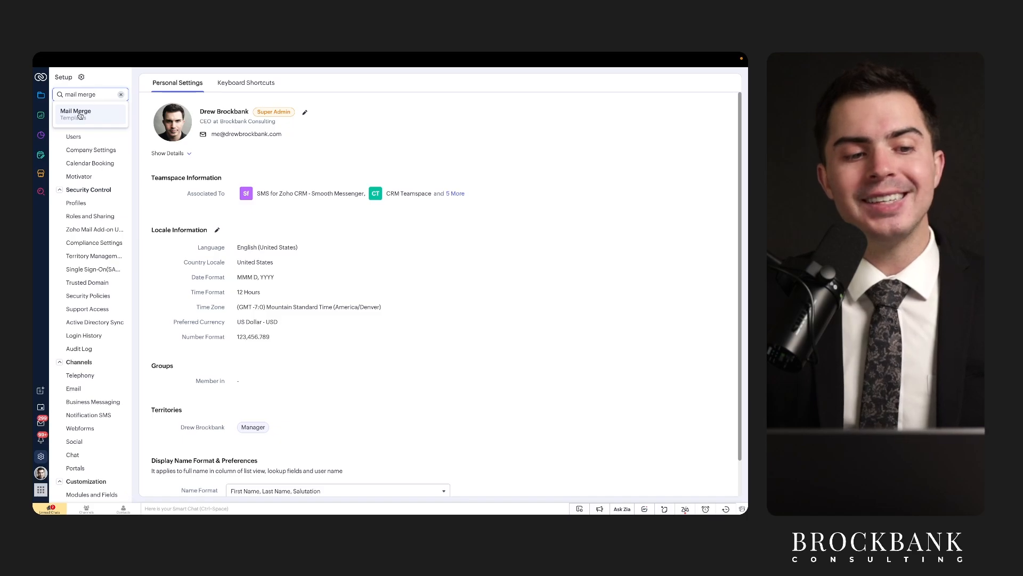
left_click(80, 115)
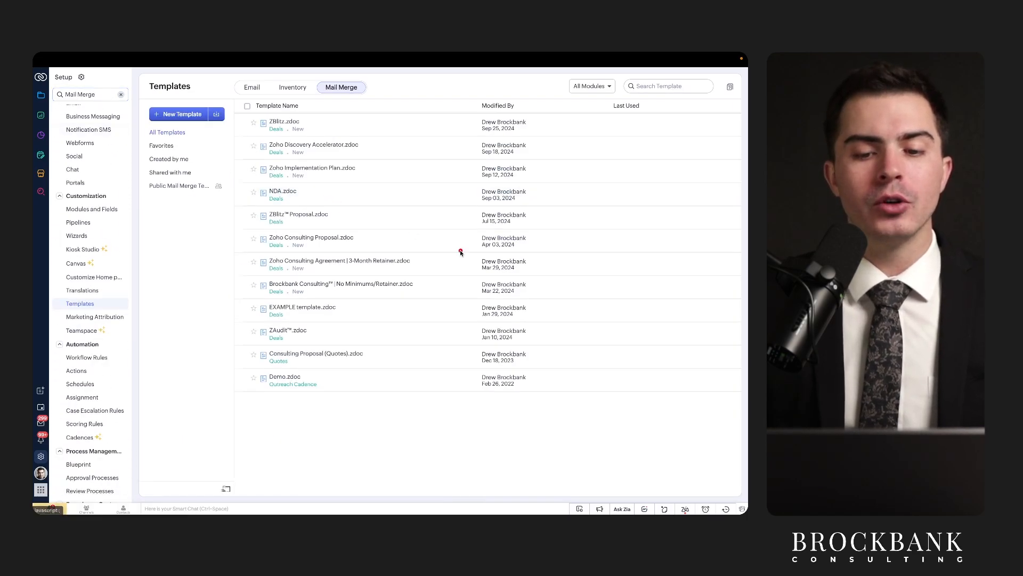
left_click_drag(486, 275, 578, 274)
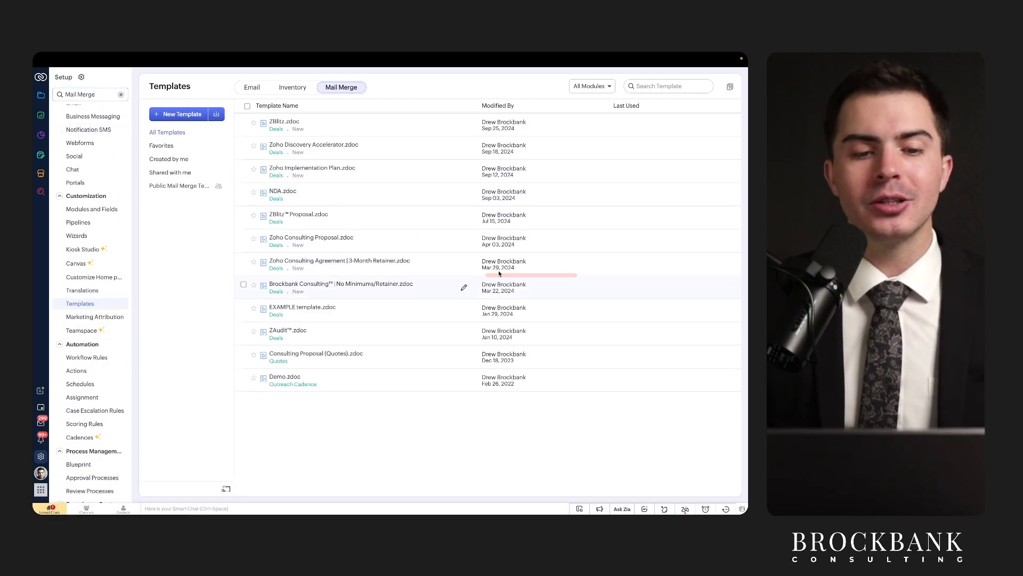
left_click_drag(145, 94, 180, 95)
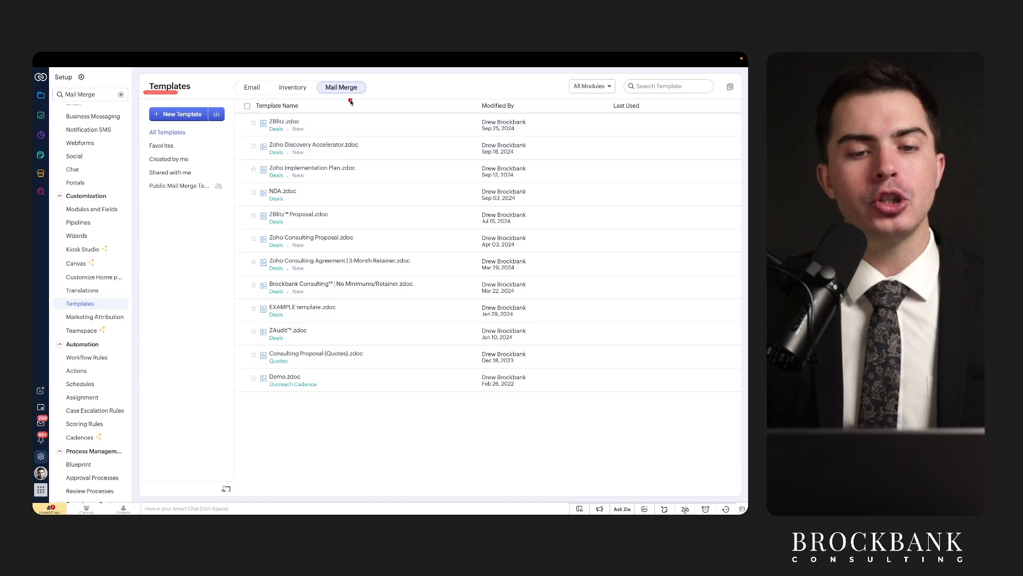
left_click_drag(322, 94, 368, 95)
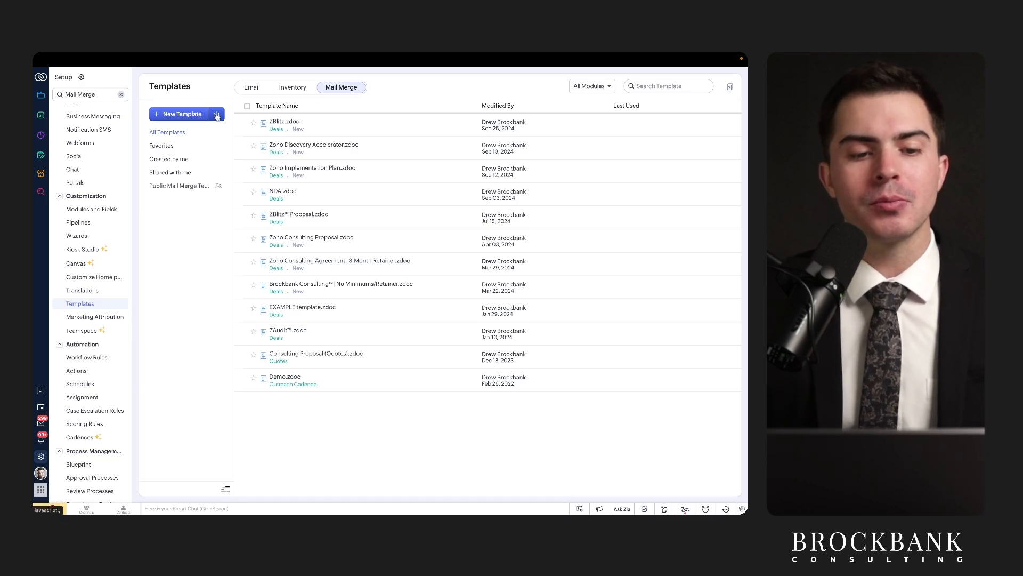
key("ctrl+s")
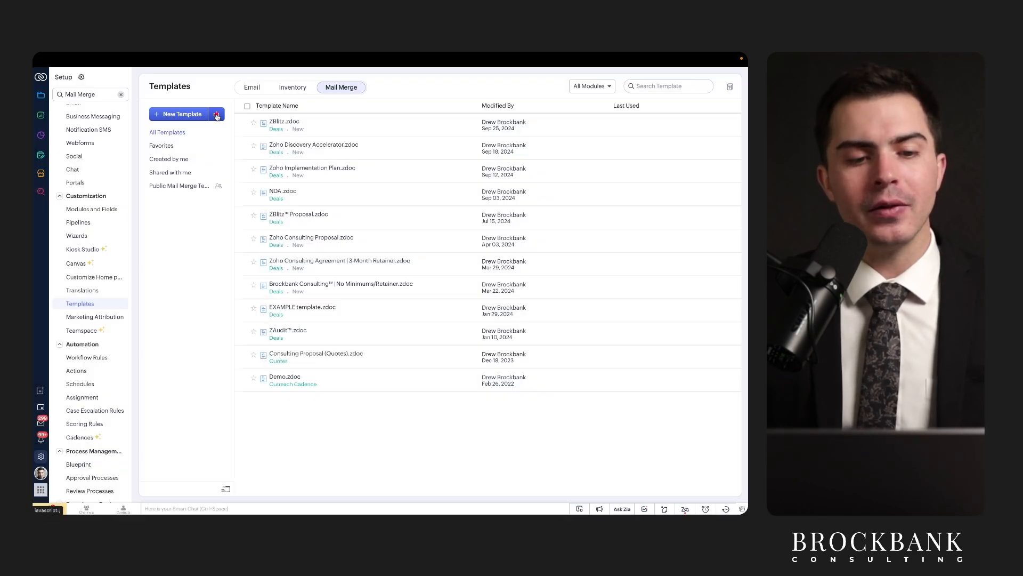
left_click(223, 111)
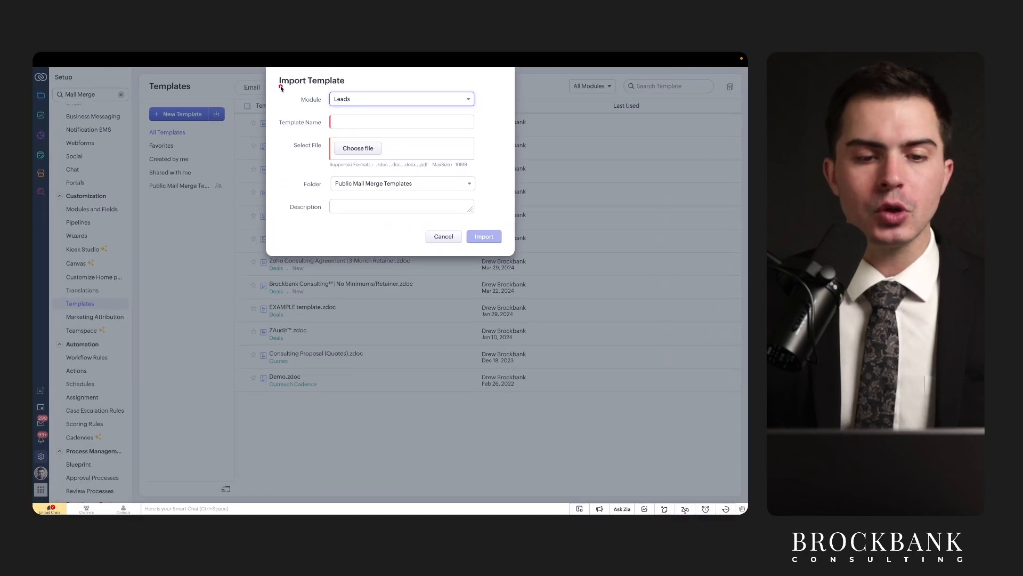
left_click(349, 99)
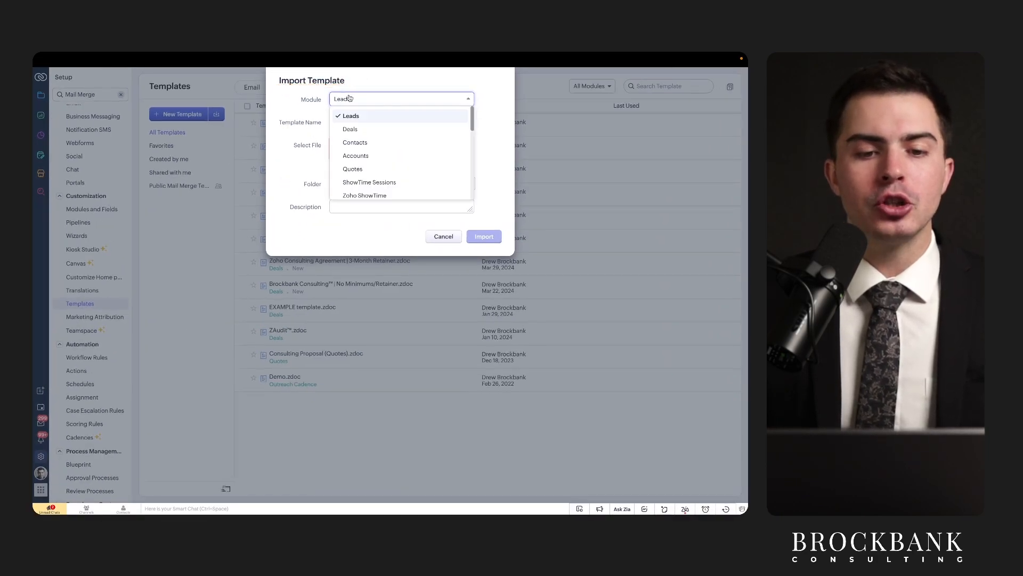
left_click(350, 129)
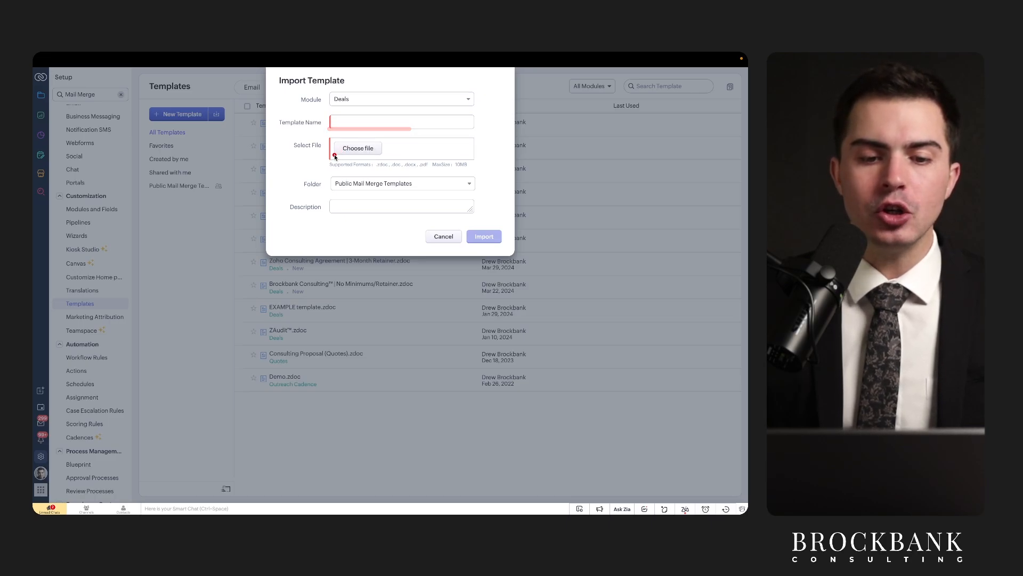
left_click_drag(334, 155, 382, 154)
scroll(359, 142, "up", 5)
mouse_move(318, 171)
left_mouse_down()
mouse_move(386, 171)
mouse_move(419, 199)
mouse_move(600, 200)
left_mouse_up()
scroll(600, 201, "down", 5)
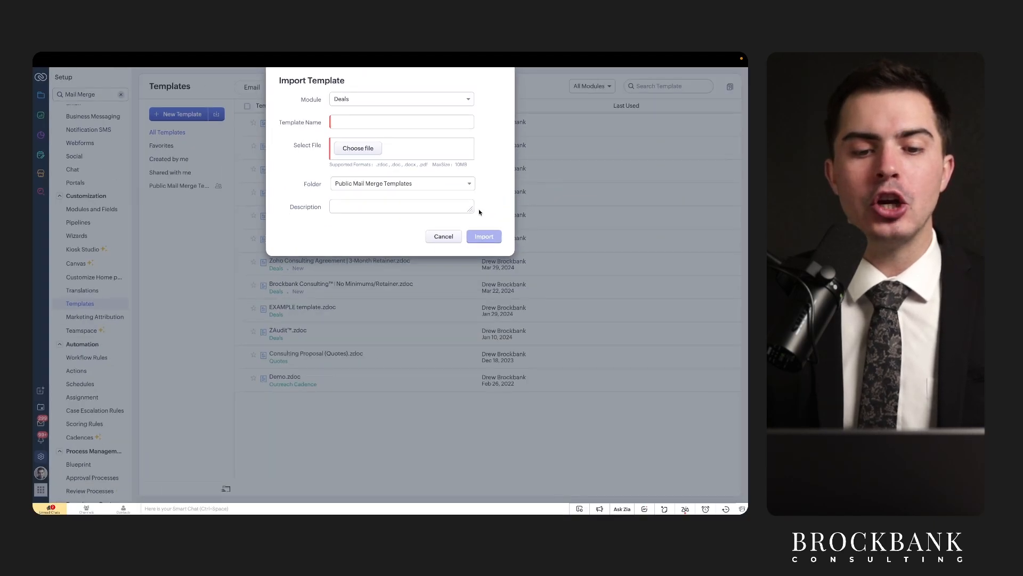
left_click(443, 236)
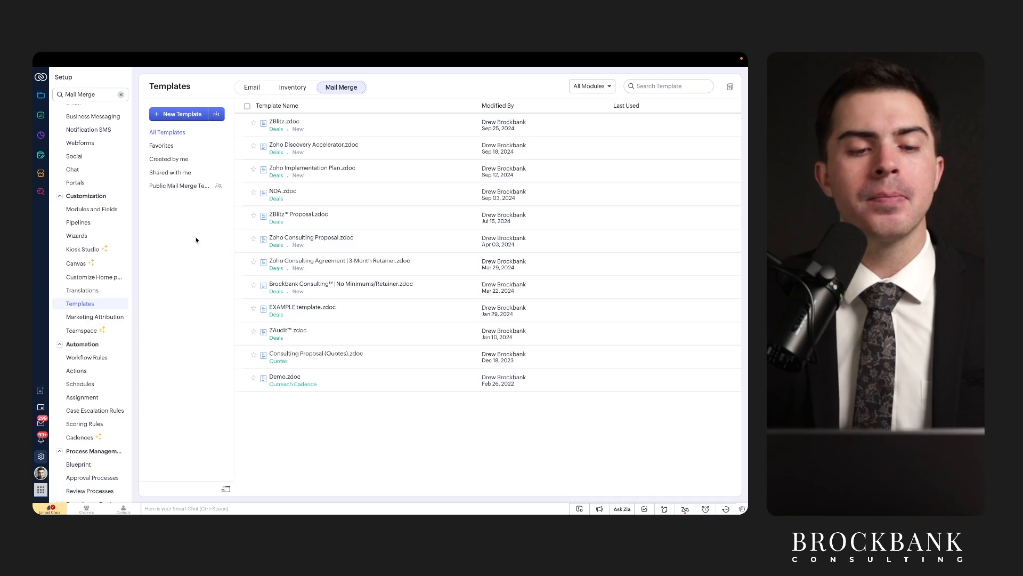
left_click_drag(147, 124, 208, 123)
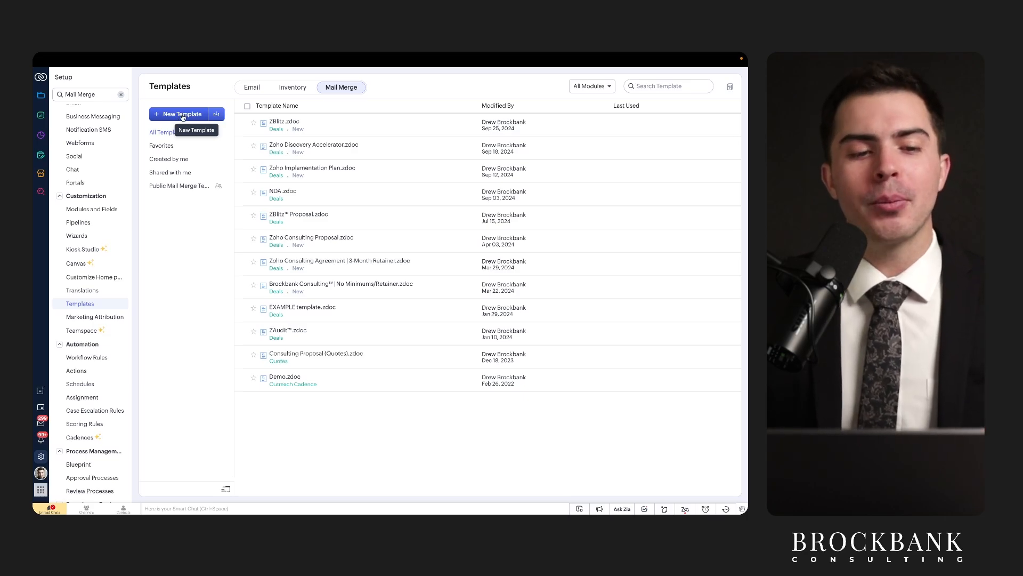
Create a Deals mail-merge template named NDA Demonstration.
left_click(182, 115)
left_click(343, 110)
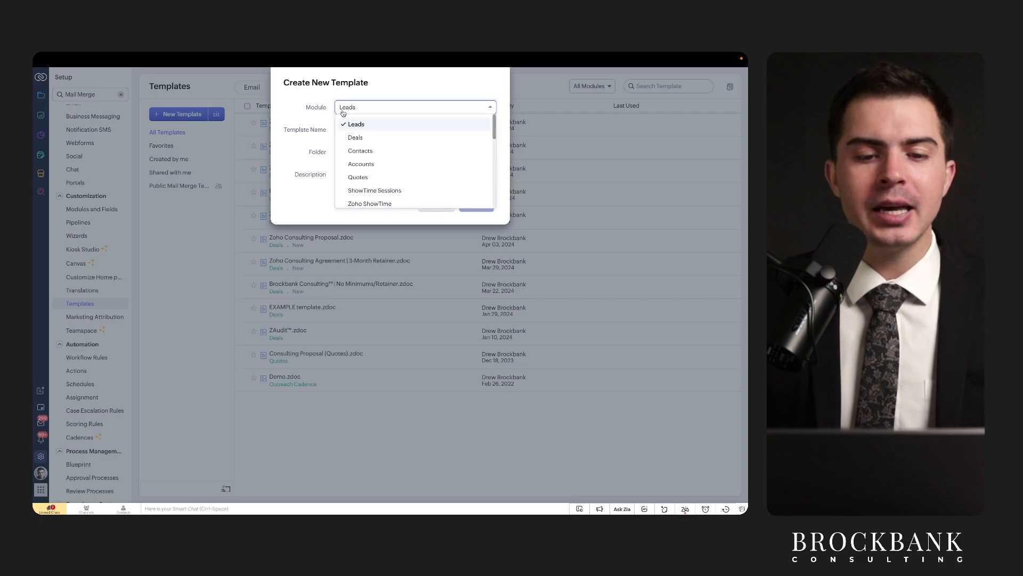
left_click(355, 138)
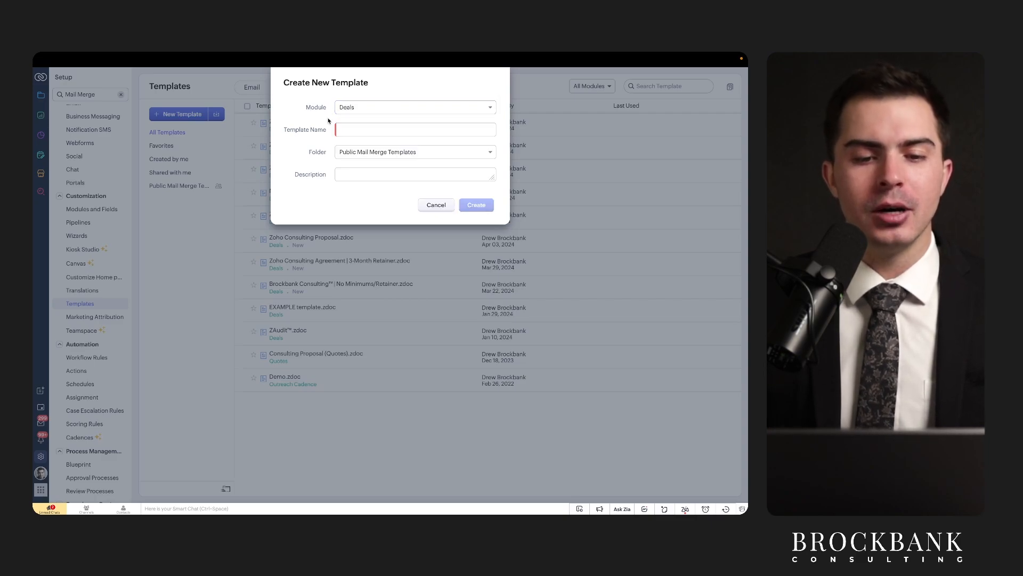
left_click(354, 133)
type("NDA Demonstration")
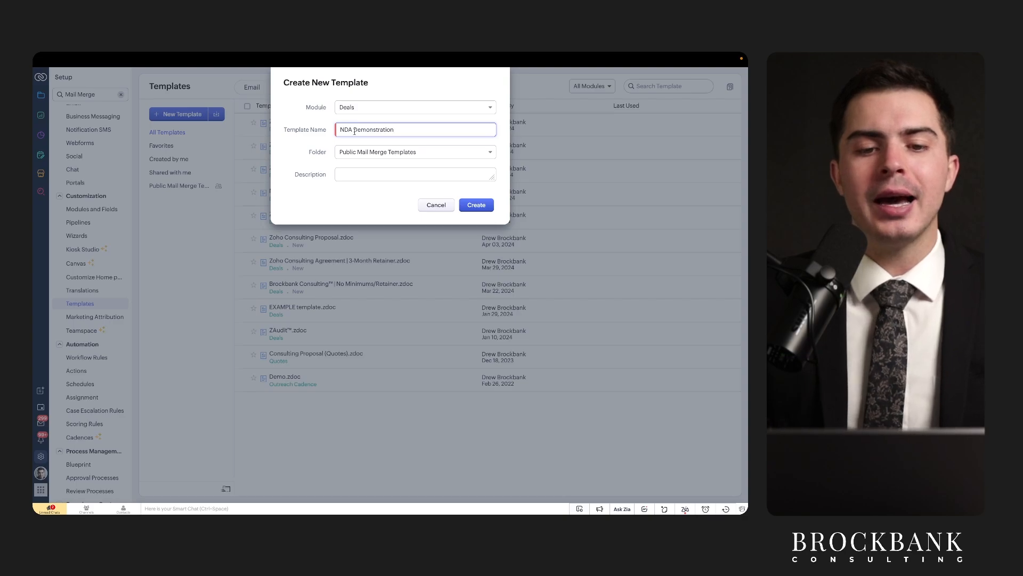
left_click_drag(345, 114, 371, 117)
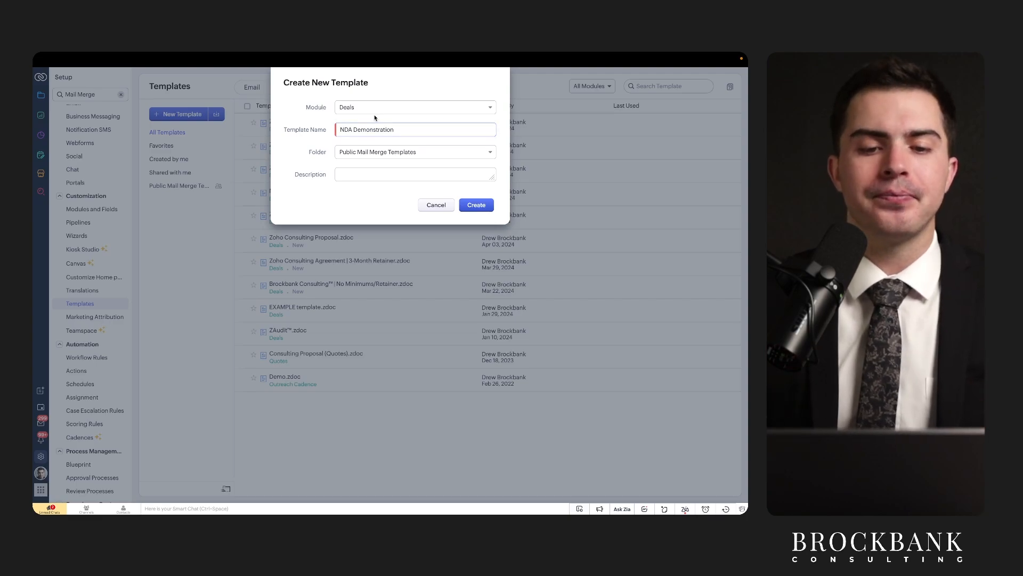
left_click(481, 206)
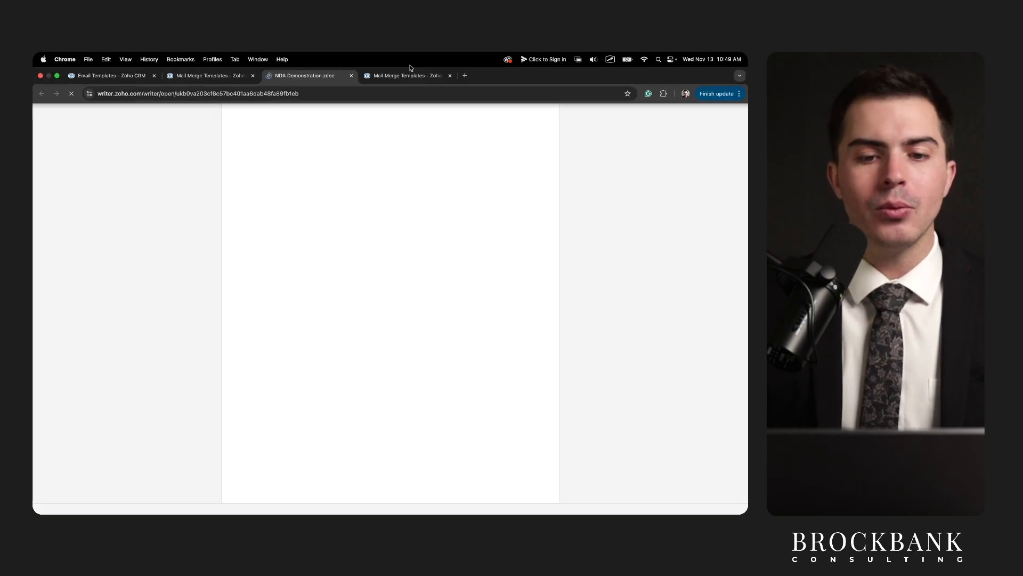
Select the existing NDA template's full text to copy into the new blank document.
left_click(408, 76)
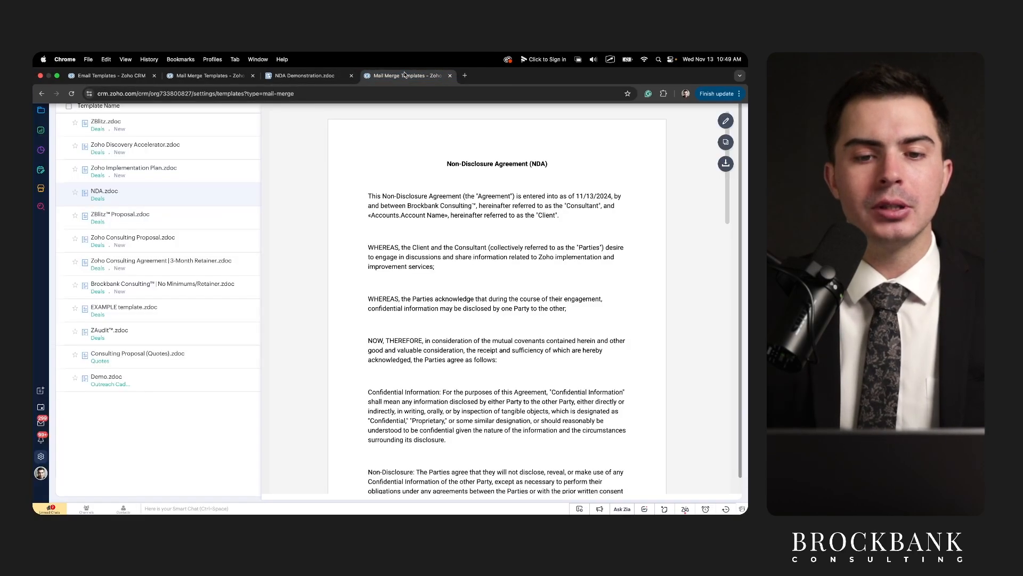
left_click_drag(447, 161, 505, 460)
key("ctrl+shift+Tab")
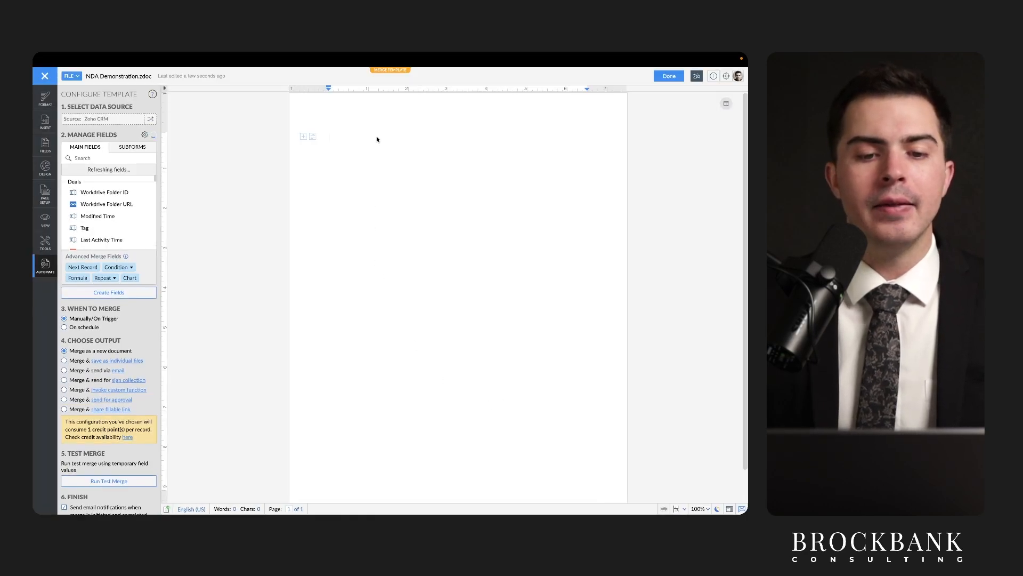
Paste the NDA text into the blank template.
key("ctrl+v")
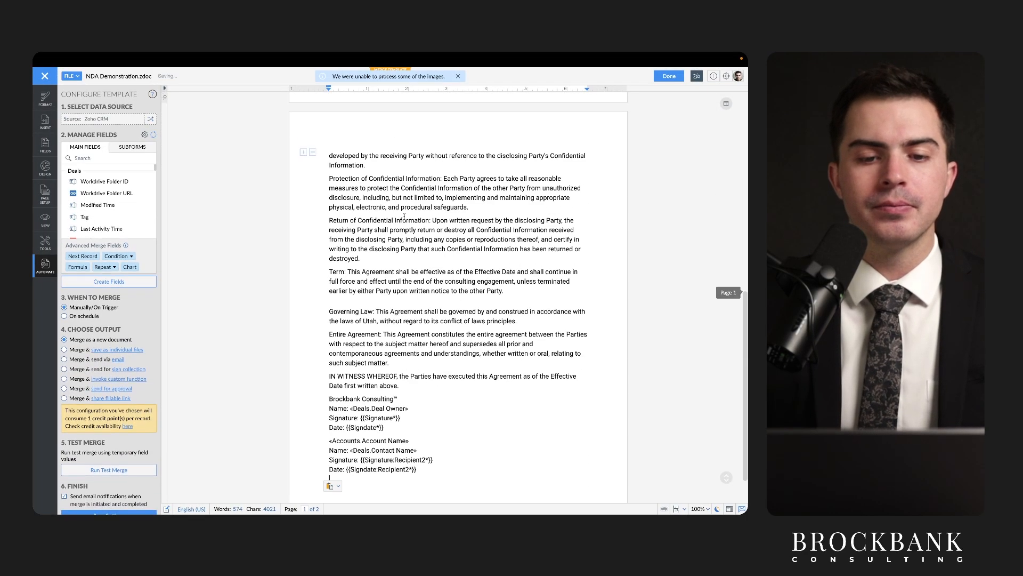
scroll(404, 215, "up", 10)
left_click_drag(328, 142, 418, 142)
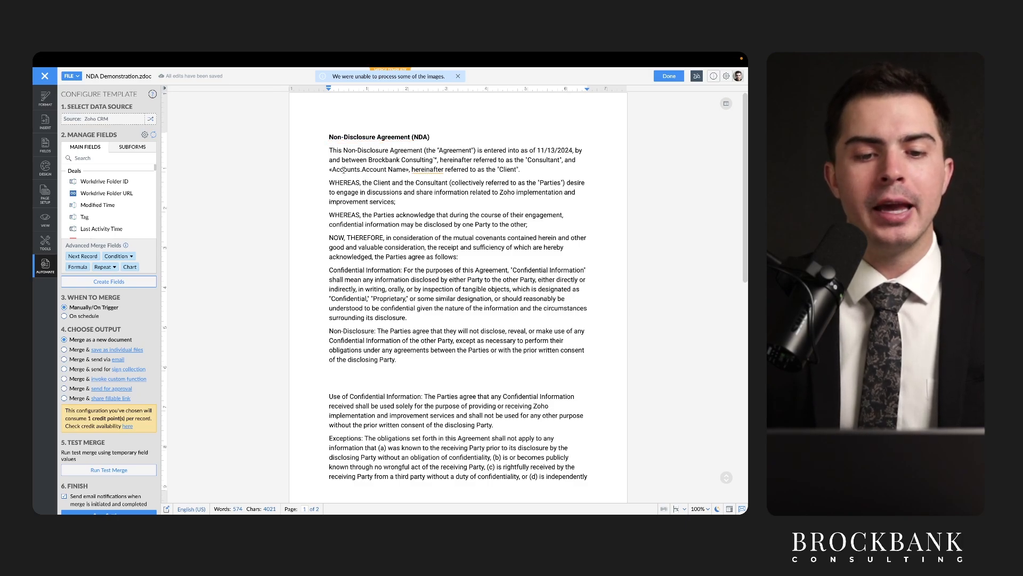
Delete the «Accounts.Account Name» merge field from the opening paragraph.
left_click_drag(336, 169, 407, 169)
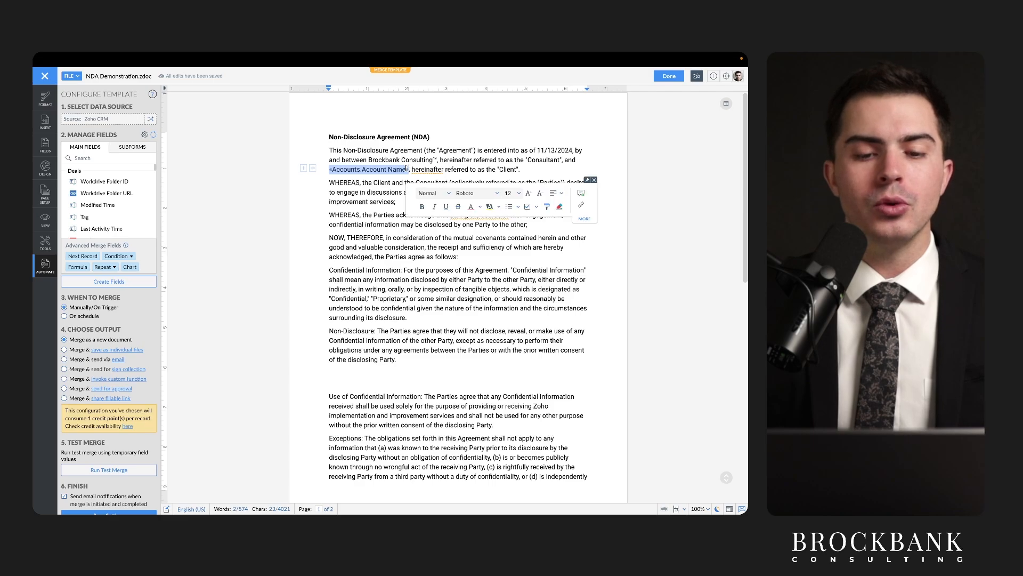
left_click(401, 183)
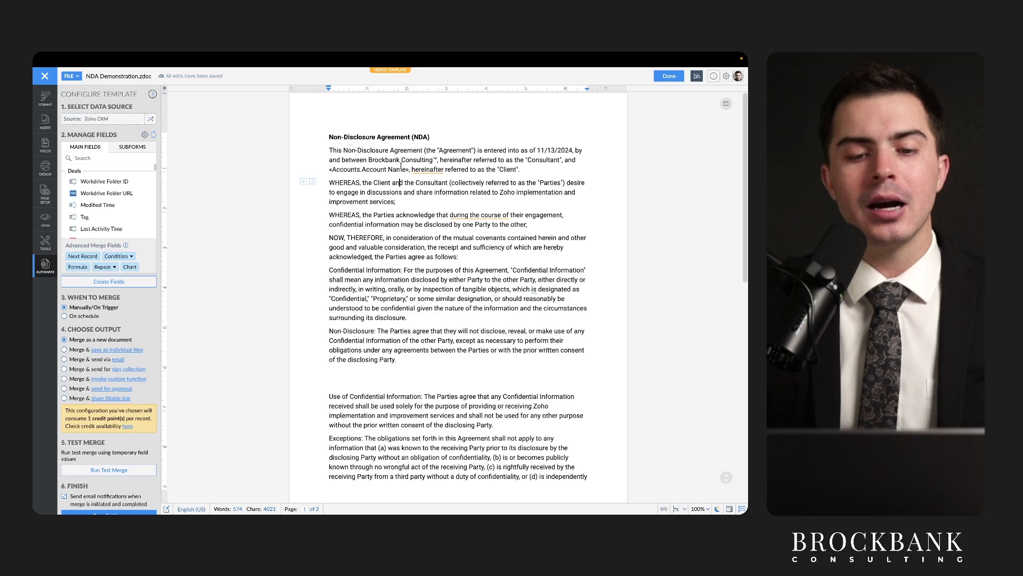
left_click(408, 169)
key("BackSpace")
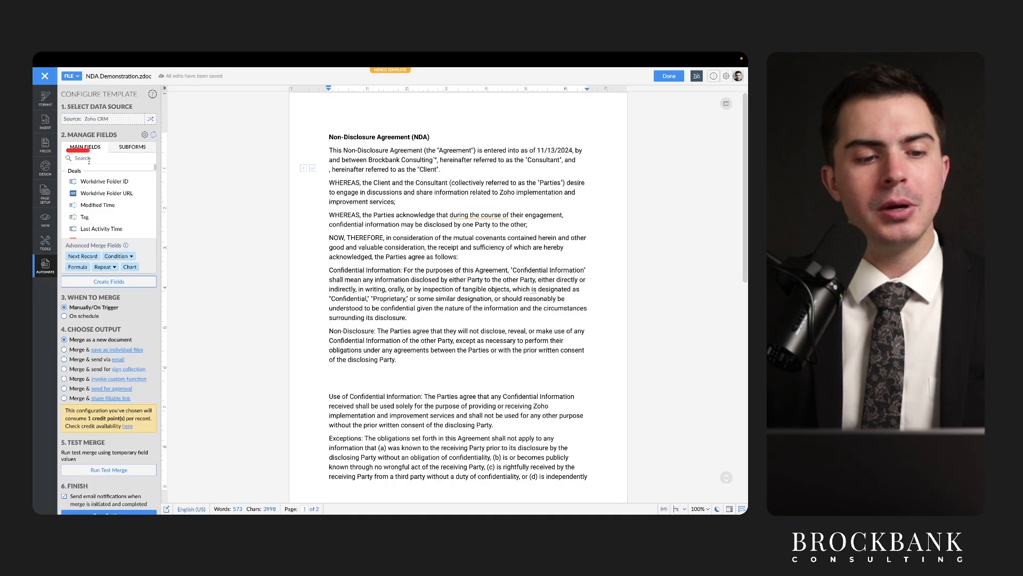
Search 'account' and insert the Deals > Account Name merge field as the client name.
left_click(90, 158)
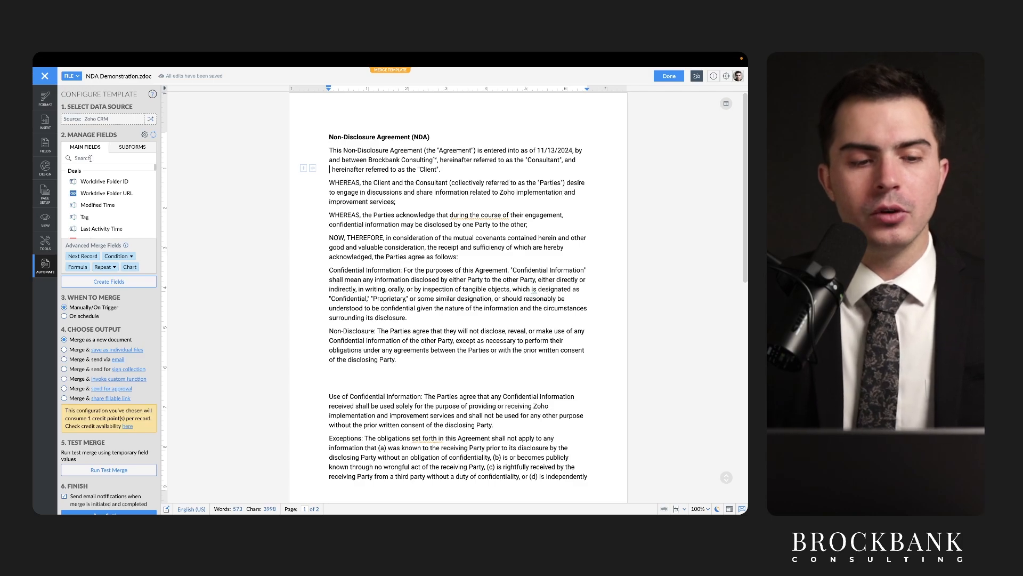
type("account")
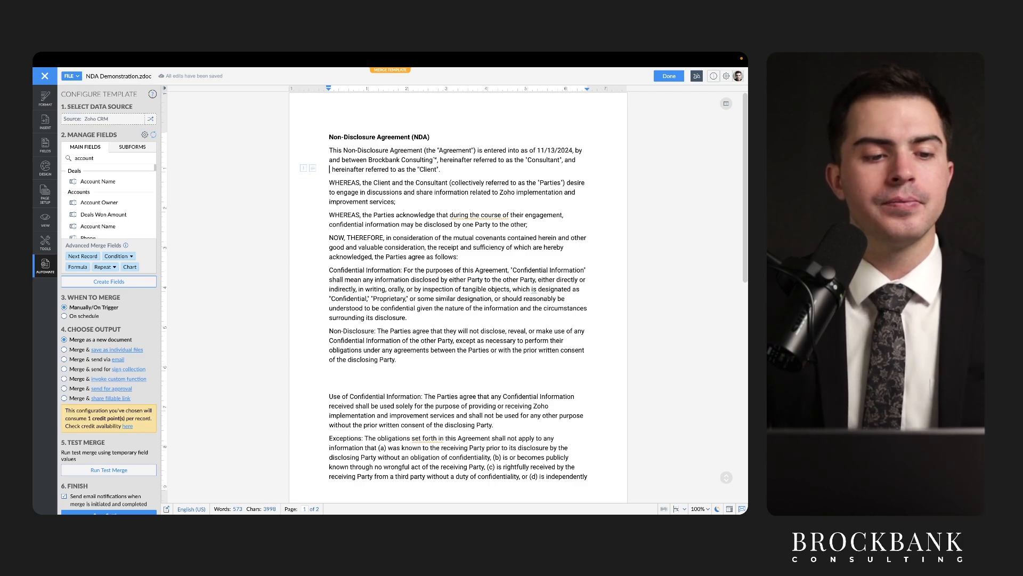
left_click(92, 182)
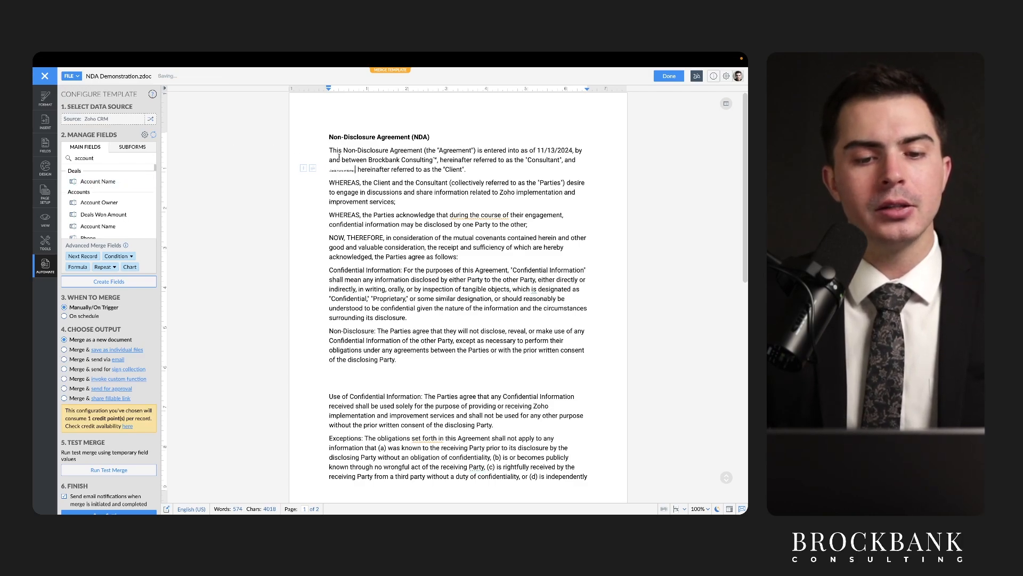
Resize the Account Name merge field to font size 12 to match the body text.
left_click(355, 170)
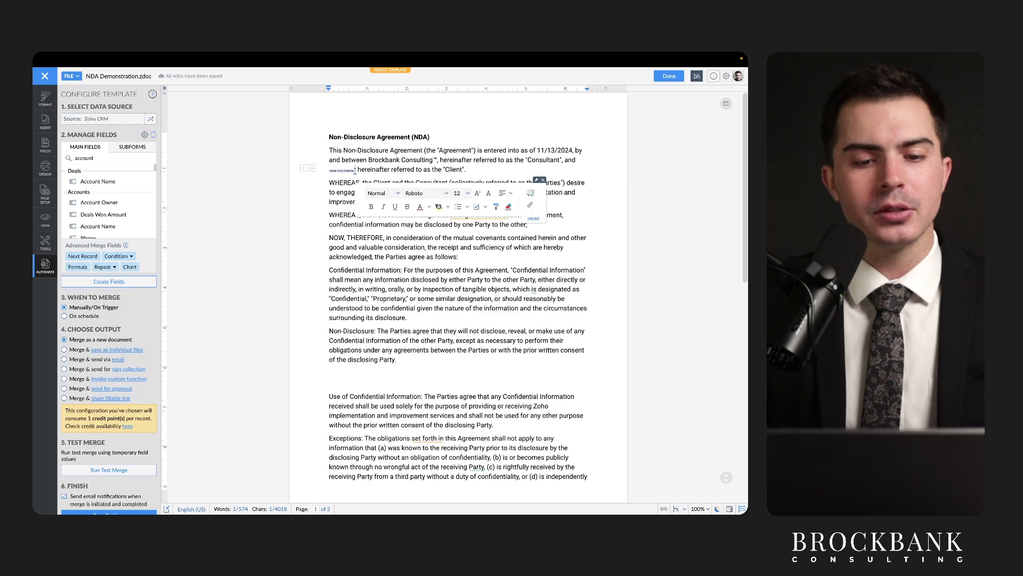
left_click_drag(357, 170, 329, 172)
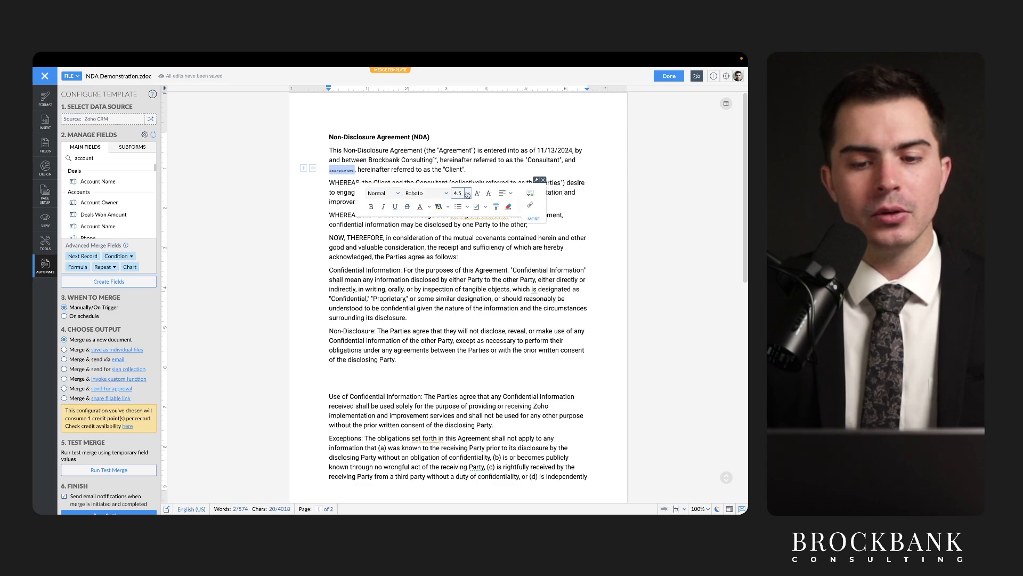
left_click(466, 193)
left_click(462, 265)
left_click(433, 257)
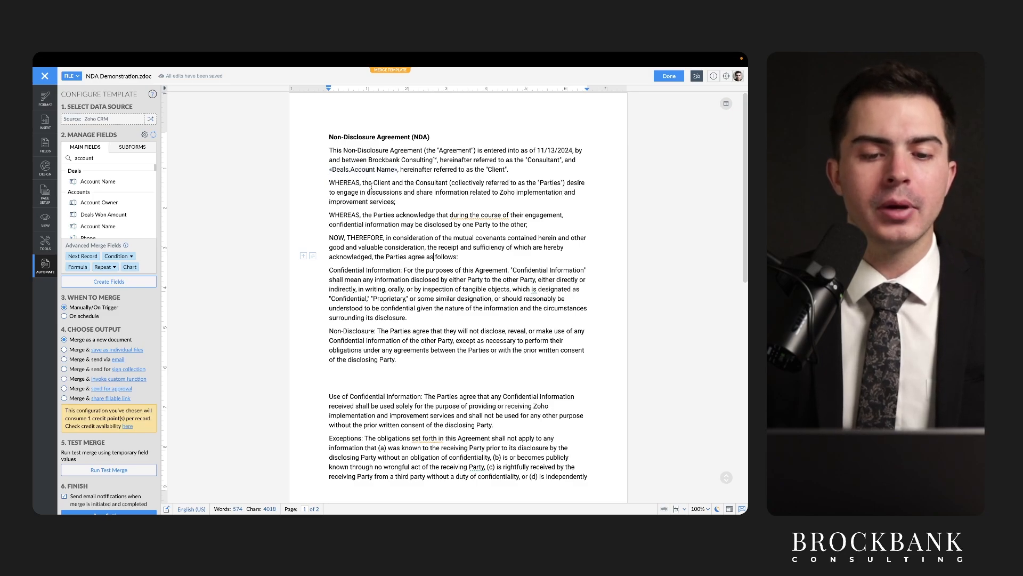
left_click_drag(352, 176, 398, 177)
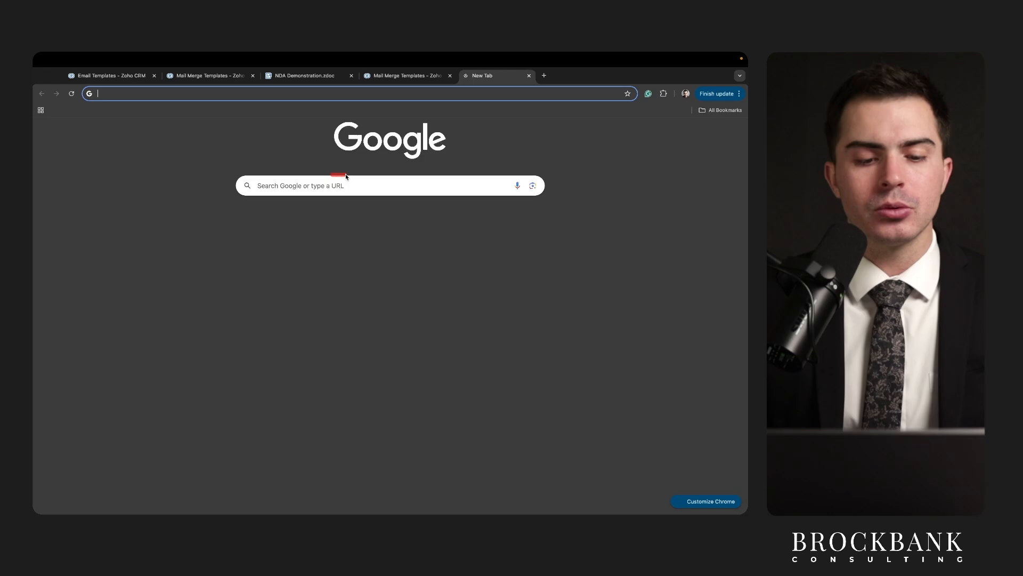
Open the Casey's General Stores - New deal in Zoho CRM and review its Account Name.
type("crm.zoho.com")
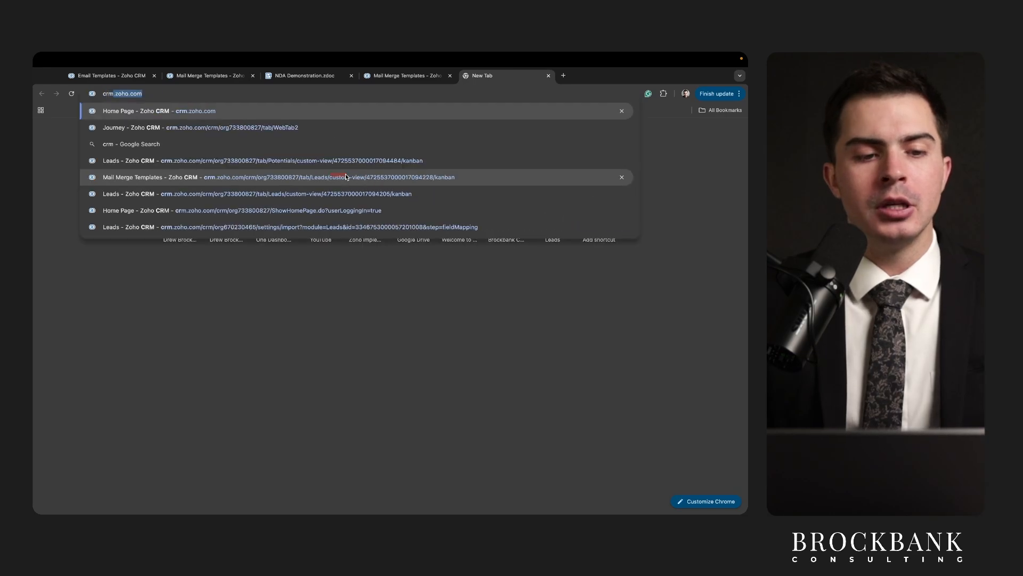
left_click(346, 177)
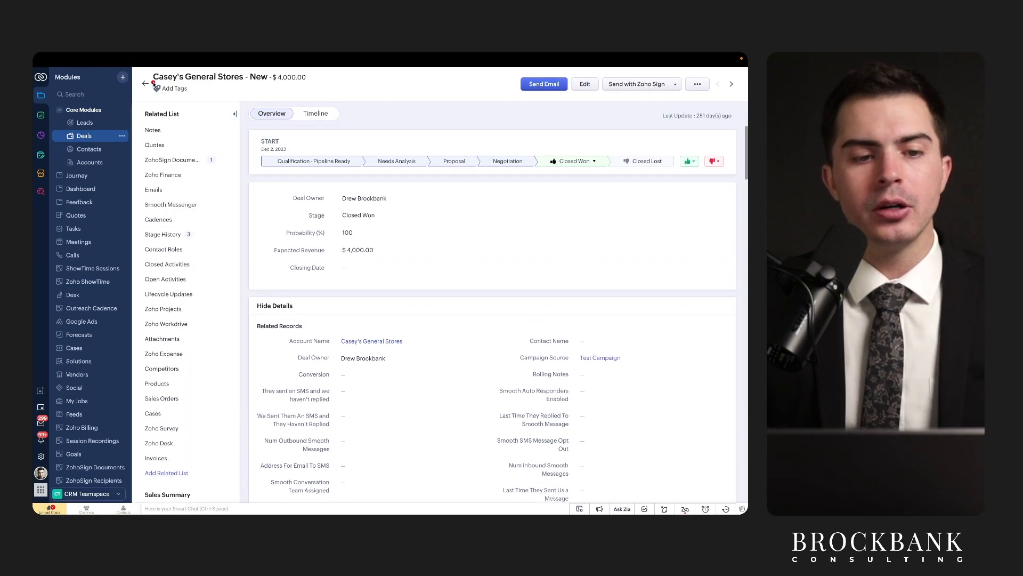
left_click_drag(154, 82, 262, 83)
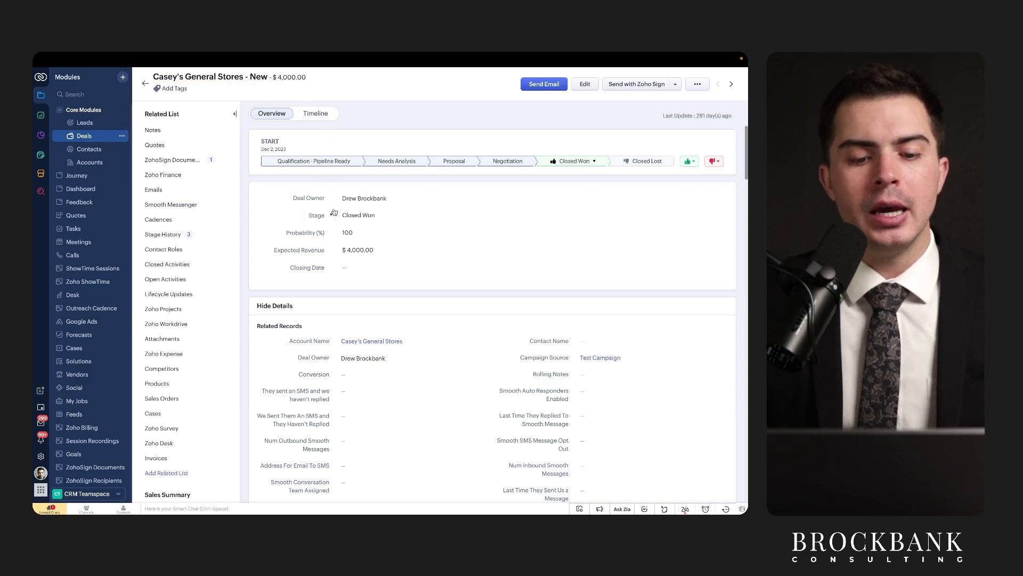
scroll(333, 213, "down", 3)
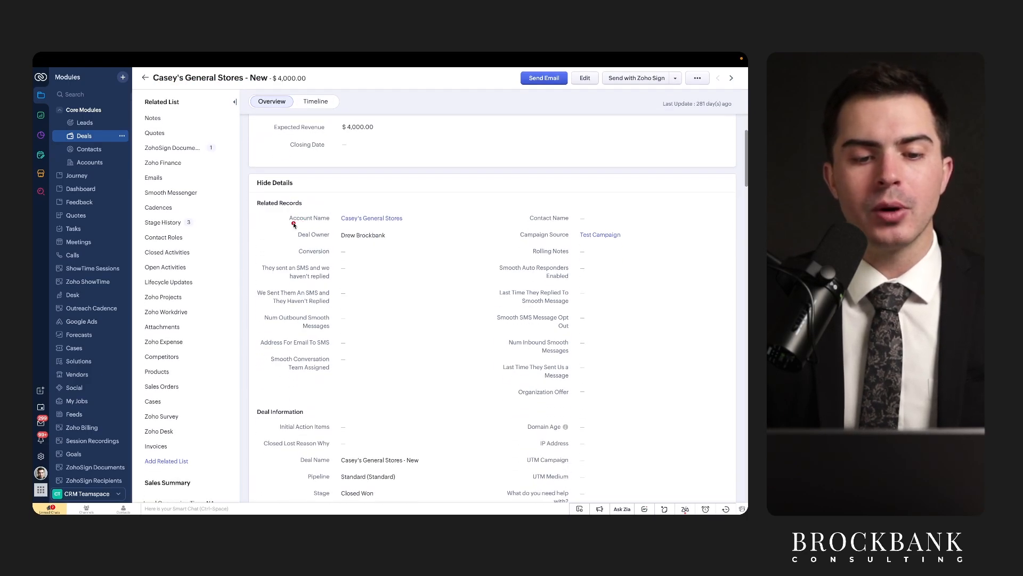
left_click_drag(287, 224, 410, 225)
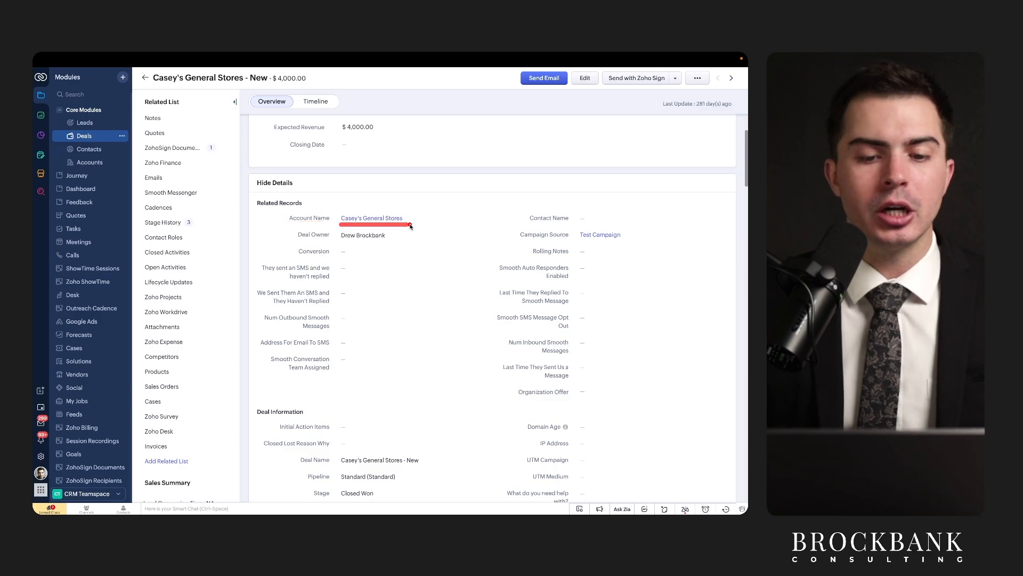
Compare the template's client field with the deal, then show the NDA.zdoc template preview.
mouse_move(308, 53)
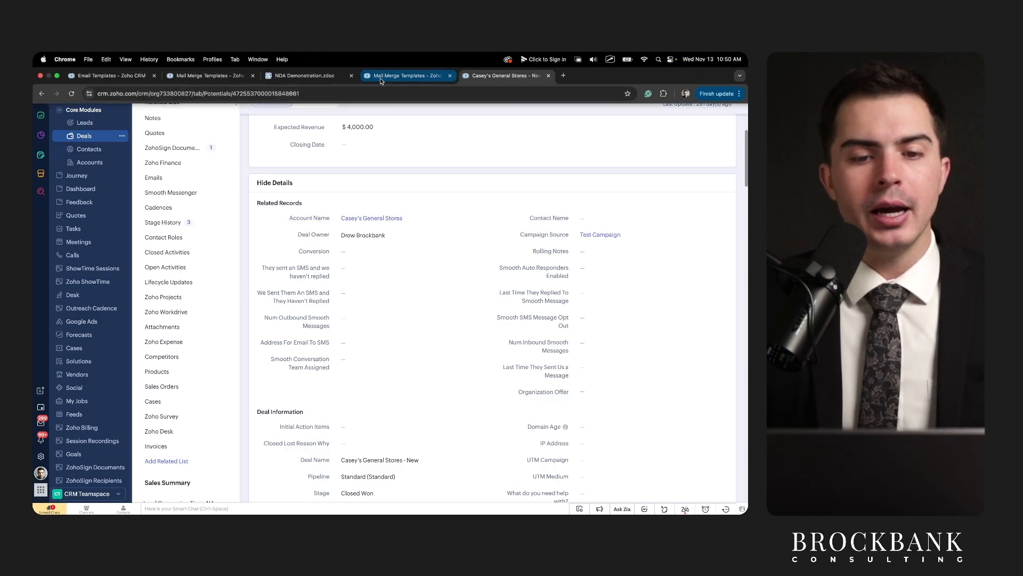
left_click(304, 75)
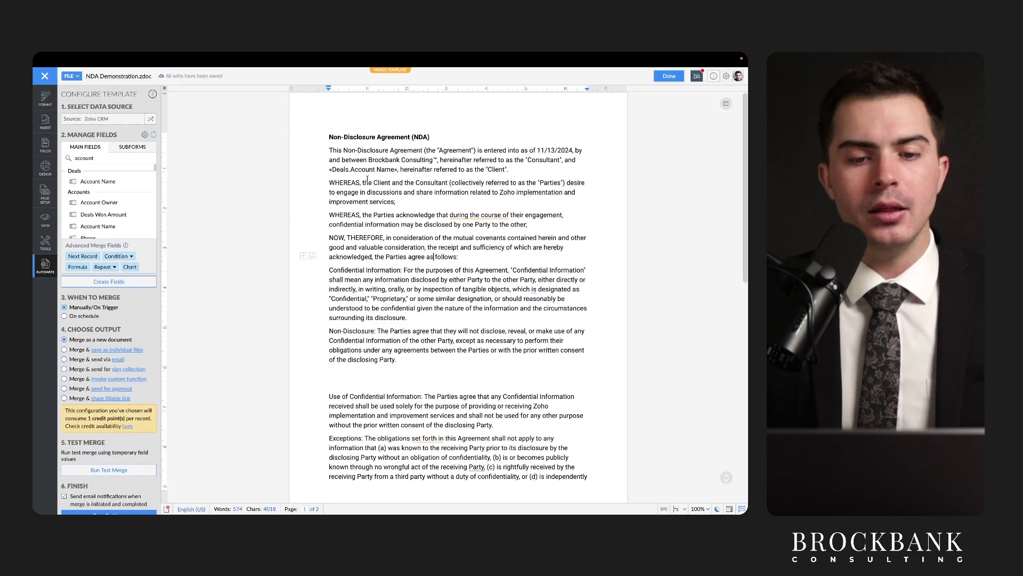
left_click(360, 191)
left_click_drag(329, 173, 384, 176)
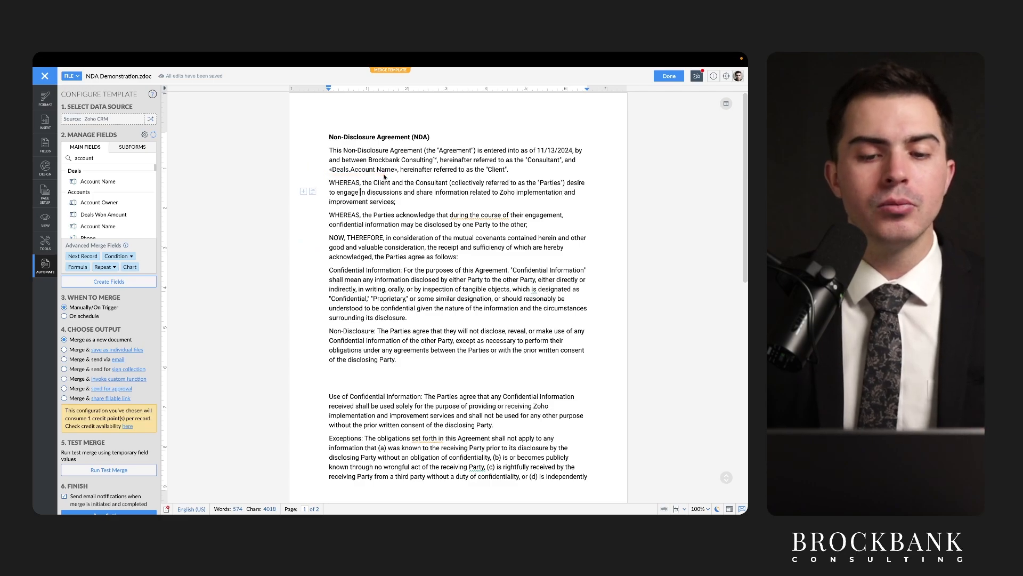
left_click(507, 76)
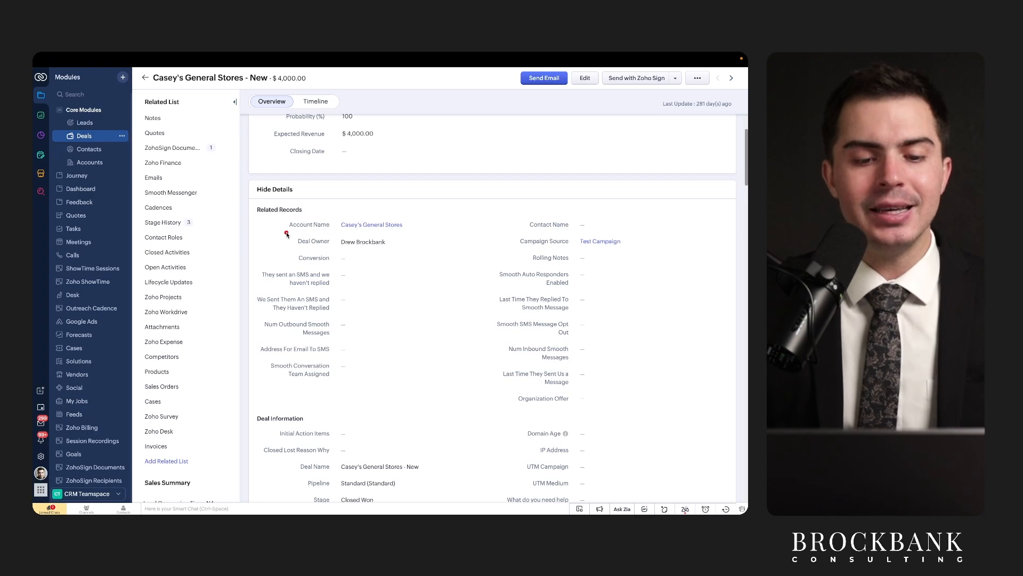
left_click_drag(286, 233, 408, 233)
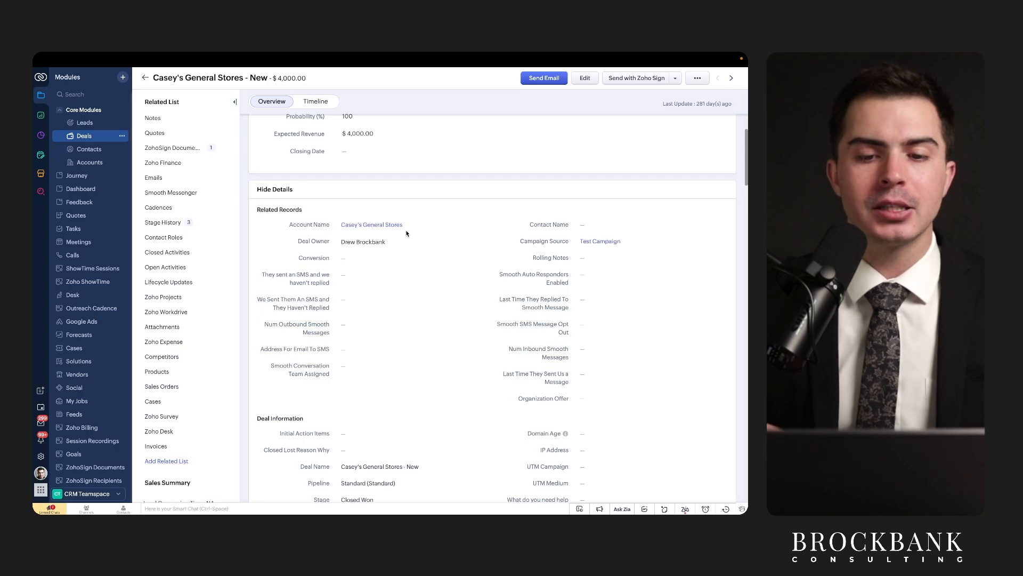
mouse_move(457, 54)
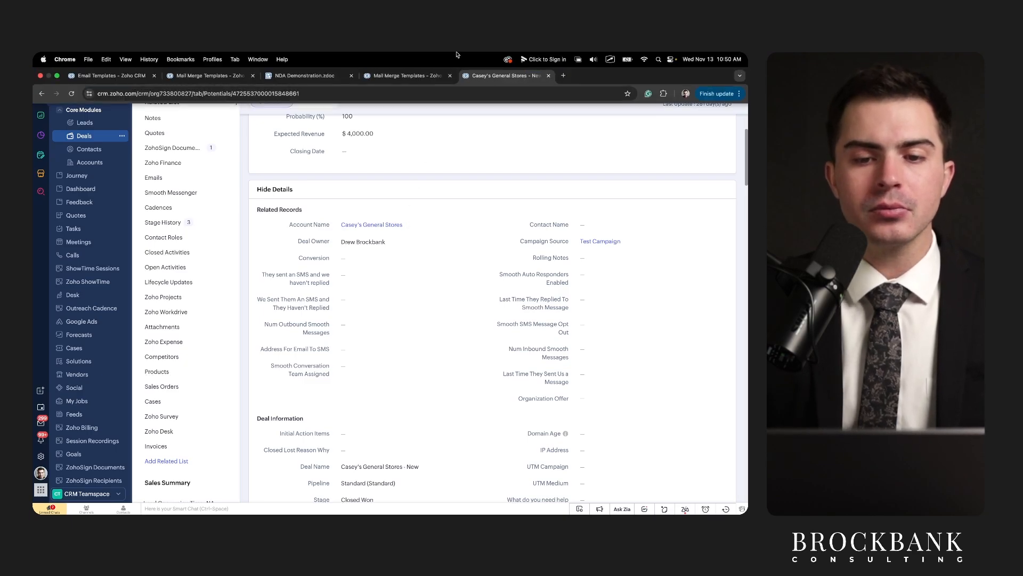
left_click(421, 76)
Return to the NDA Demonstration template and revisit the client field in the opening paragraph.
mouse_move(299, 54)
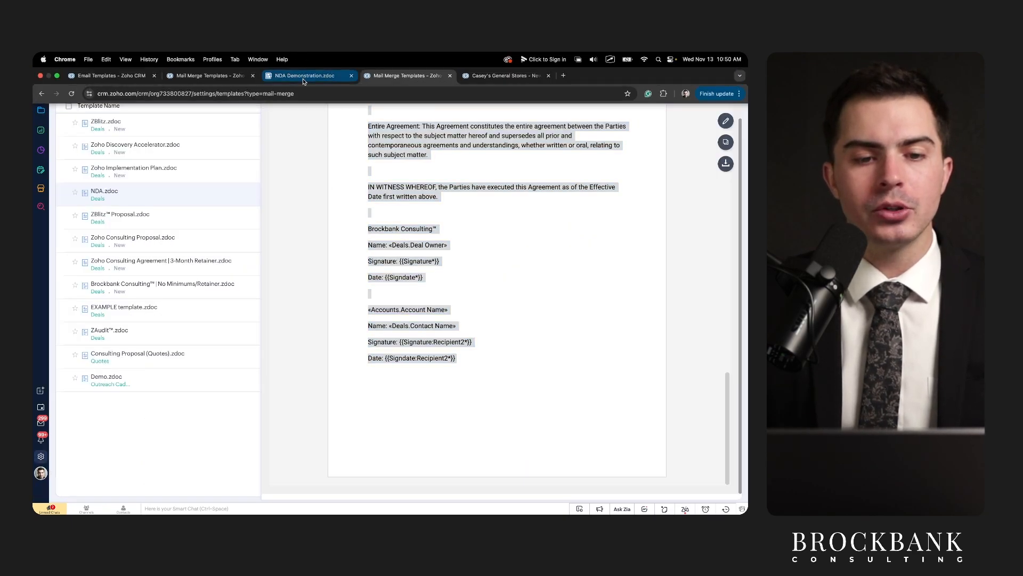
left_click(303, 78)
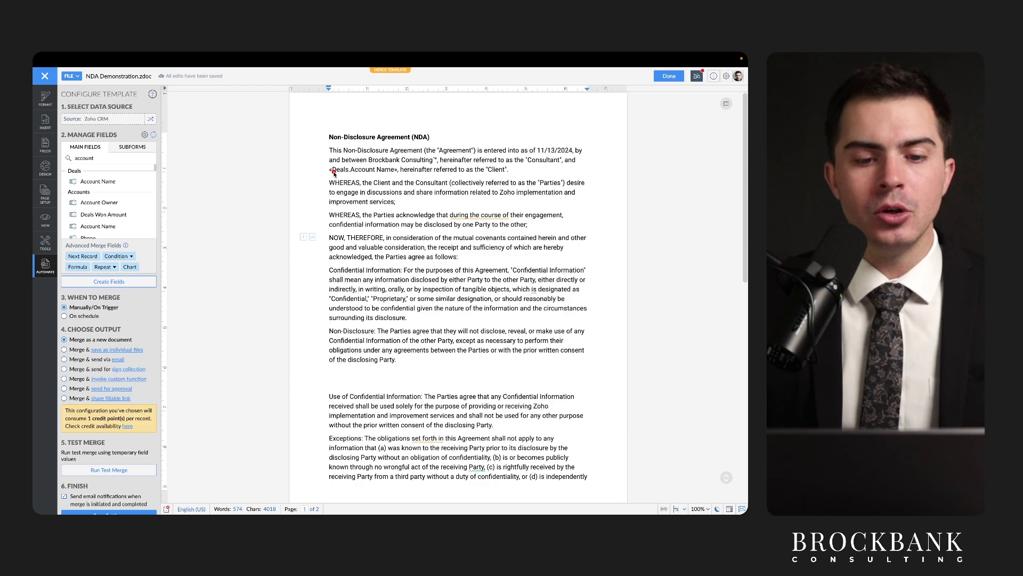
left_click_drag(338, 174, 389, 176)
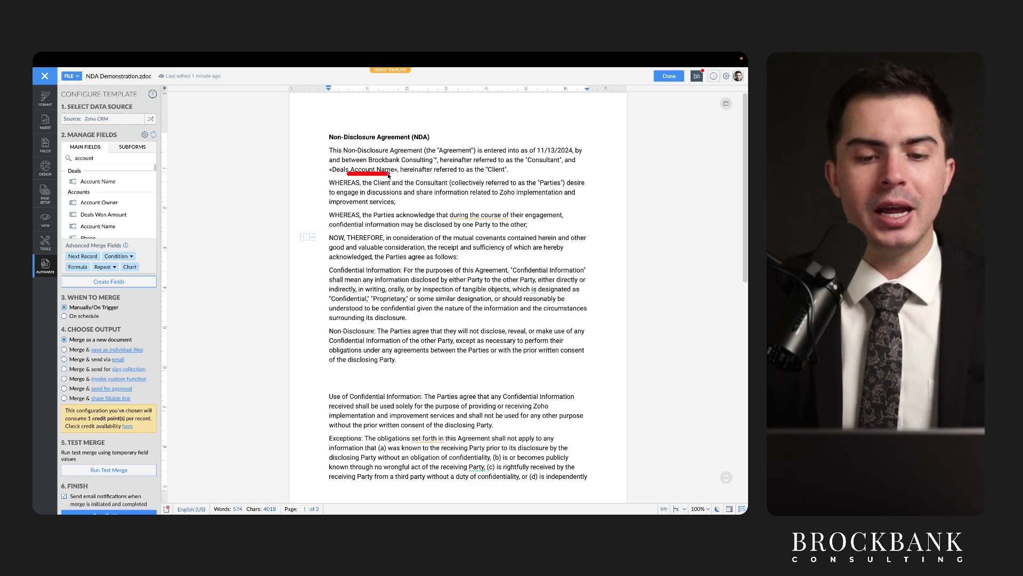
left_click_drag(324, 176, 402, 176)
mouse_move(140, 226)
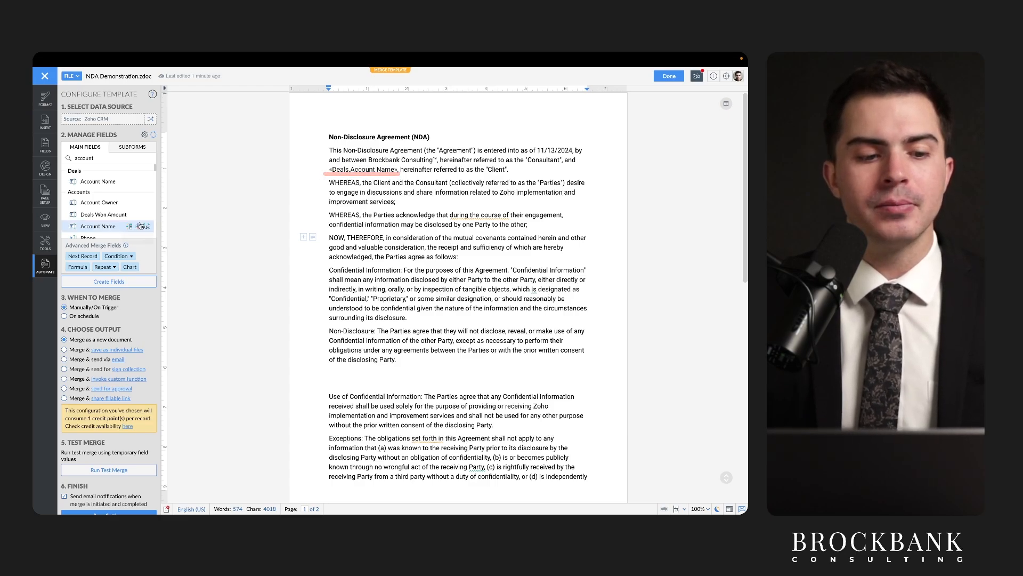
scroll(91, 203, "down", 1)
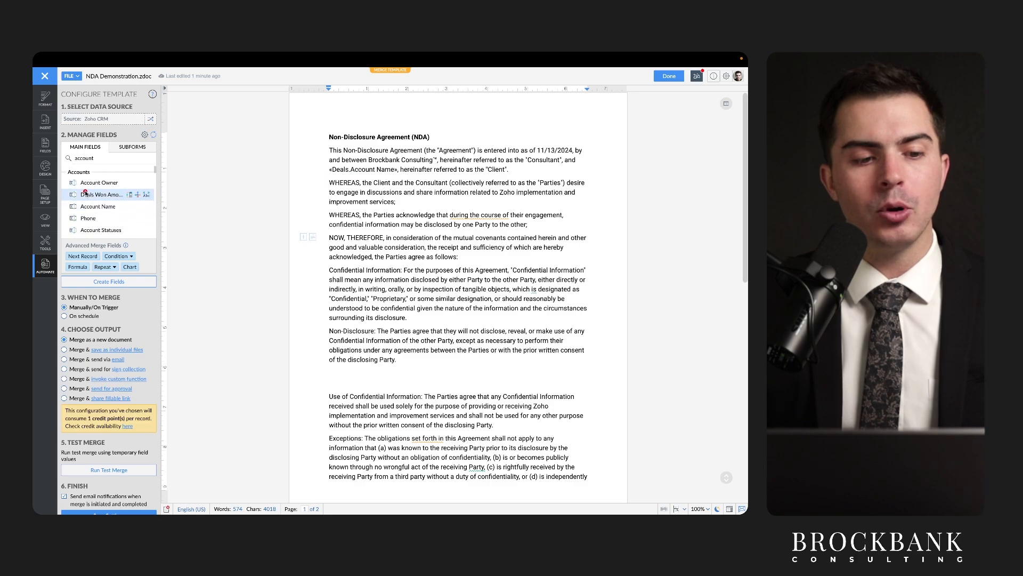
left_click_drag(65, 176, 88, 177)
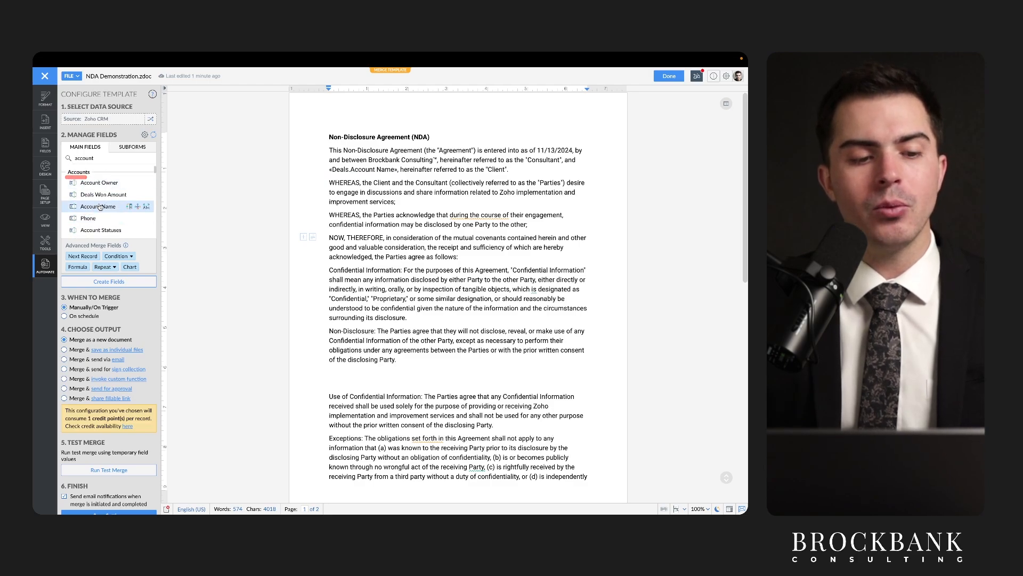
Select the «Deals.Deal Owner» merge field in the Brockbank signature block.
scroll(100, 206, "down", 3)
scroll(410, 348, "down", 10)
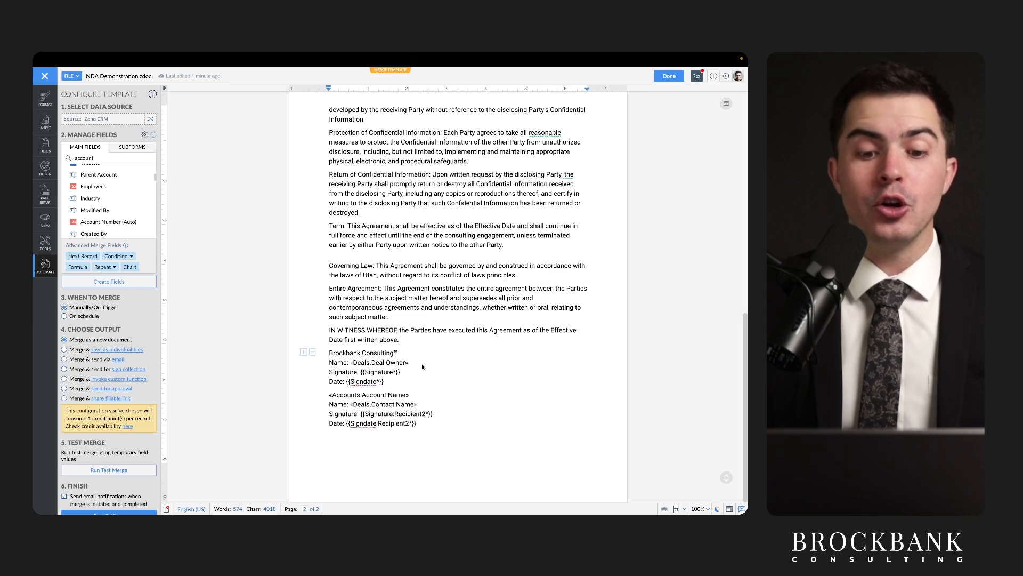
left_click_drag(422, 366, 354, 366)
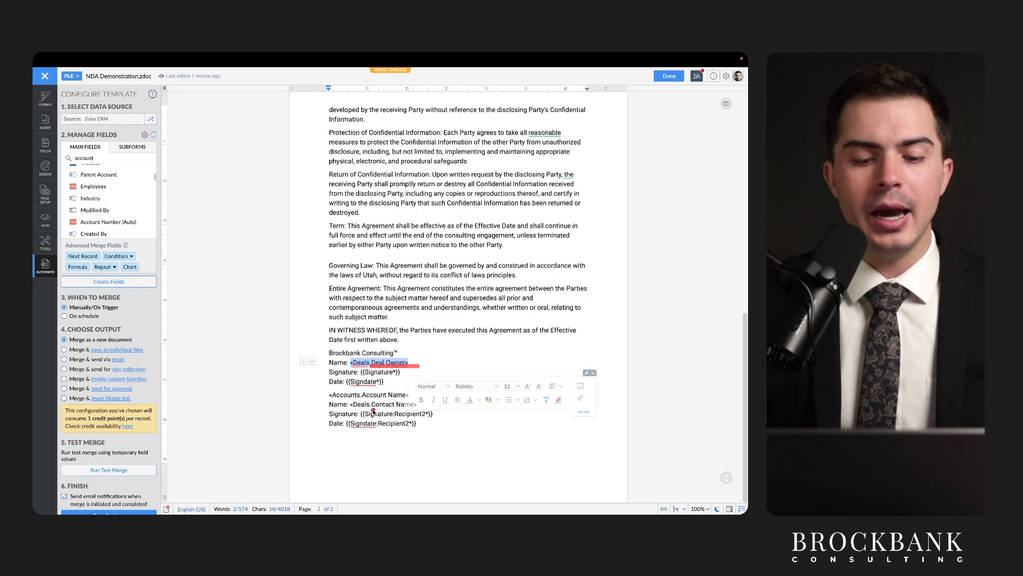
left_click(409, 352)
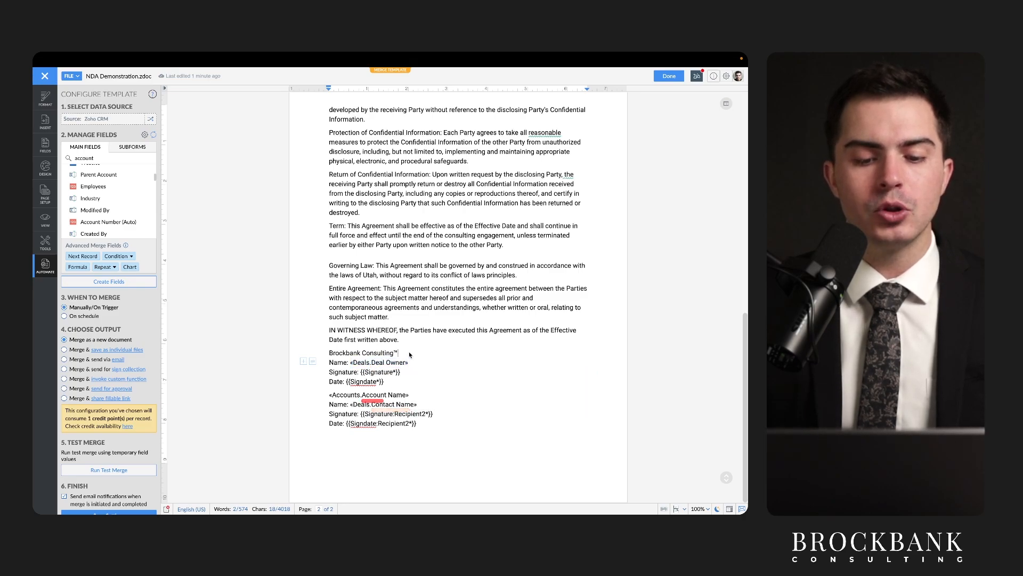
left_click_drag(409, 363, 349, 363)
scroll(116, 186, "up", 3)
Replace the selected field with the Deals Deal Owner merge field.
double_click(109, 158)
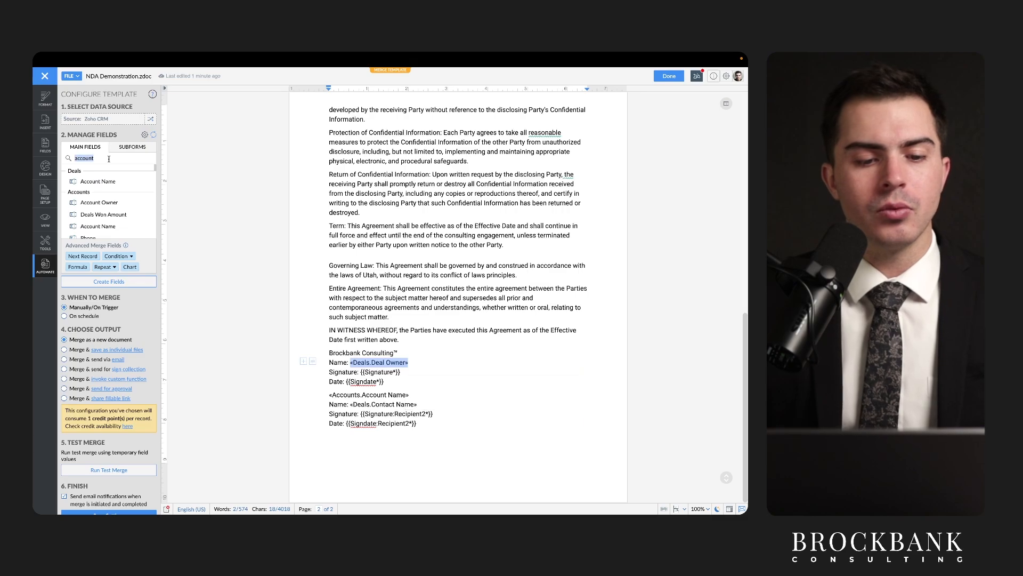
type("deal owner")
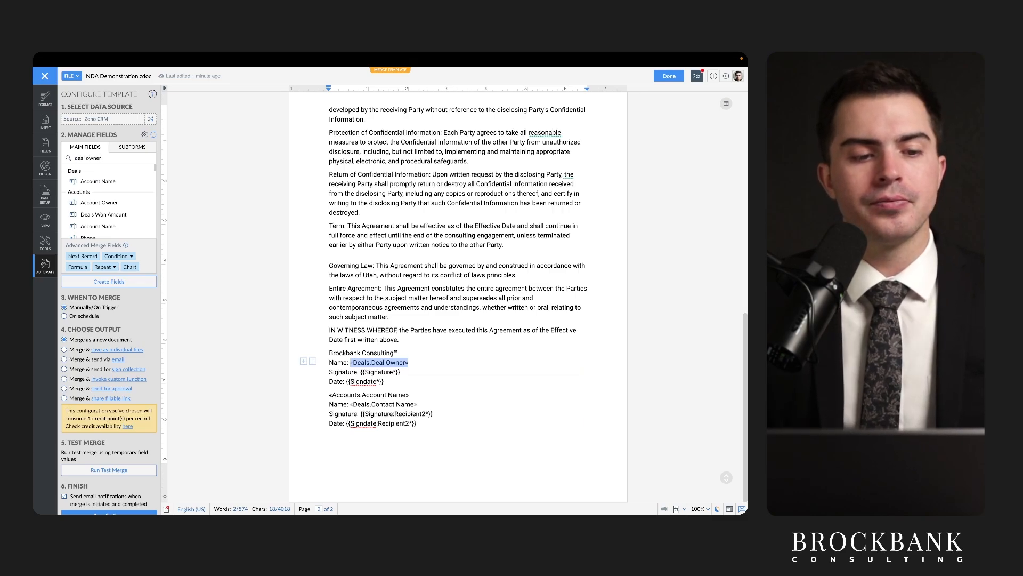
left_click(95, 181)
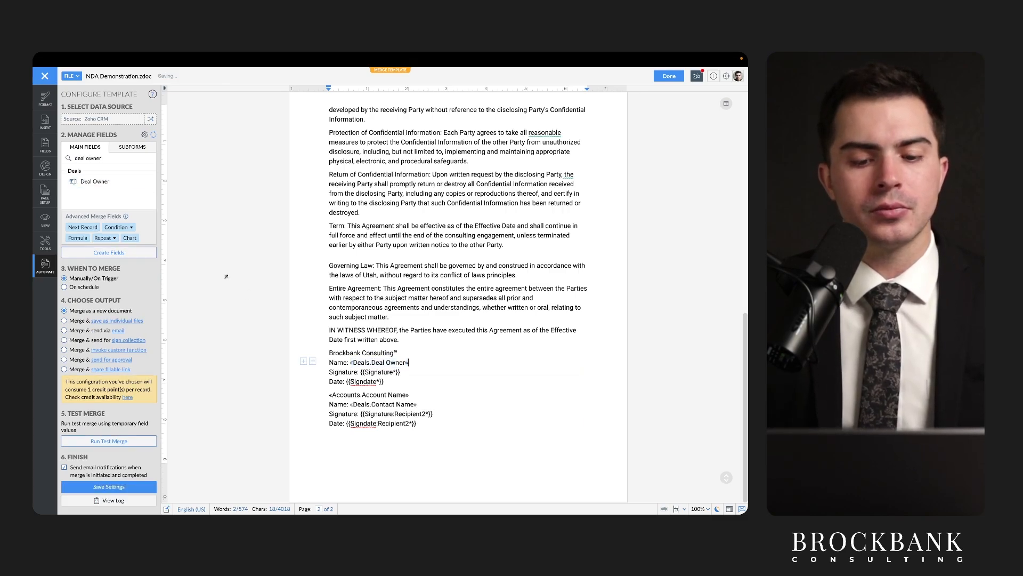
left_click(386, 363)
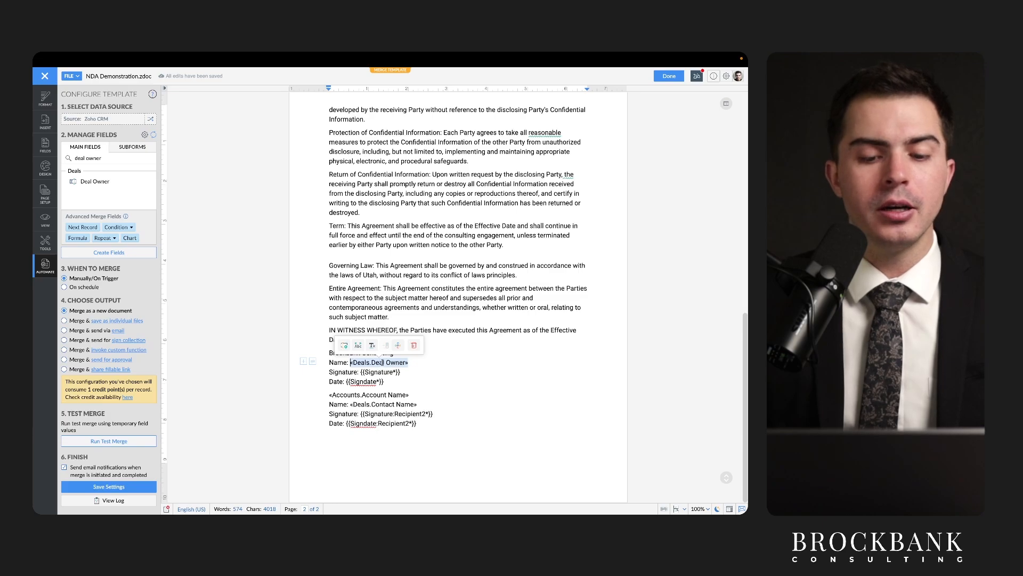
left_click(402, 393)
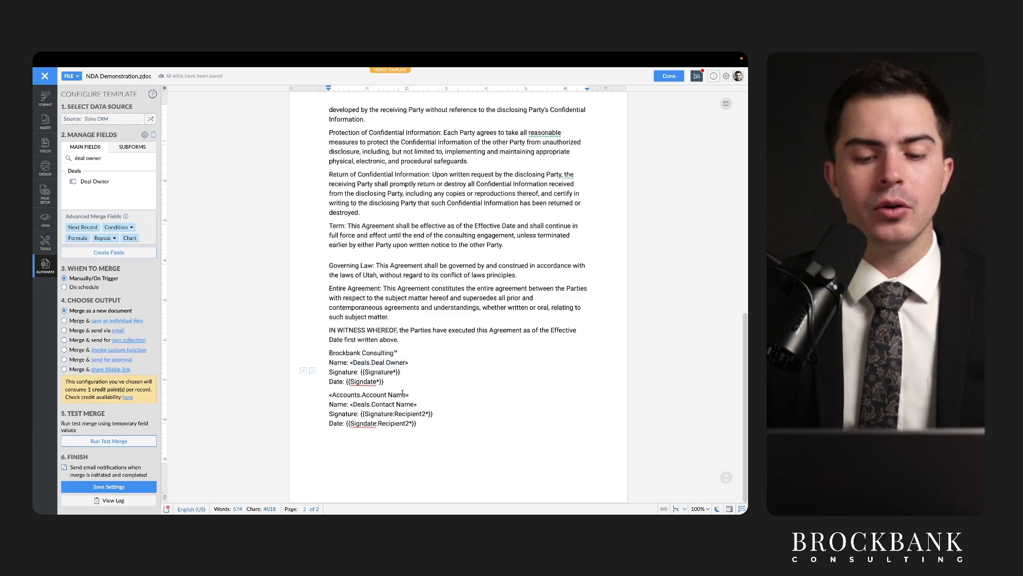
Swap «Accounts.Account Name» for «Deals.Account Name» and set it to font size 11.
triple_click(418, 400)
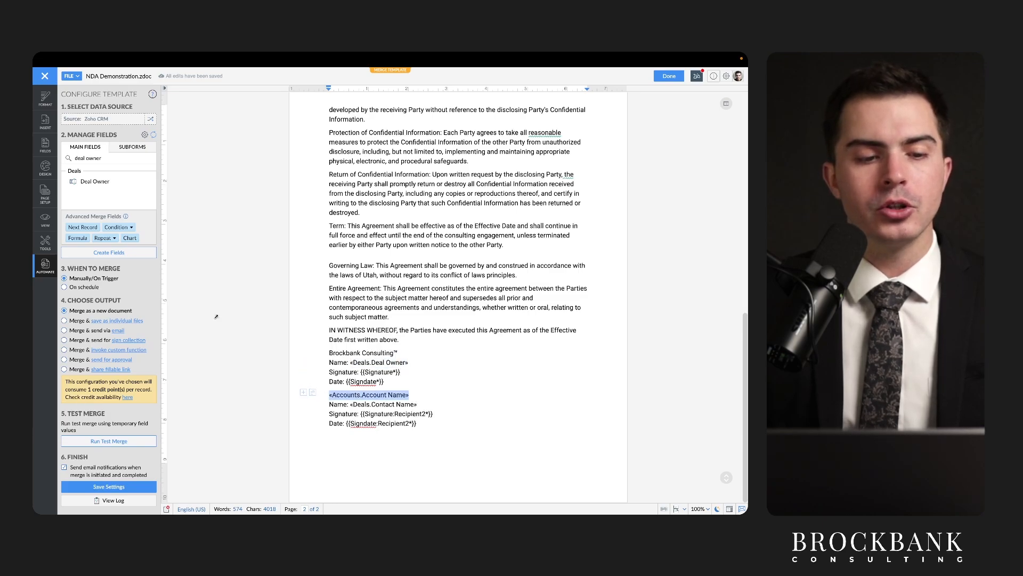
triple_click(98, 156)
type("account name")
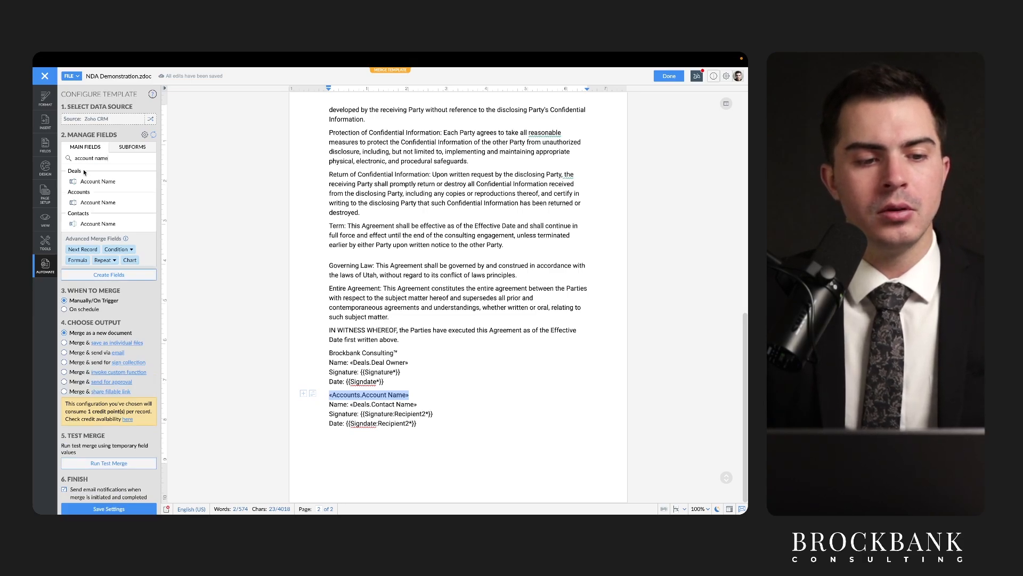
left_click(88, 182)
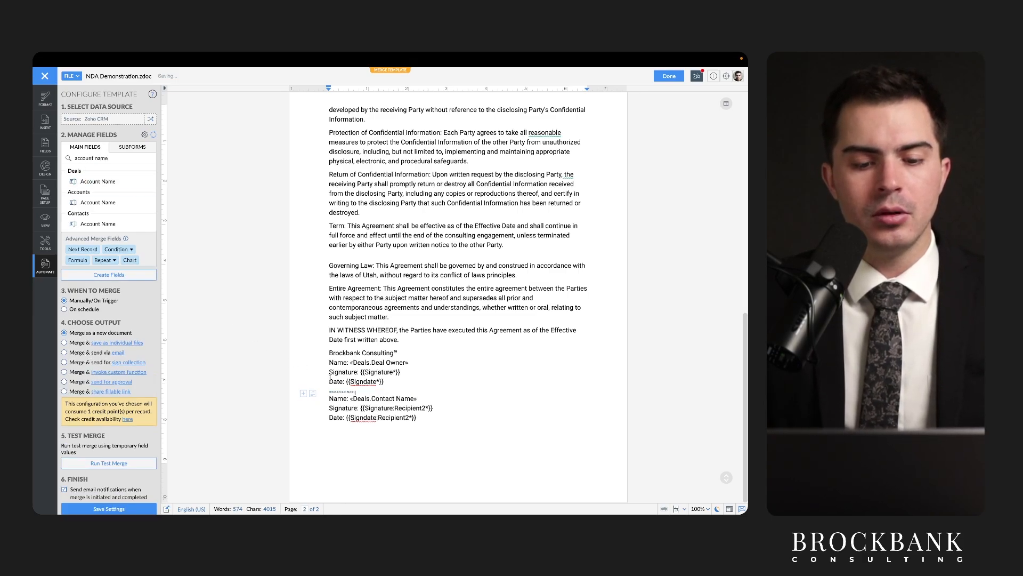
left_click_drag(360, 393, 330, 391)
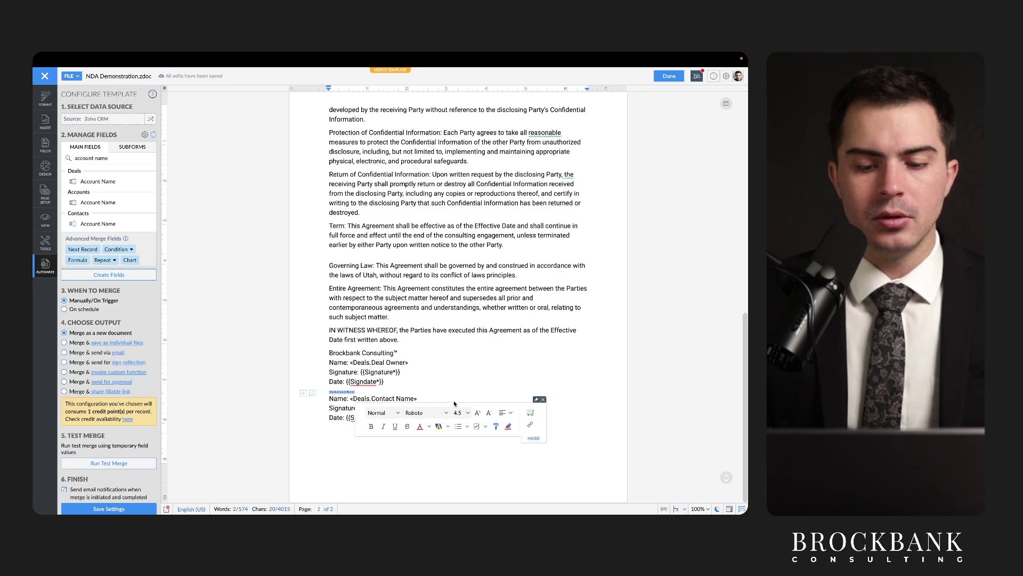
left_click(458, 413)
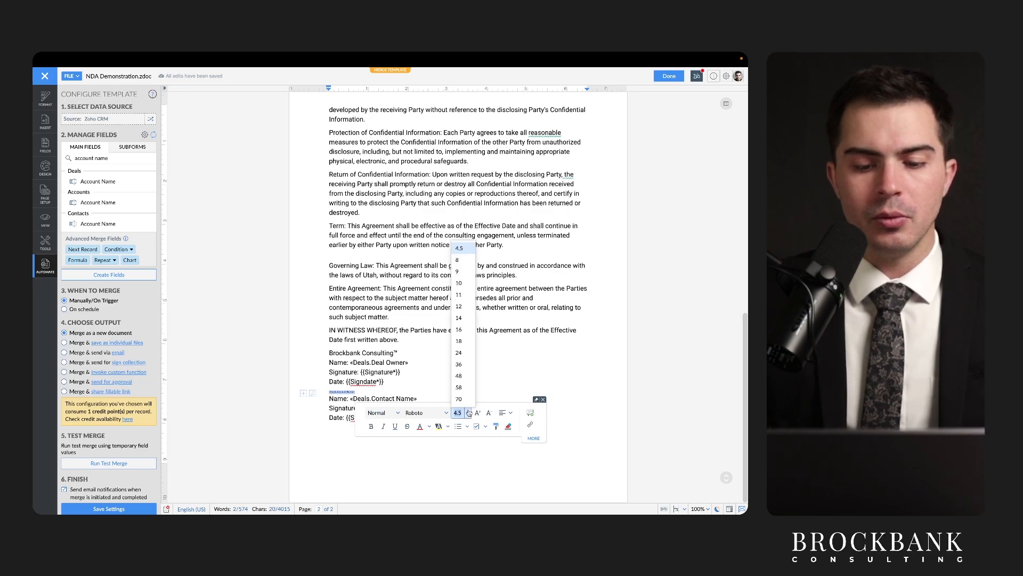
left_click(459, 295)
key("Up")
Reinsert «Deals.Contact Name» over the client's contact name field.
double_click(396, 405)
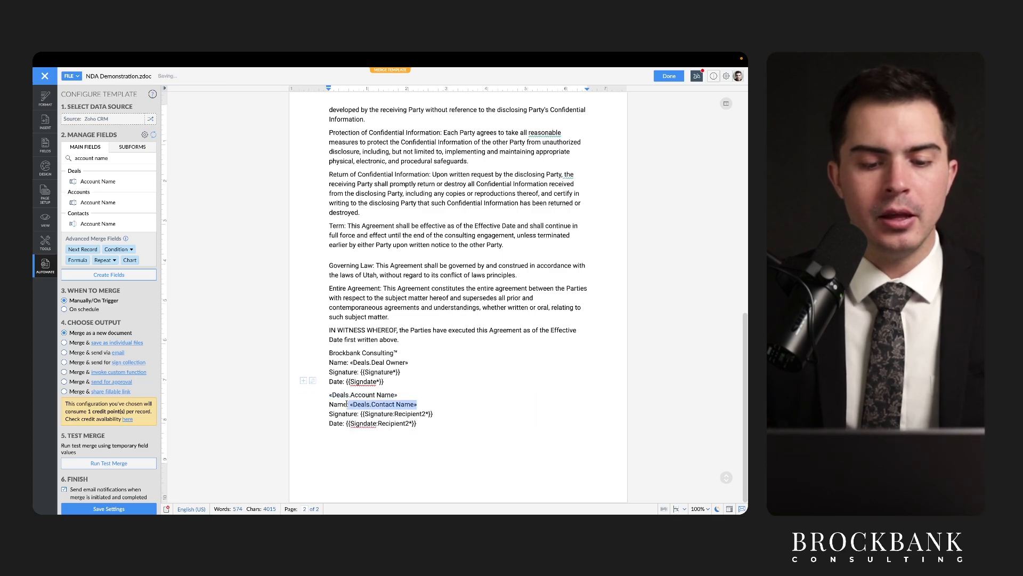
triple_click(98, 159)
type("contact")
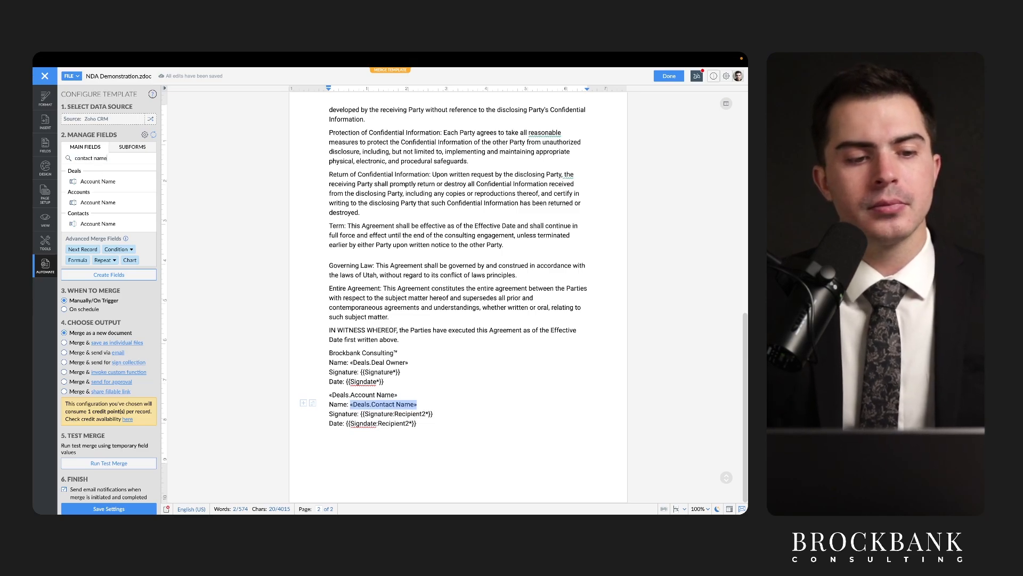
left_click(98, 181)
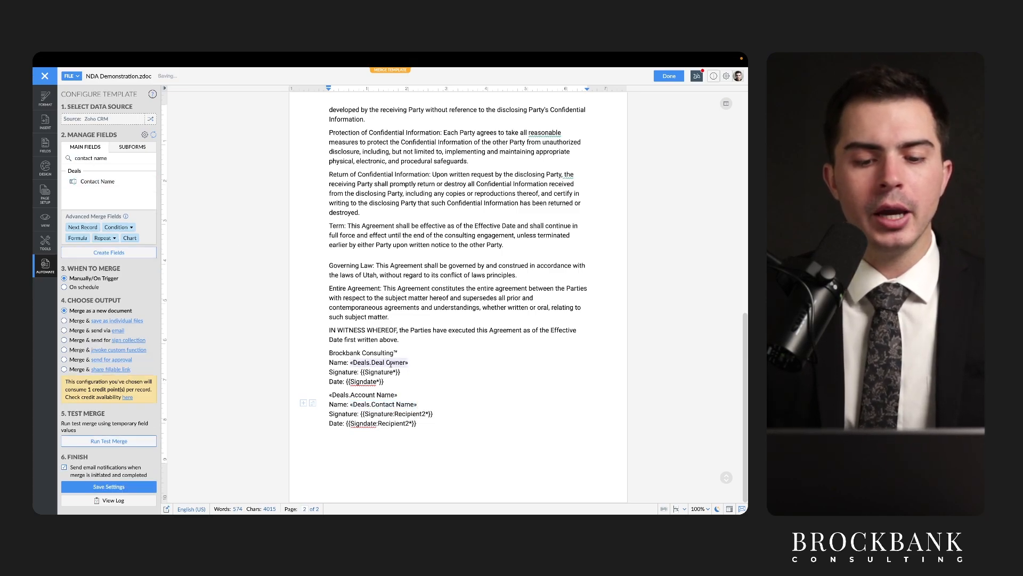
left_click(423, 425)
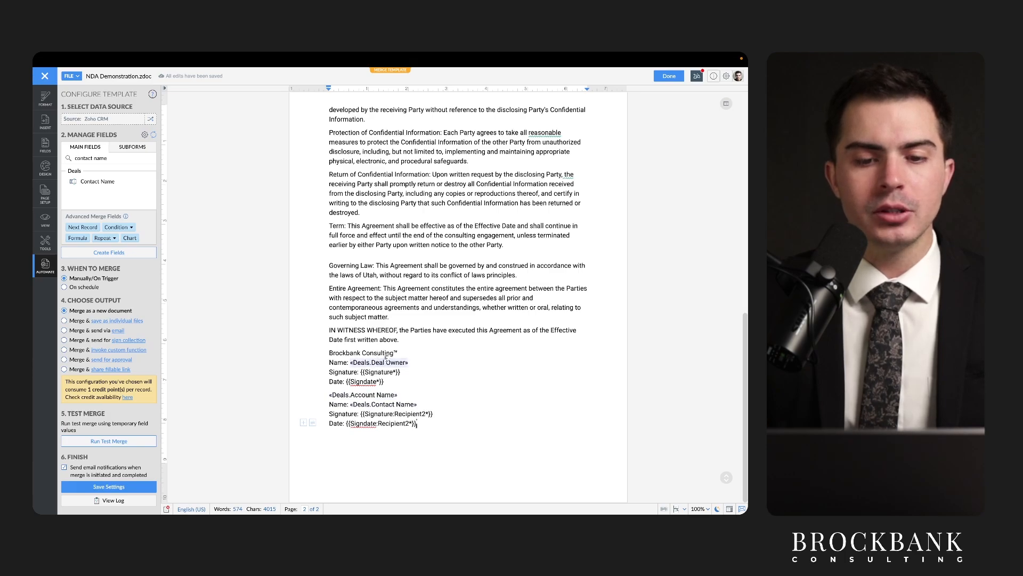
scroll(386, 357, "up", 15)
scroll(386, 362, "down", 15)
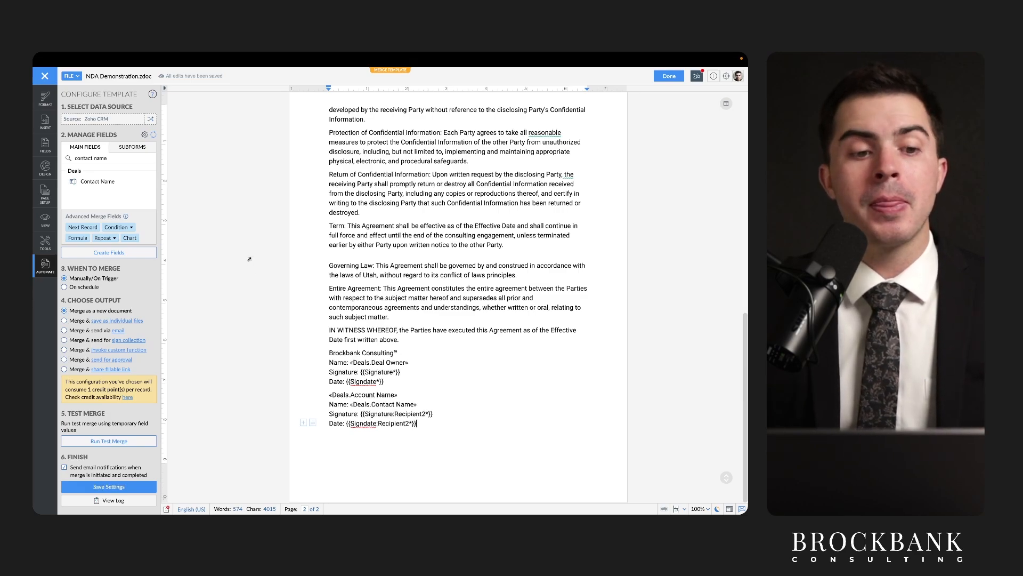
Show the SUBFORMS tab and point out the main fields and subforms sections.
left_click(133, 148)
left_click_drag(117, 153, 145, 153)
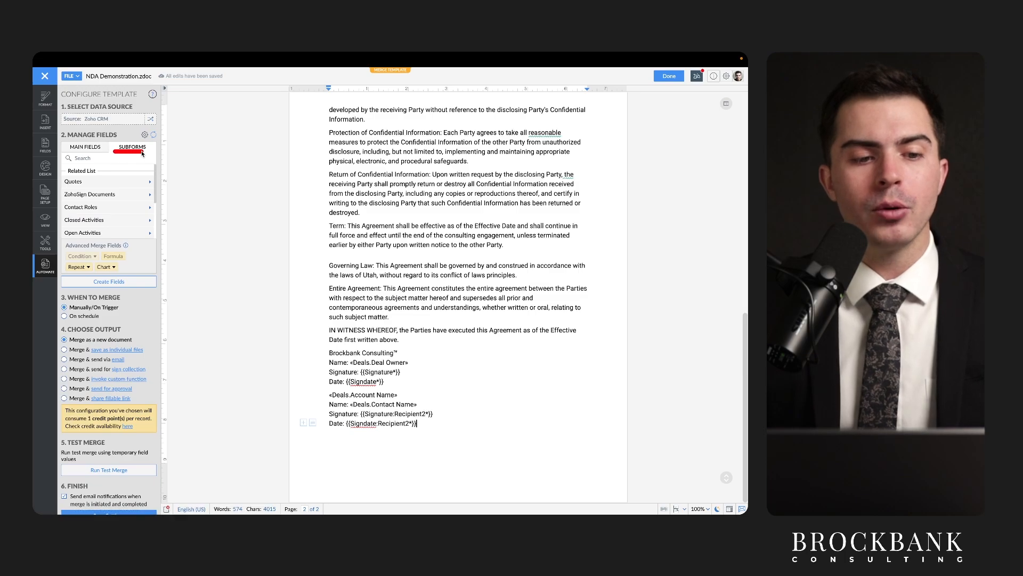
left_click_drag(67, 138, 104, 139)
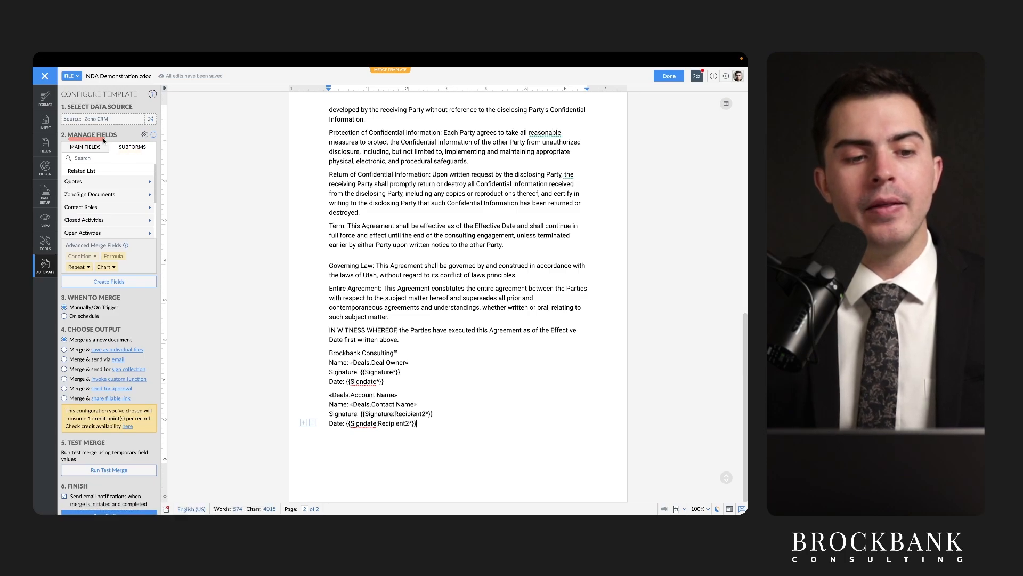
key("ctrl+s")
key("ctrl+s")
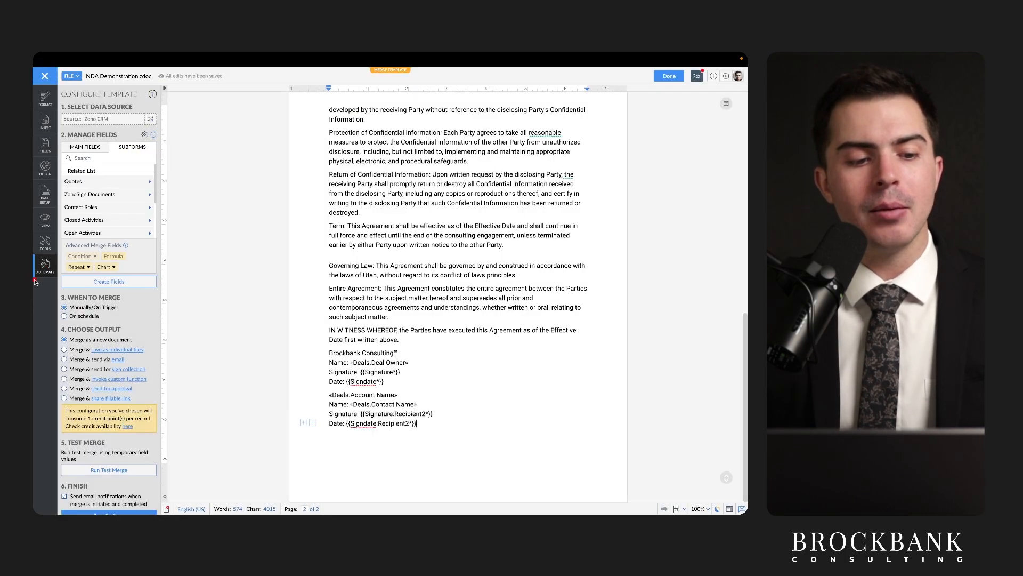
left_click_drag(68, 153, 96, 153)
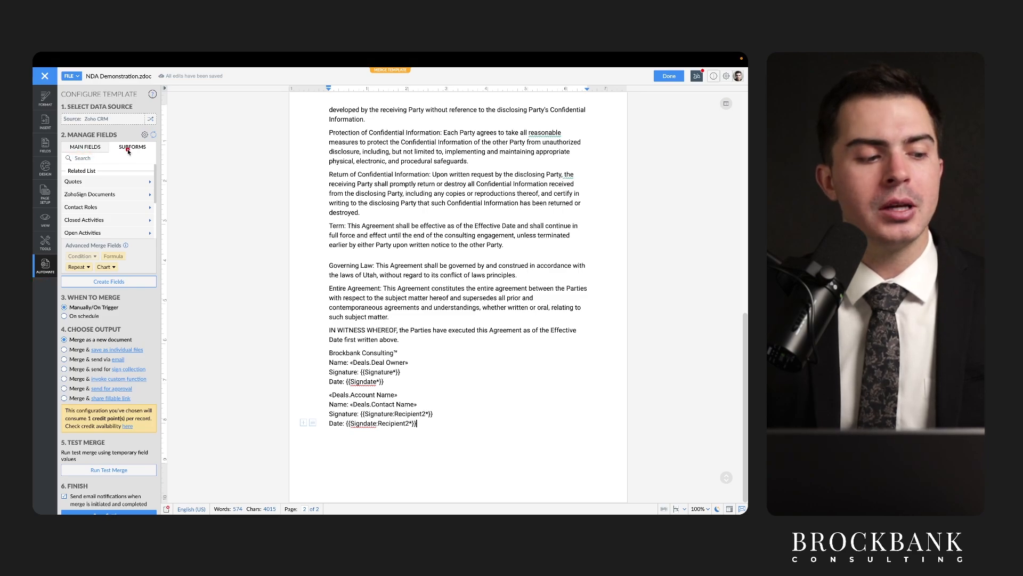
left_click_drag(118, 155, 154, 154)
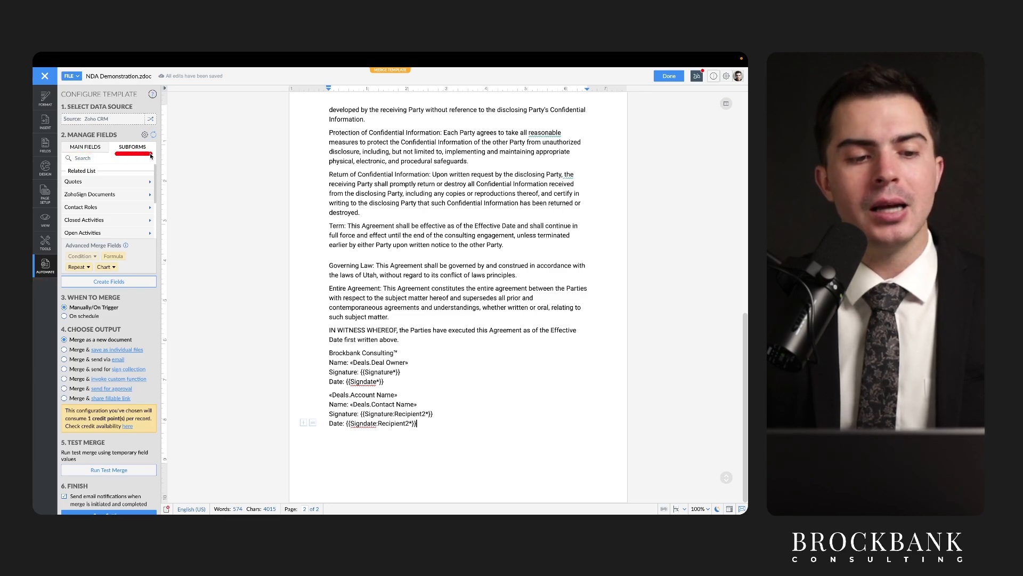
List the Quotes subform fields, then switch to the Casey's General Stores deal in CRM.
left_click(149, 182)
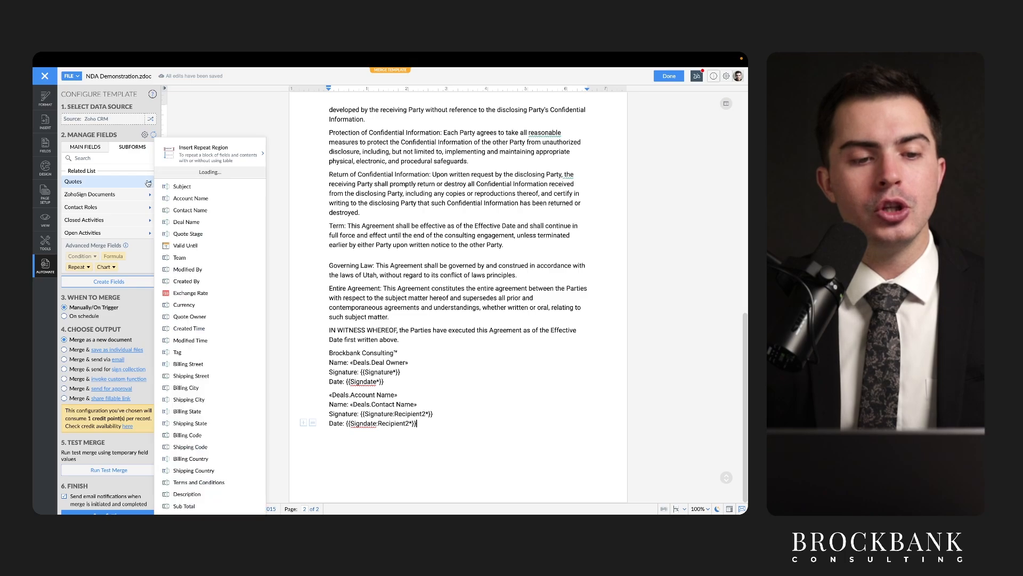
left_click_drag(66, 177, 93, 177)
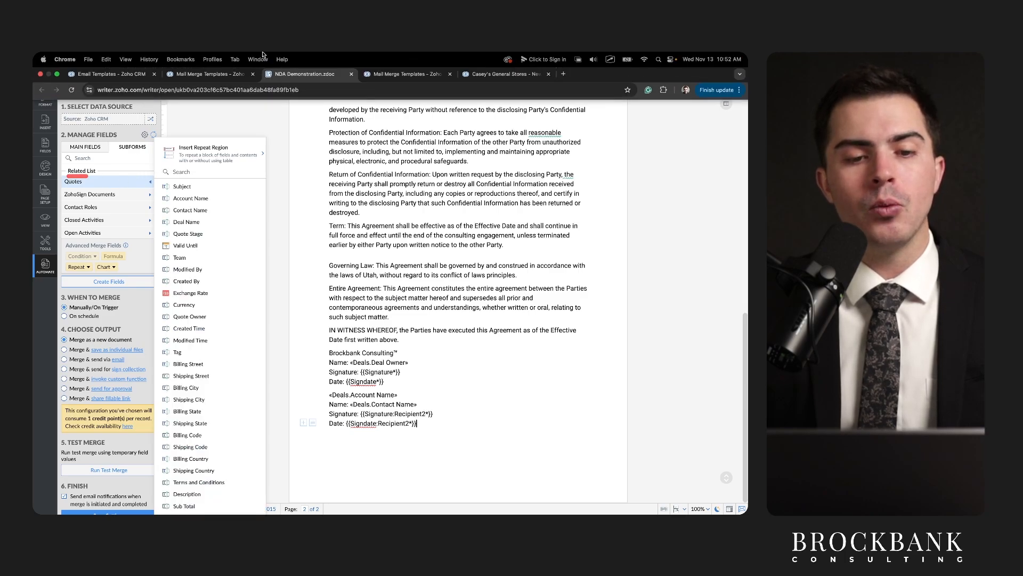
left_click(511, 75)
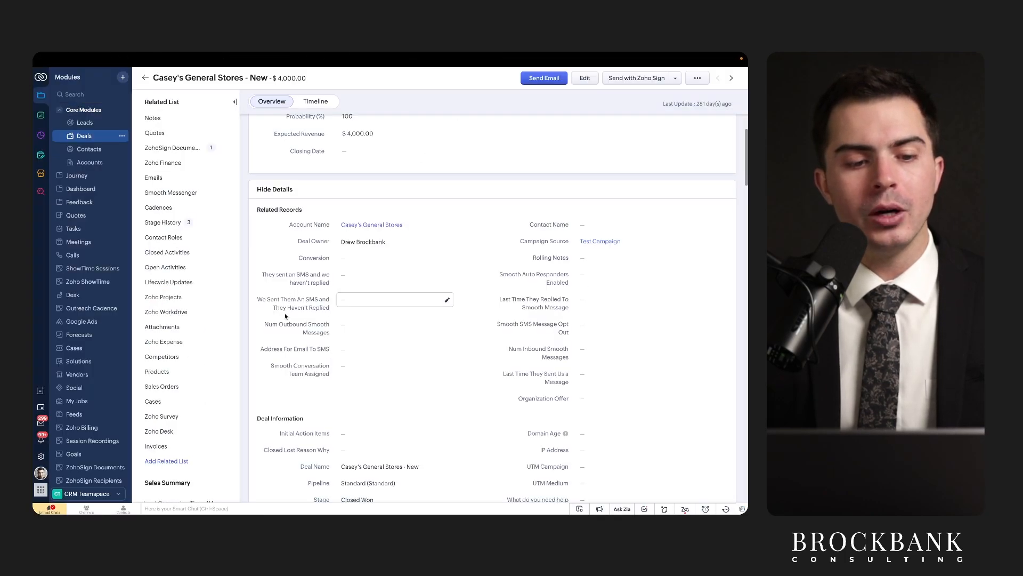
Point out the deal's related lists while glancing at the templates list and NDA document.
mouse_move(141, 107)
left_mouse_down()
mouse_move(204, 107)
mouse_move(180, 122)
mouse_move(186, 429)
mouse_move(198, 353)
left_mouse_up()
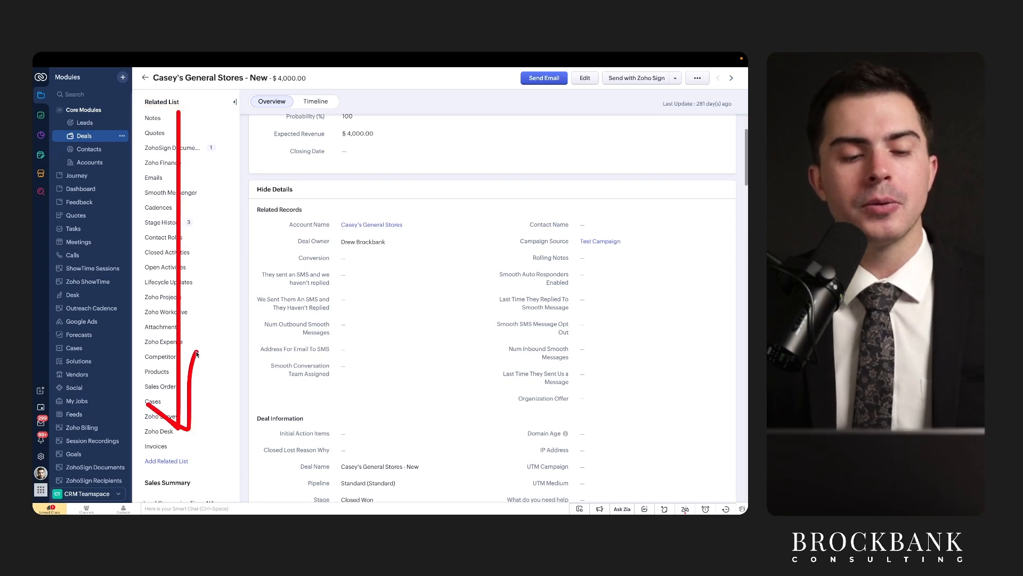
left_click(182, 76)
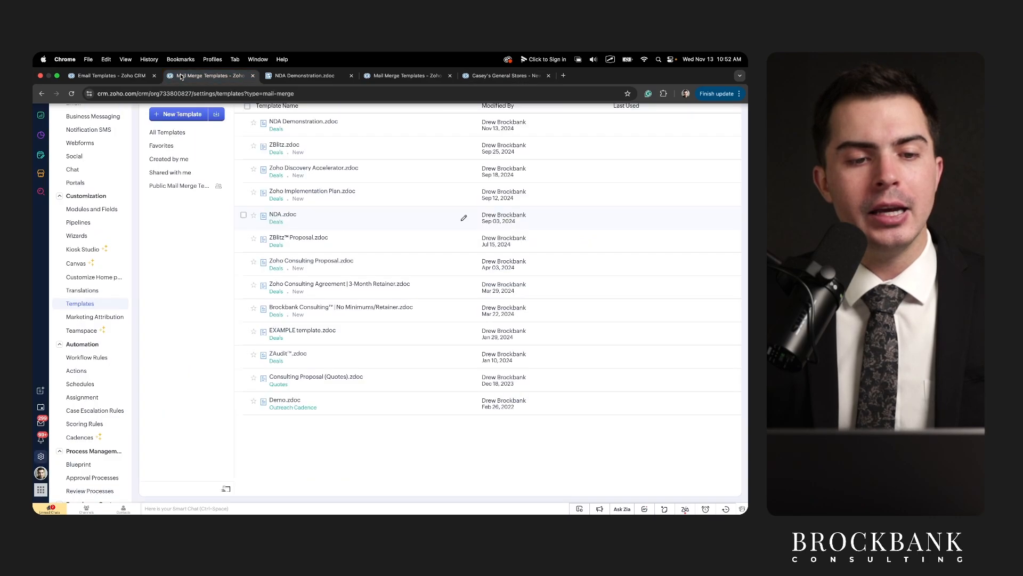
left_click(303, 75)
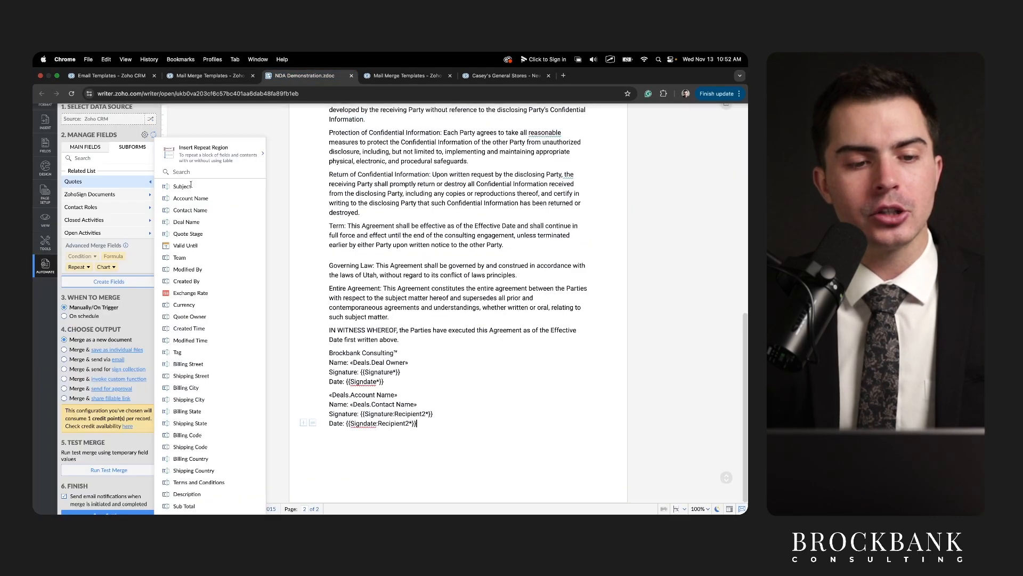
left_click_drag(64, 187, 80, 188)
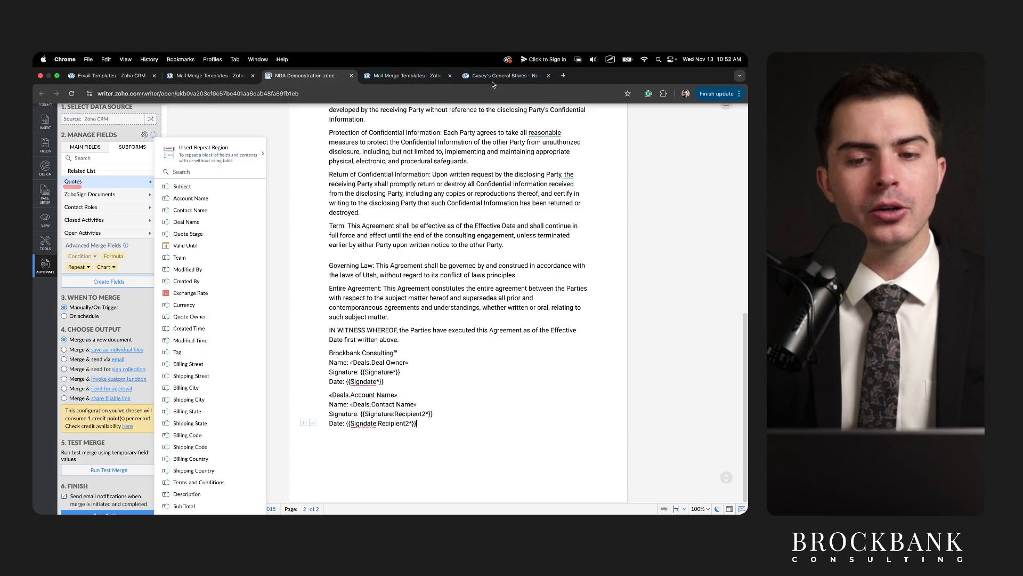
Jump to the deal's empty Quotes section, then return to the NDA Demonstration template.
left_click(506, 76)
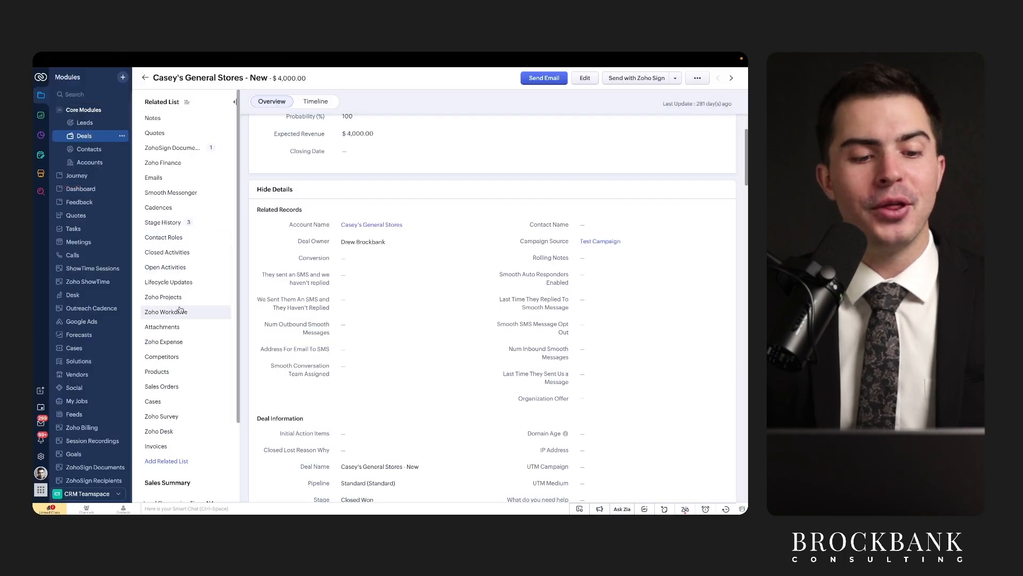
scroll(160, 298, "down", 2)
scroll(159, 298, "up", 2)
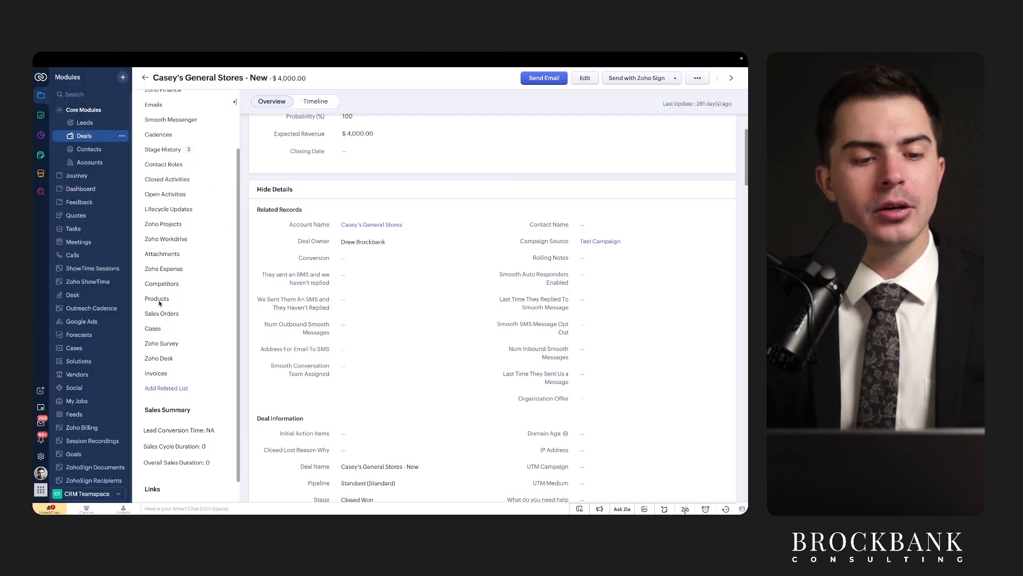
left_click_drag(150, 142, 166, 141)
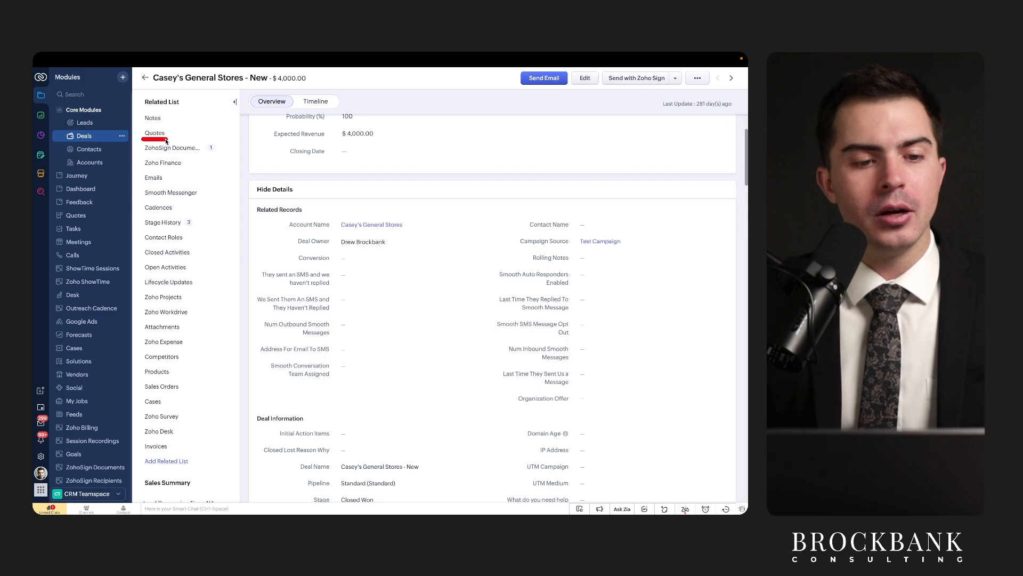
left_click(158, 133)
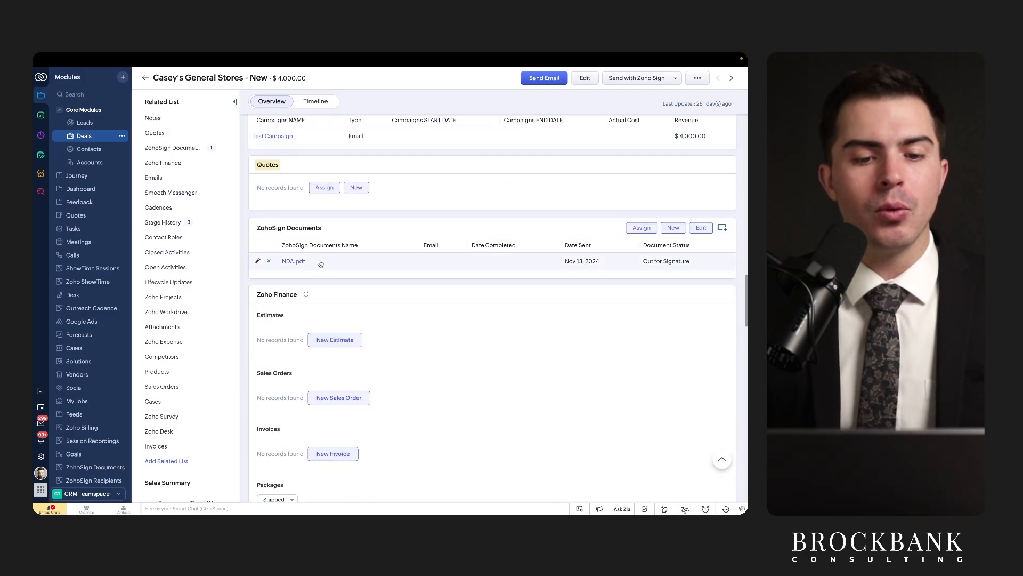
scroll(321, 263, "up", 1)
left_click_drag(253, 187, 300, 188)
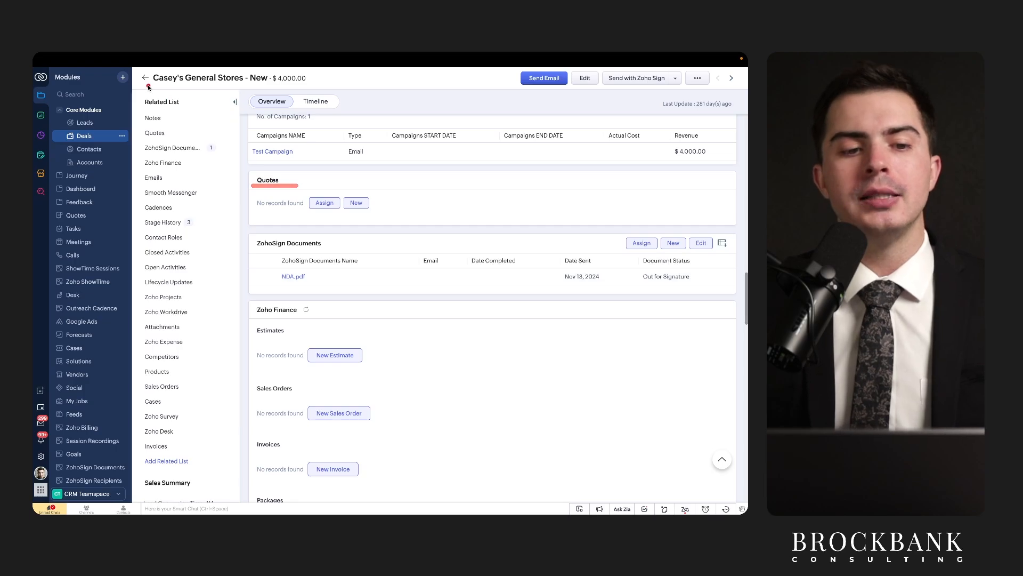
left_click_drag(147, 84, 261, 84)
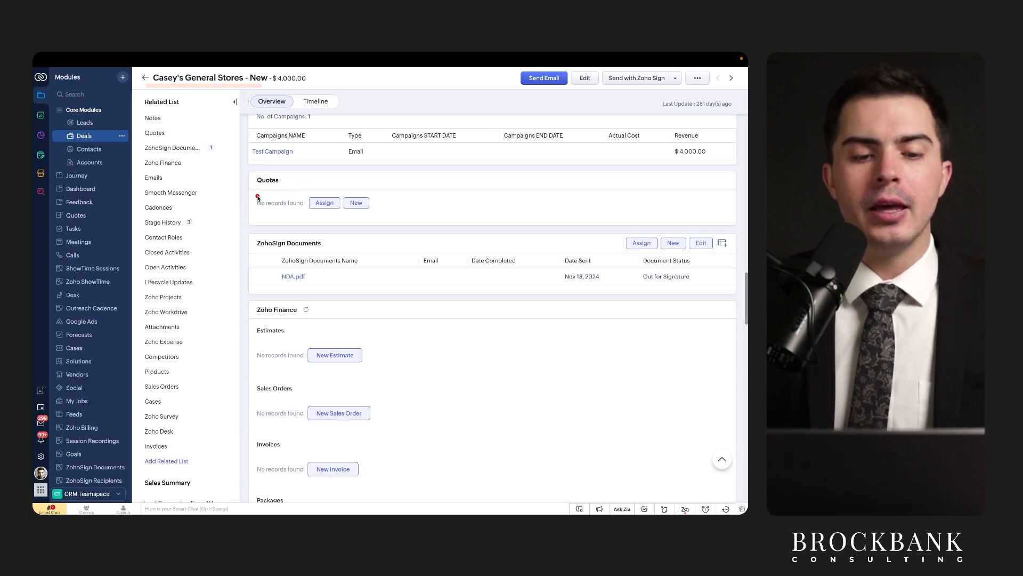
mouse_move(256, 196)
left_mouse_down()
mouse_move(291, 196)
mouse_move(299, 209)
left_mouse_up()
mouse_move(251, 57)
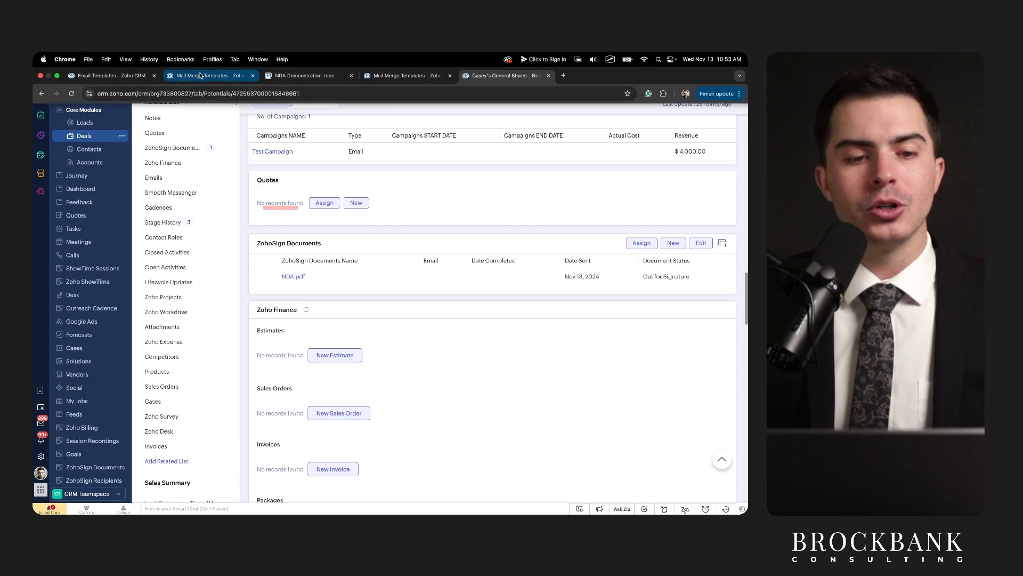
left_click(277, 77)
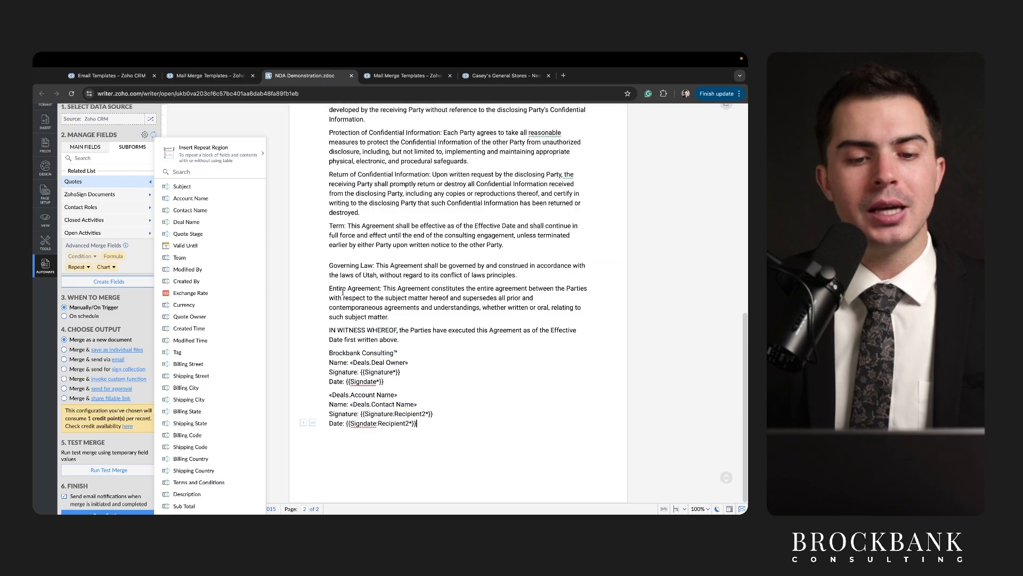
left_click(107, 182)
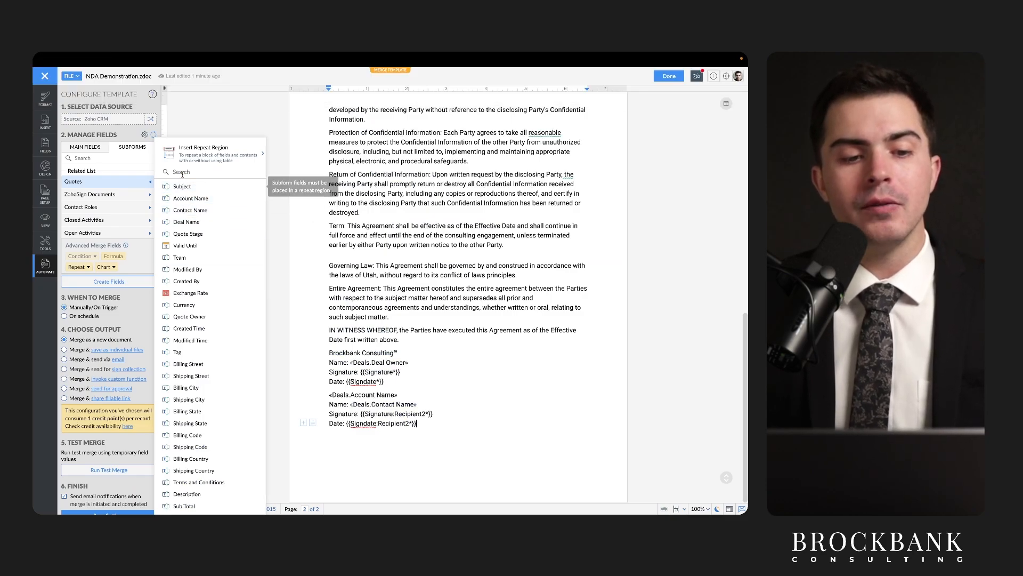
left_click_drag(179, 155, 219, 155)
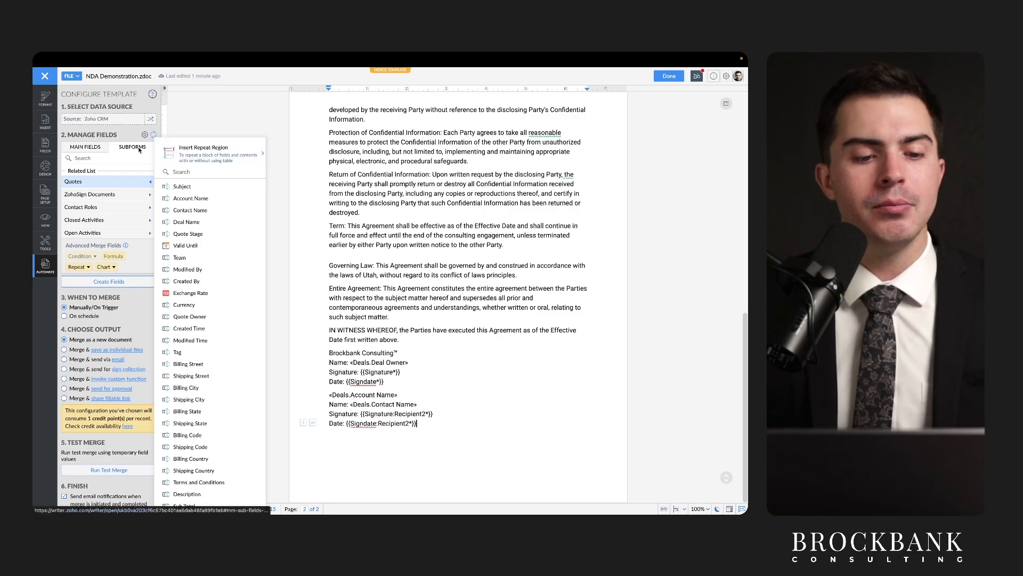
left_click(125, 151)
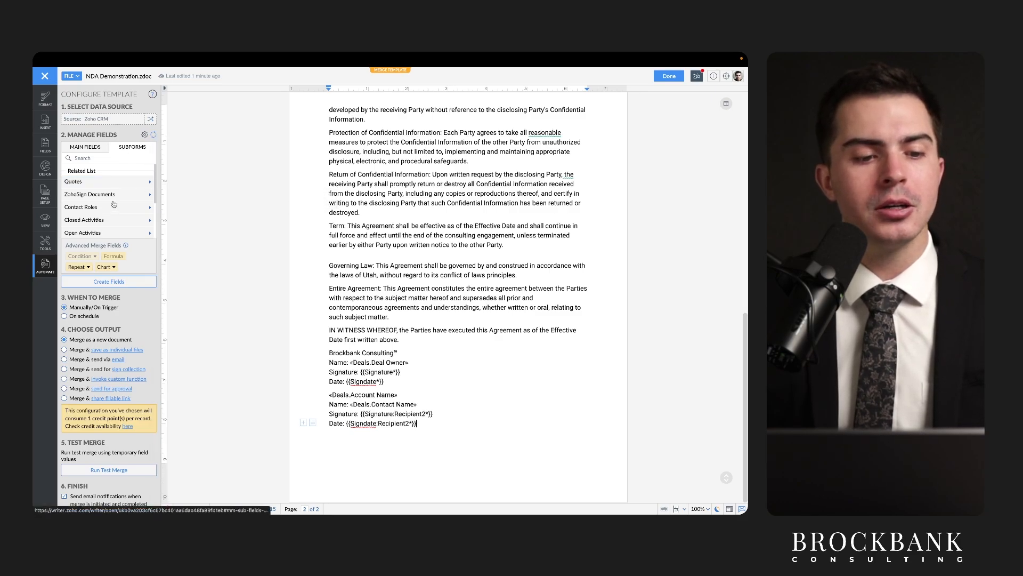
scroll(114, 204, "down", 3)
scroll(113, 204, "up", 4)
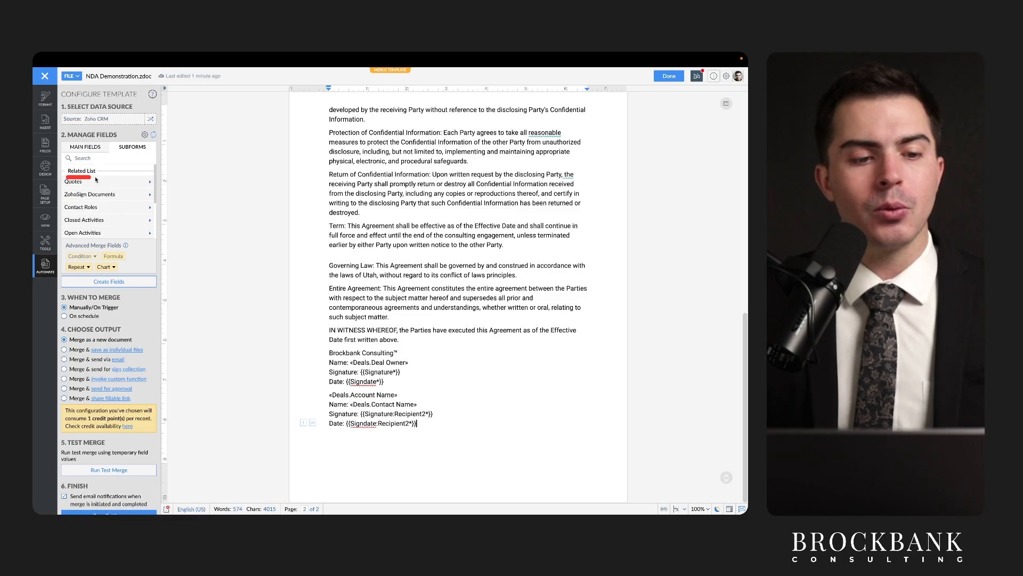
scroll(116, 232, "down", 3)
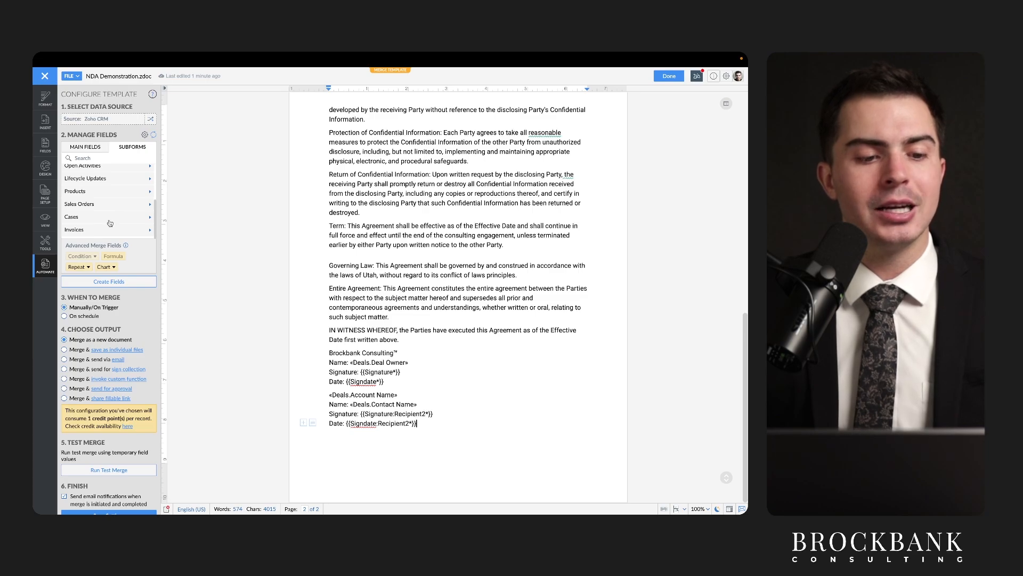
mouse_move(71, 249)
left_mouse_down()
mouse_move(121, 250)
mouse_move(77, 261)
mouse_move(112, 260)
left_mouse_up()
left_click_drag(100, 267, 101, 267)
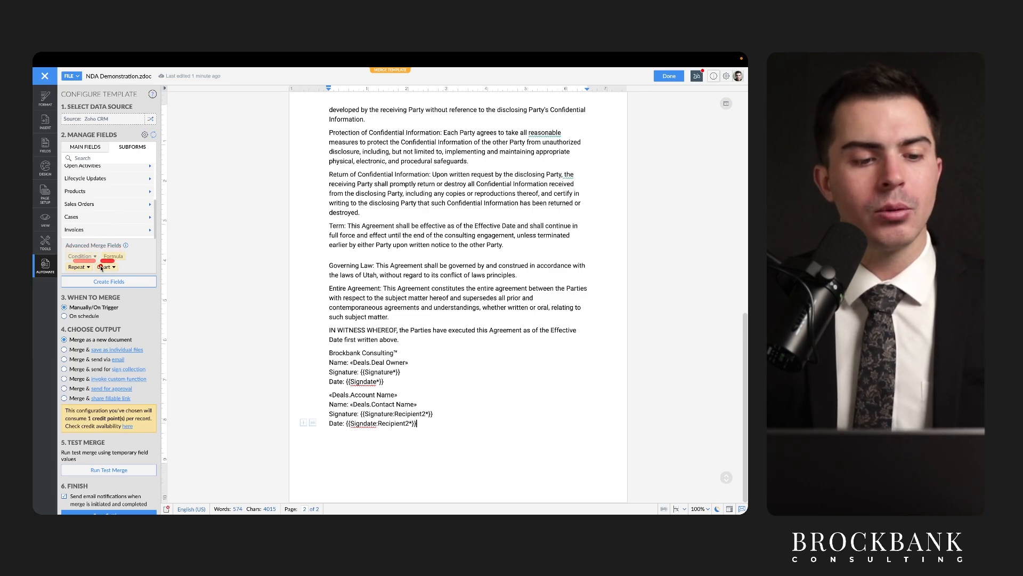
left_click(79, 267)
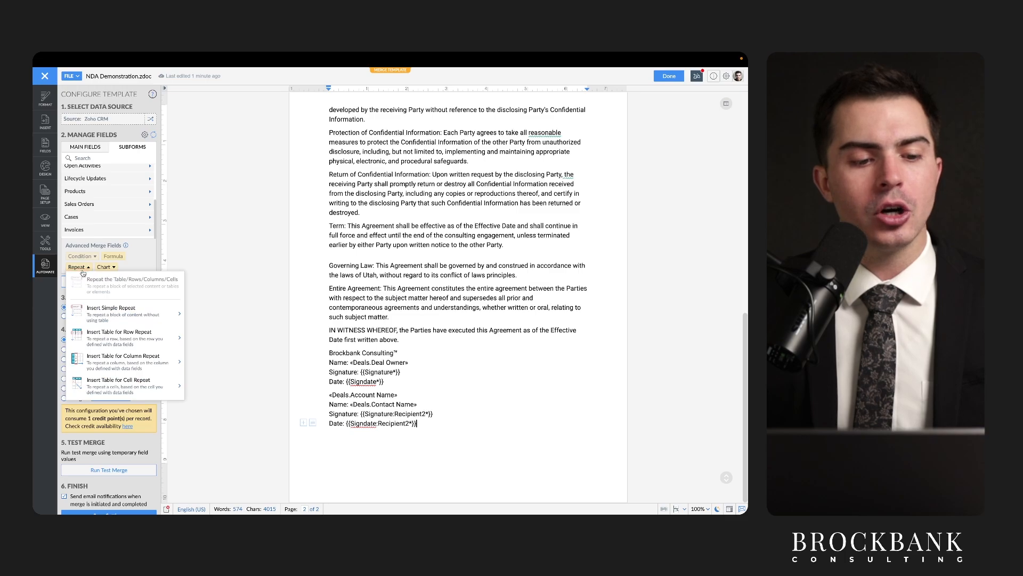
left_click(83, 271)
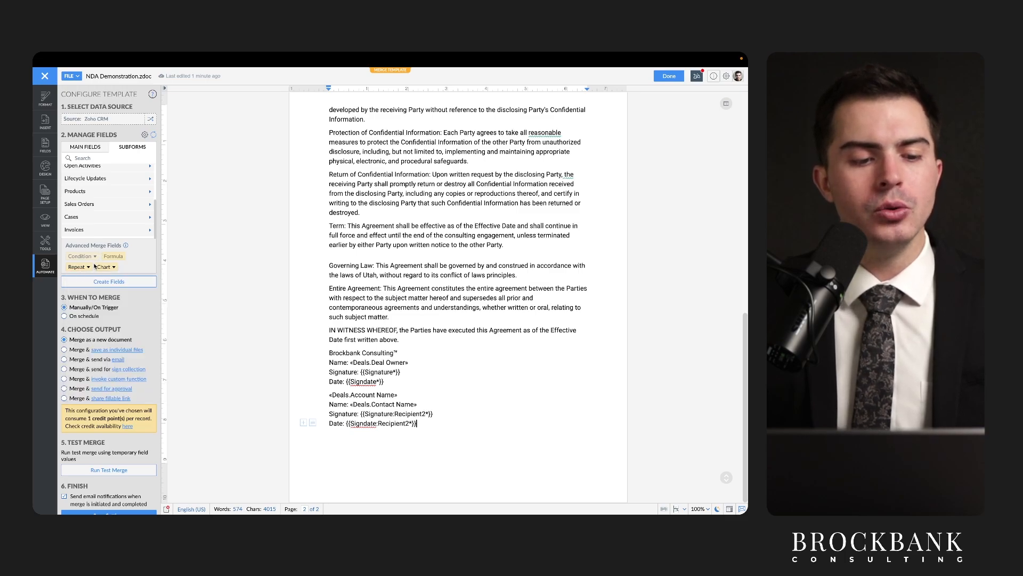
scroll(93, 274, "down", 1)
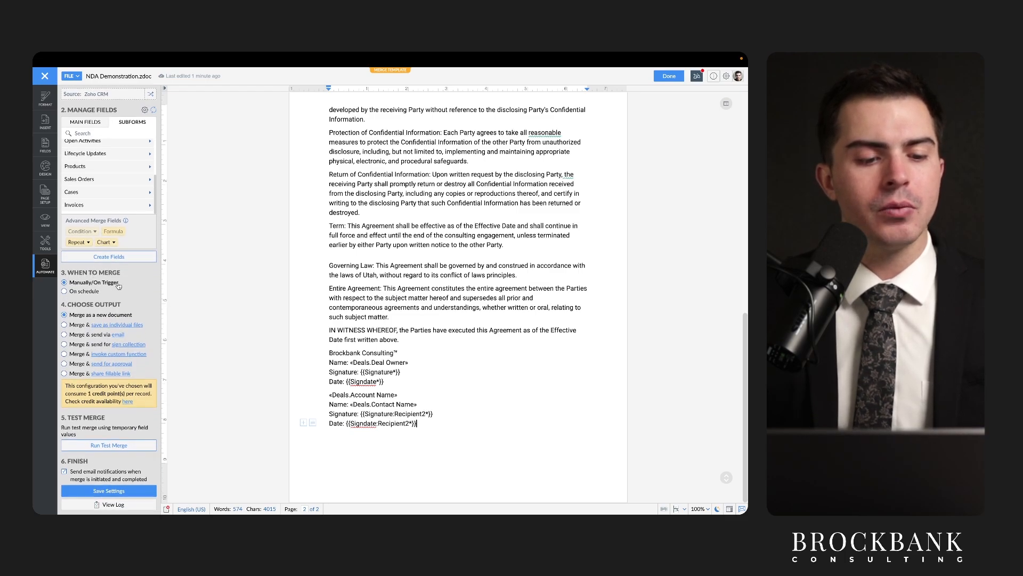
Switch Manage Fields to Deals main fields and examine the {{Signature*}} tag.
scroll(118, 287, "up", 1)
left_click(88, 150)
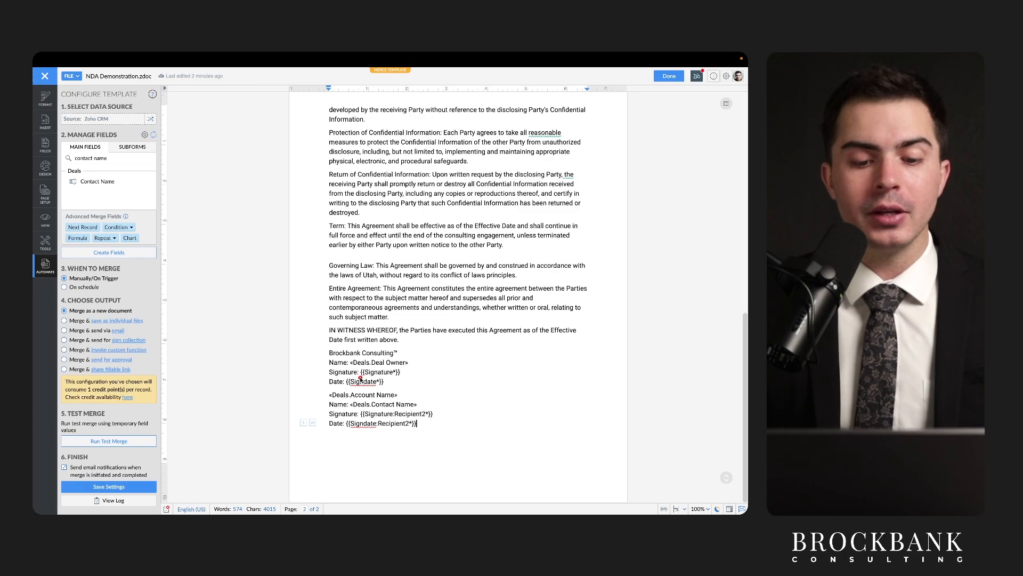
mouse_move(361, 378)
left_mouse_down()
mouse_move(397, 380)
mouse_move(360, 373)
left_mouse_up()
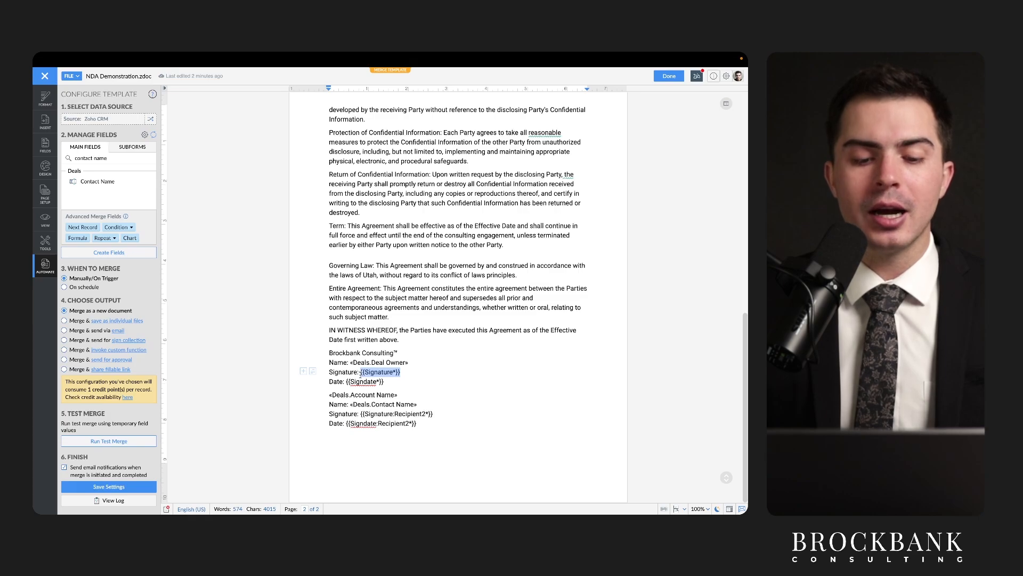
left_click(365, 375)
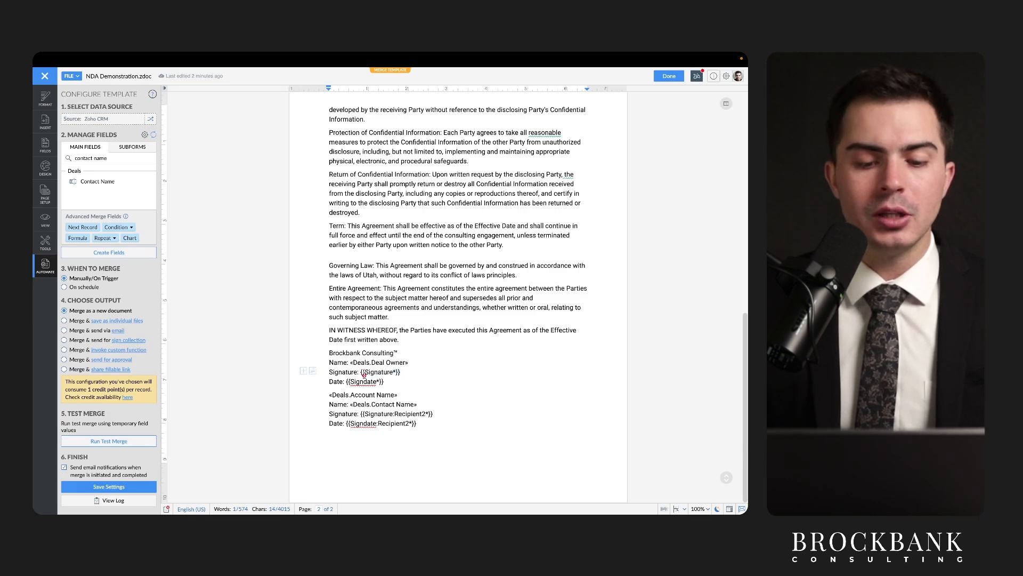
mouse_move(365, 377)
left_mouse_down()
mouse_move(397, 372)
mouse_move(370, 385)
left_mouse_up()
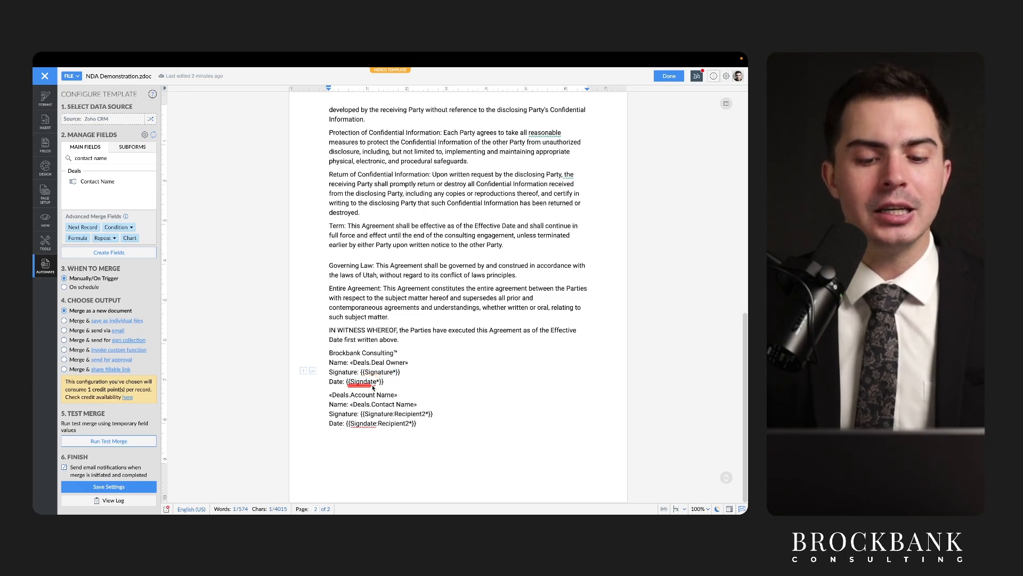
left_click(384, 355)
scroll(384, 354, "up", 10)
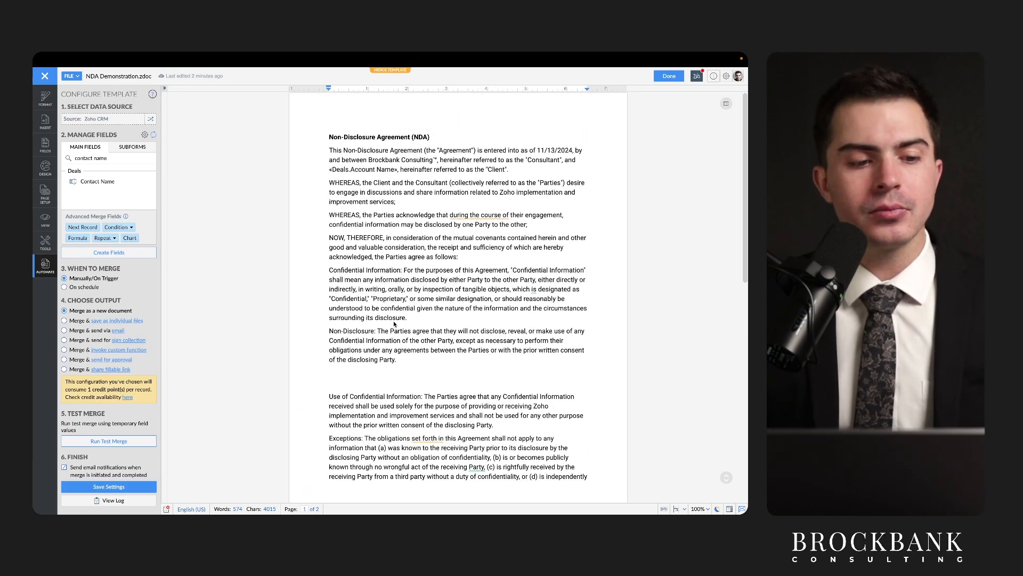
Browse the Format, Insert, merge fields, Design and Page Setup panels, then return to Automate.
left_click(47, 105)
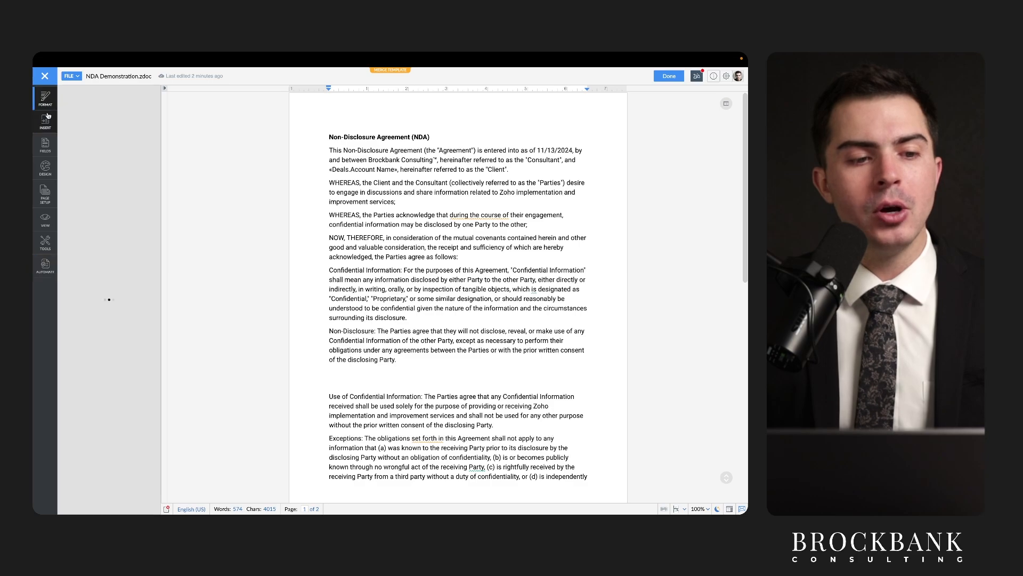
left_click(45, 120)
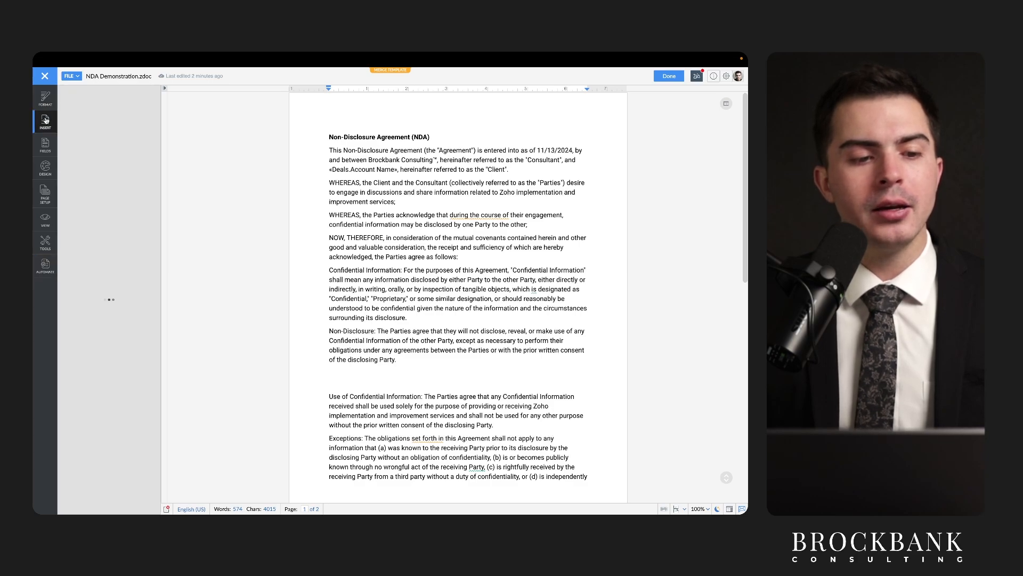
left_click(46, 142)
left_click(45, 168)
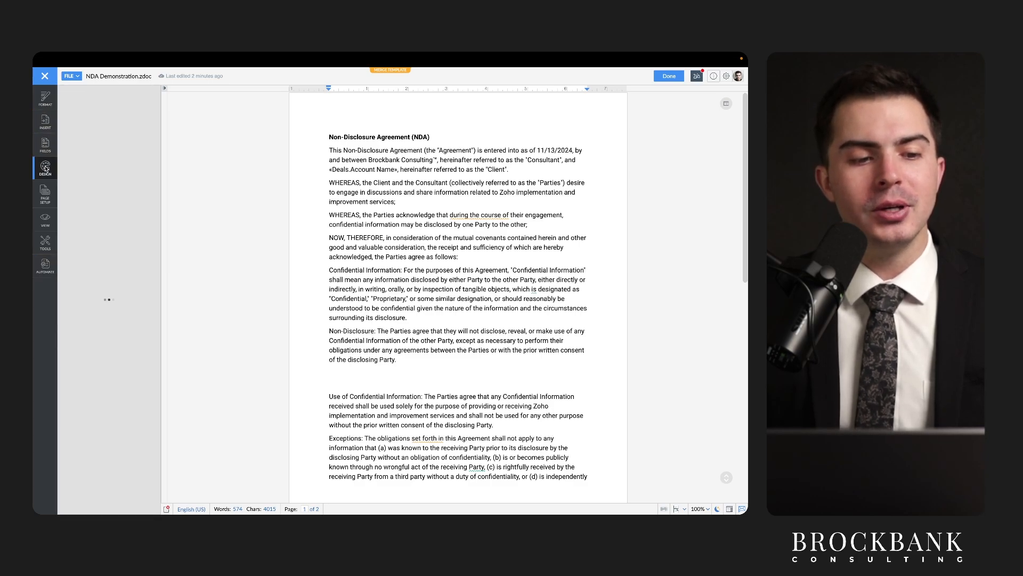
left_click(47, 201)
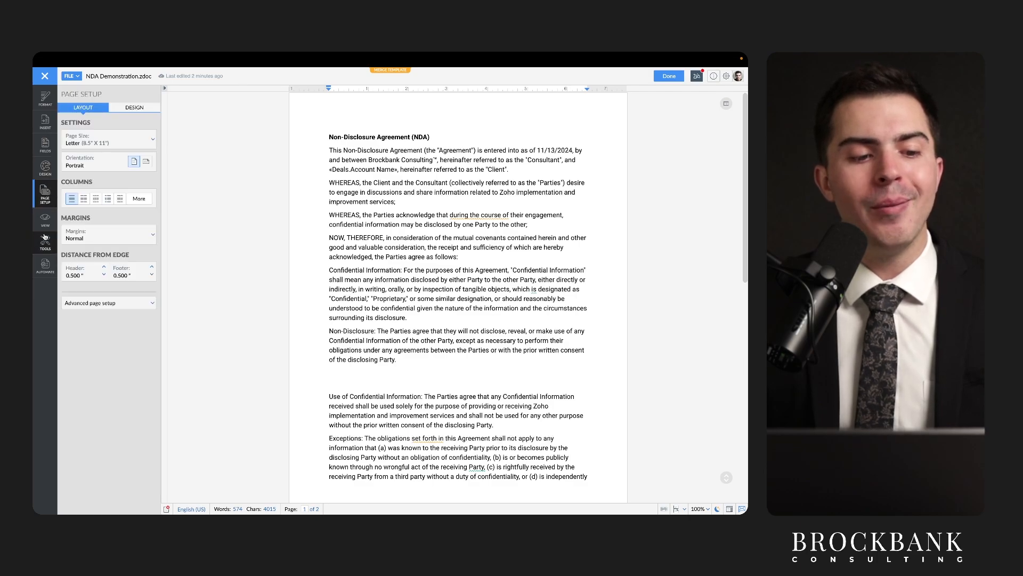
left_click(45, 268)
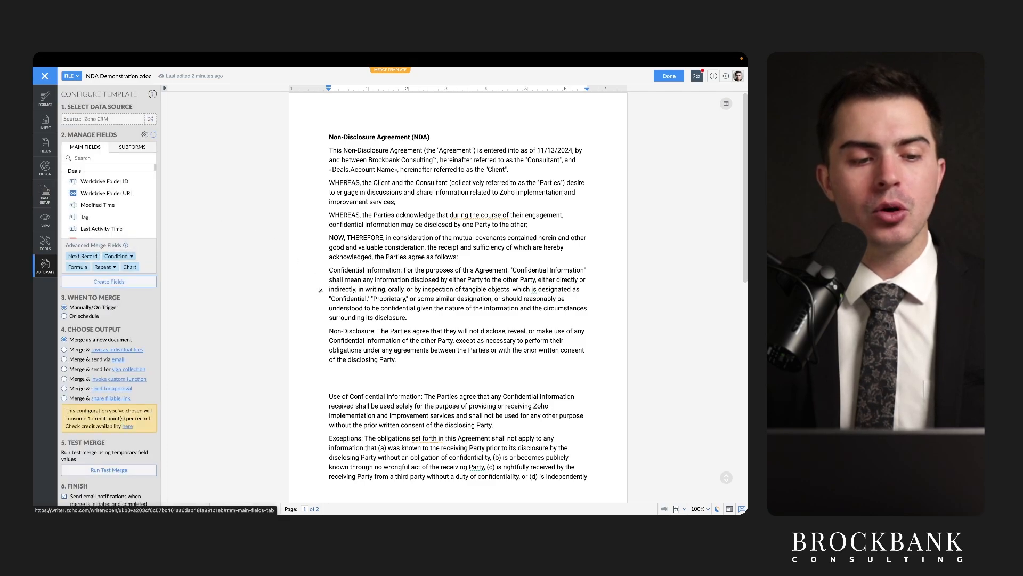
Finish the merge template with Done and close the Writer tab.
scroll(338, 335, "down", 7)
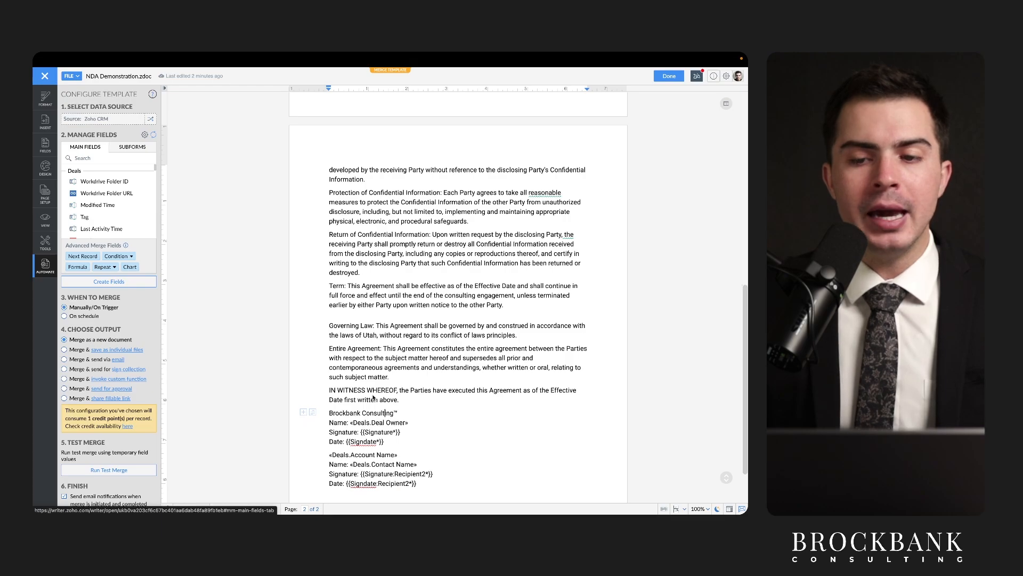
left_click(668, 78)
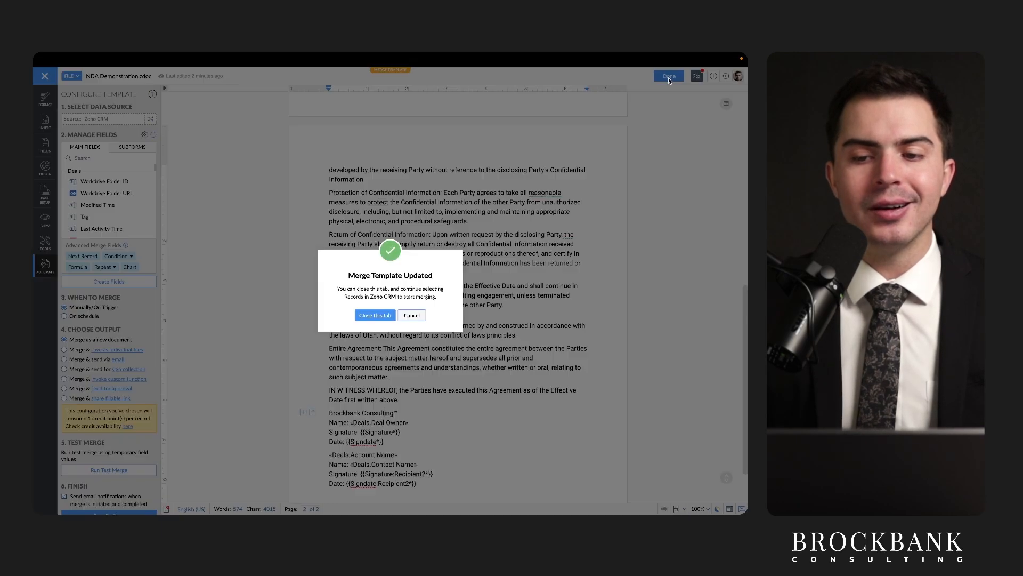
left_click(375, 316)
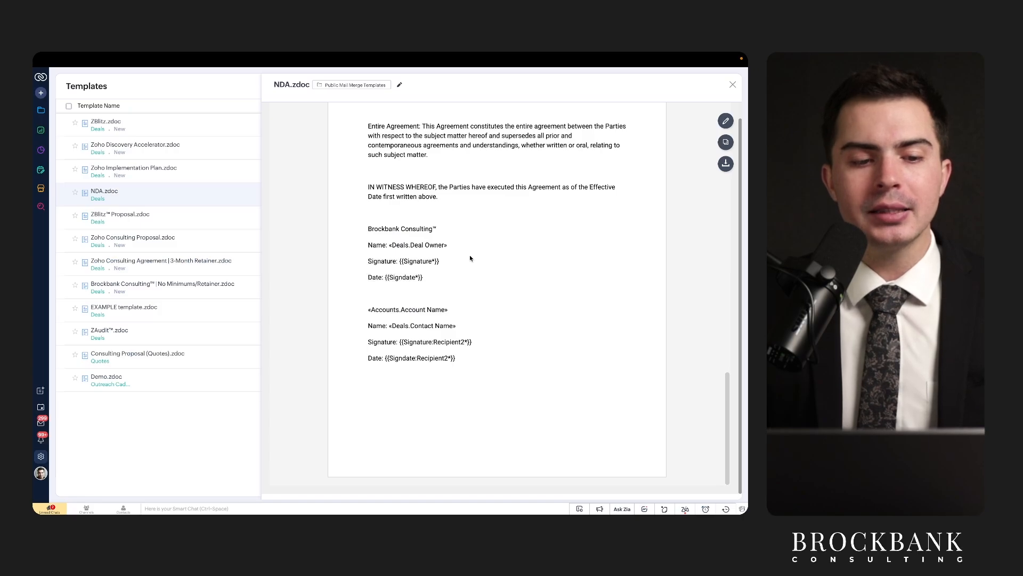
scroll(469, 254, "up", 15)
scroll(469, 255, "up", 3)
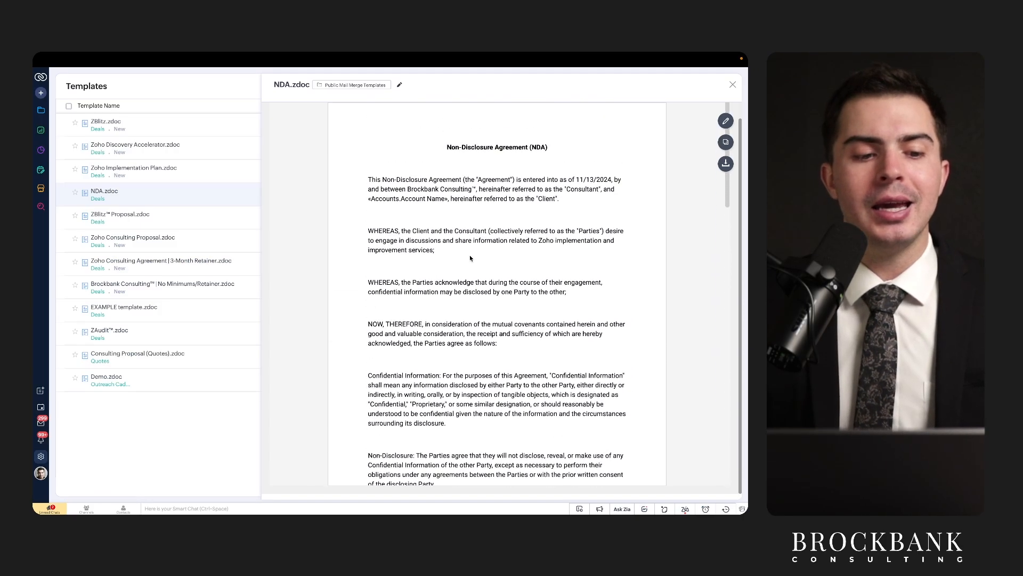
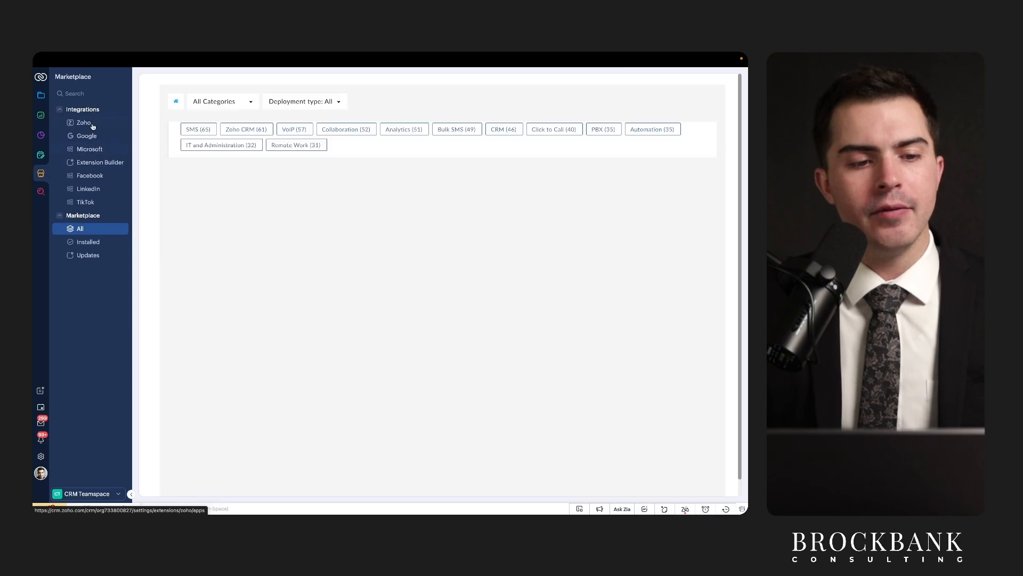
Browse the Zoho-made integrations and review the Zoho Sign extension's details.
left_click(78, 123)
left_click_drag(73, 114, 92, 115)
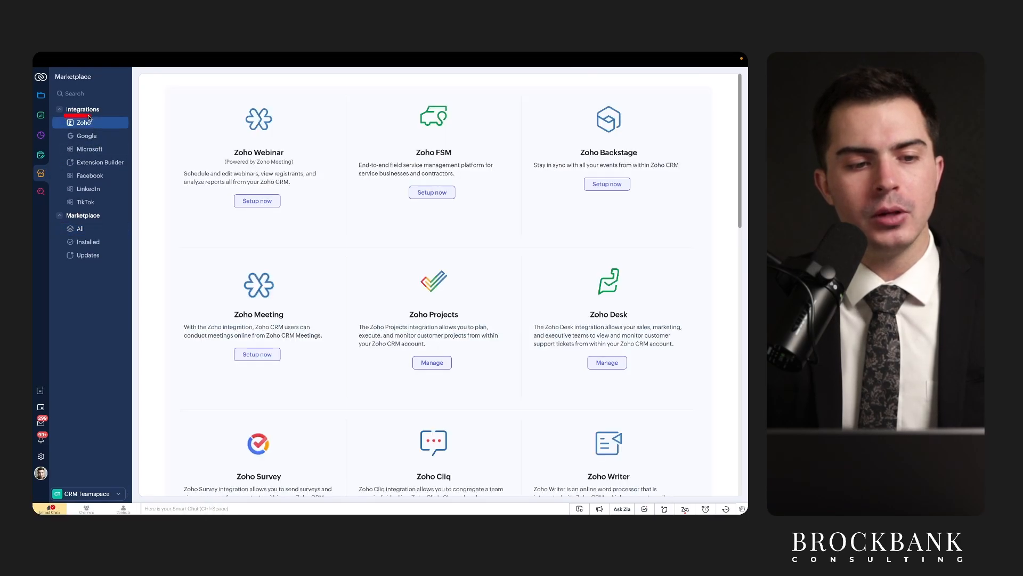
scroll(320, 278, "down", 12)
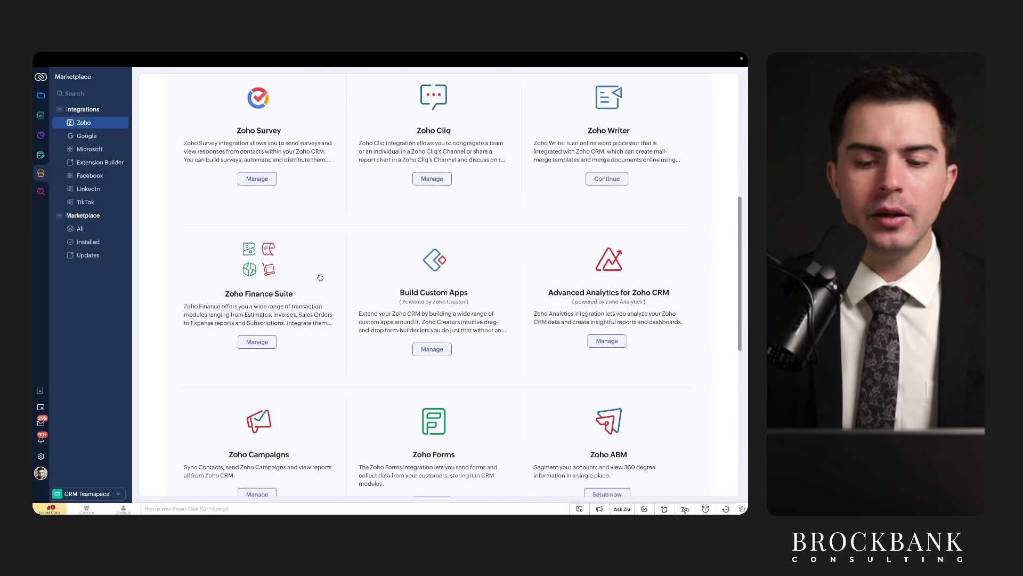
scroll(320, 277, "down", 3)
scroll(320, 277, "up", 3)
scroll(320, 277, "down", 3)
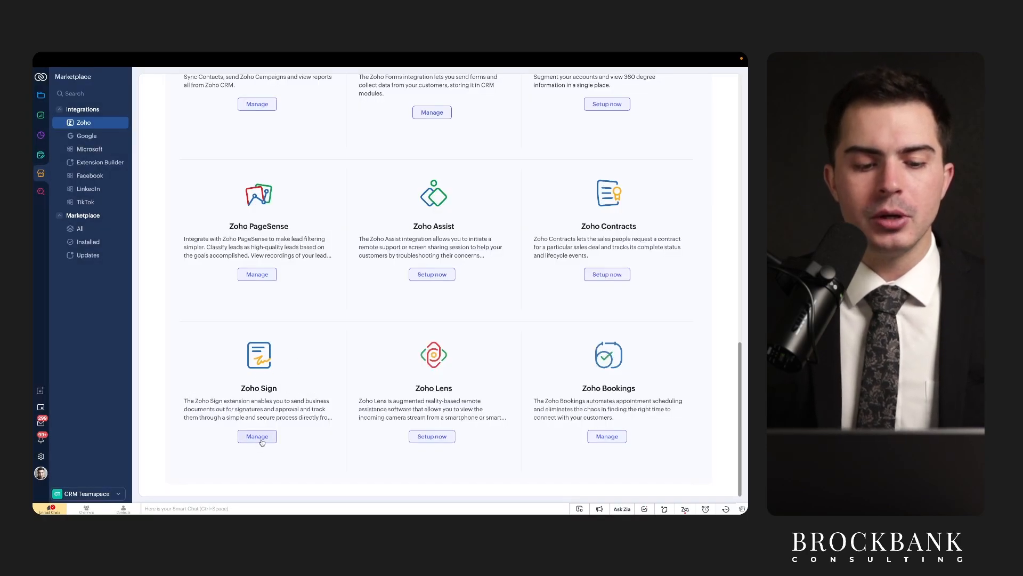
left_click(259, 437)
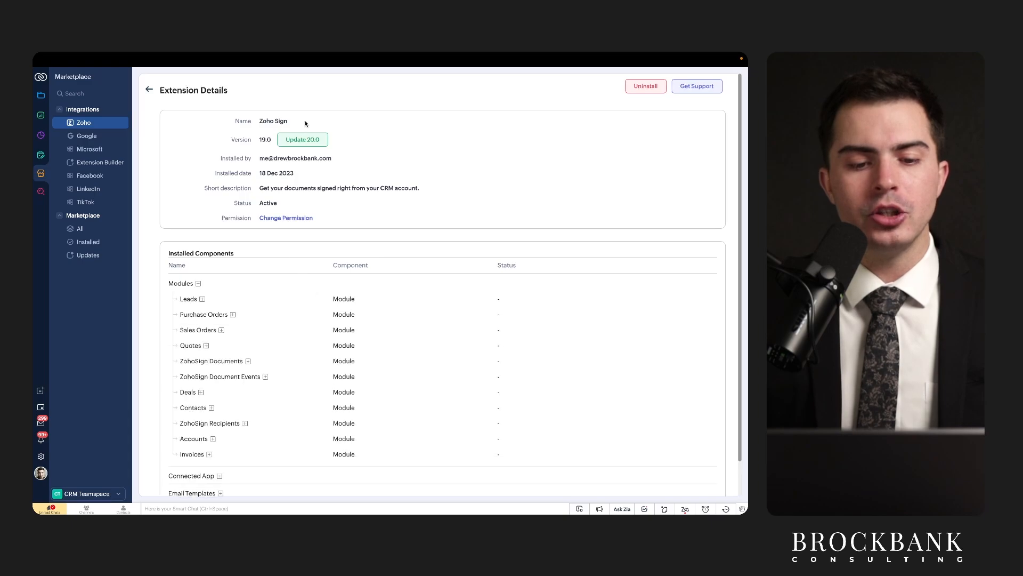
scroll(301, 286, "down", 2)
scroll(301, 286, "up", 2)
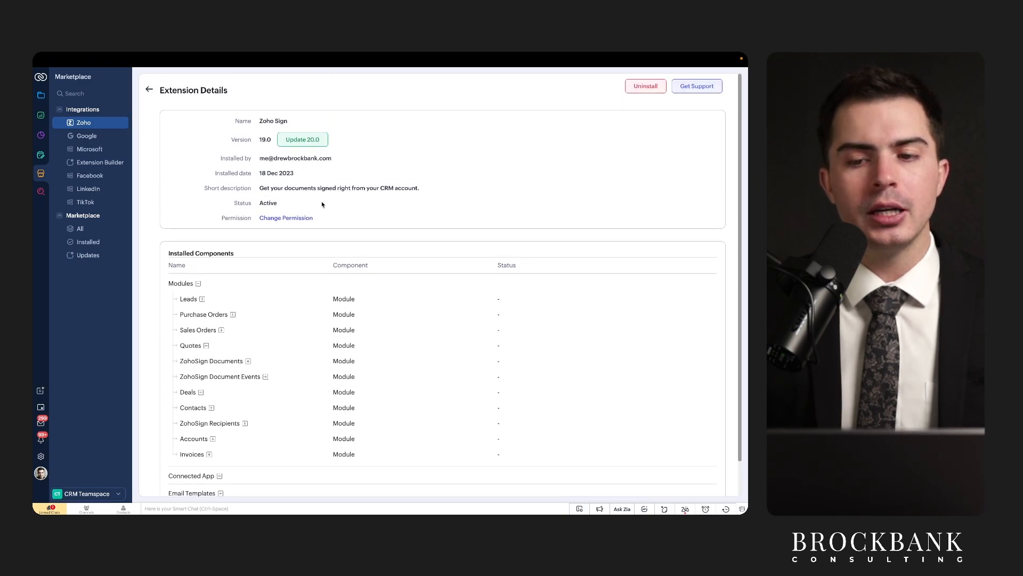
scroll(301, 303, "down", 2)
scroll(301, 302, "up", 2)
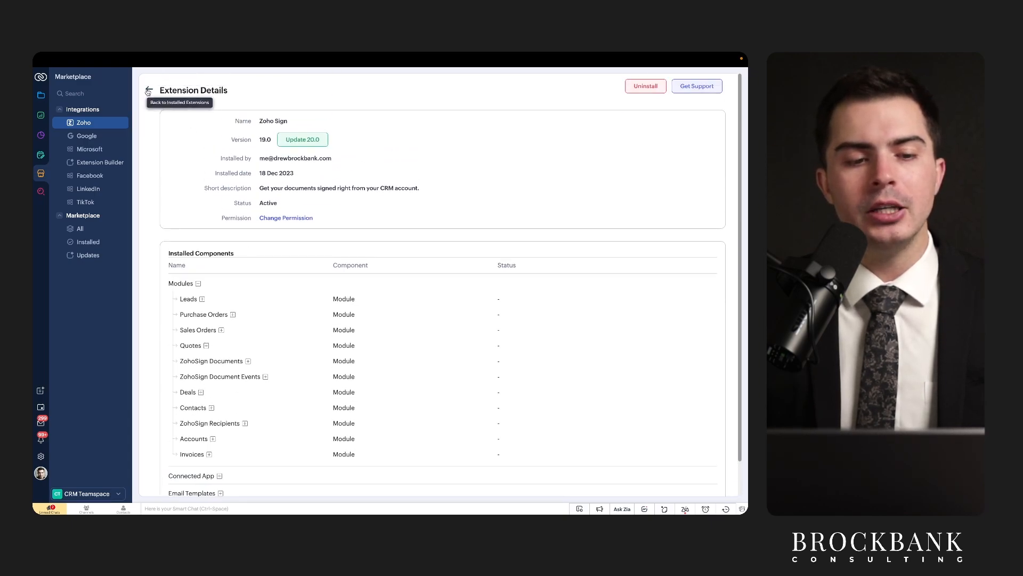
left_click_drag(220, 140, 300, 140)
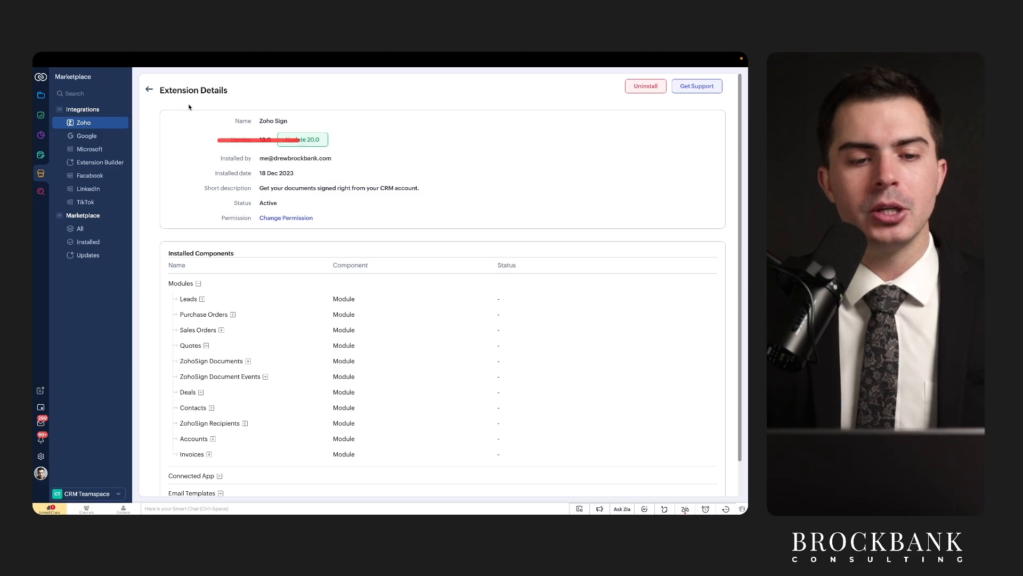
Go back to installed extensions, view Email Templates, then open the Deals pipeline board.
left_click(150, 89)
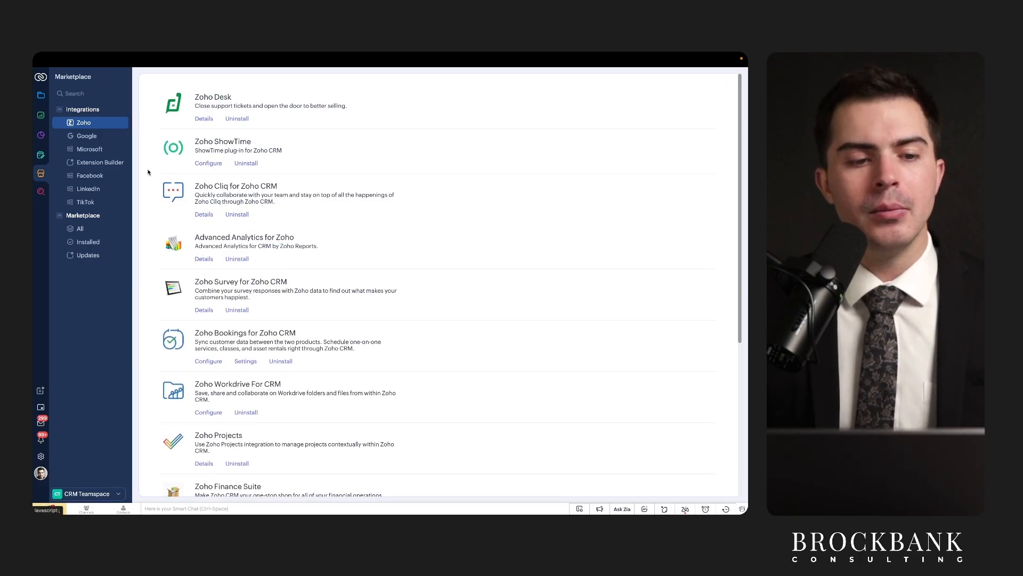
mouse_move(241, 53)
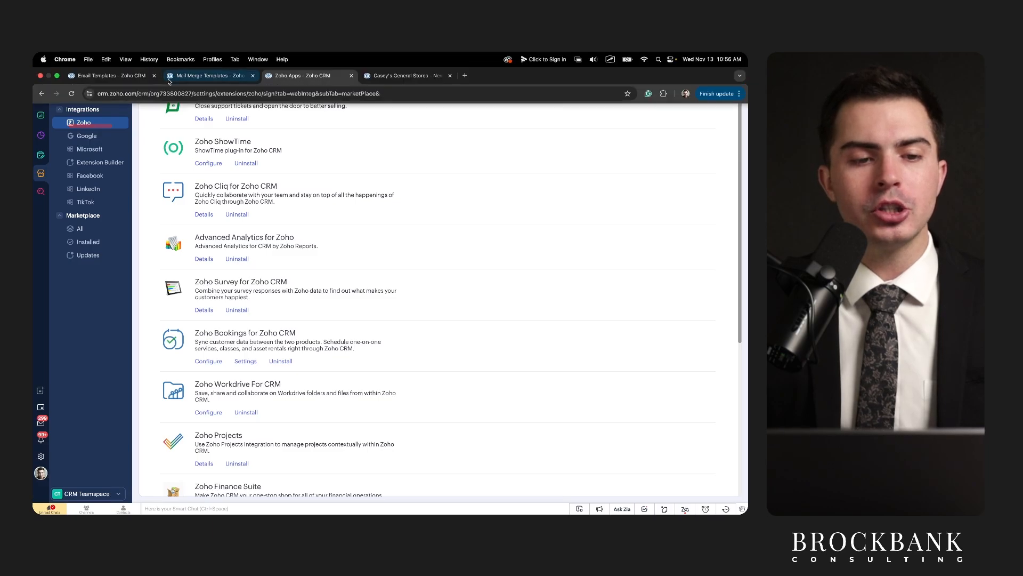
left_click(110, 76)
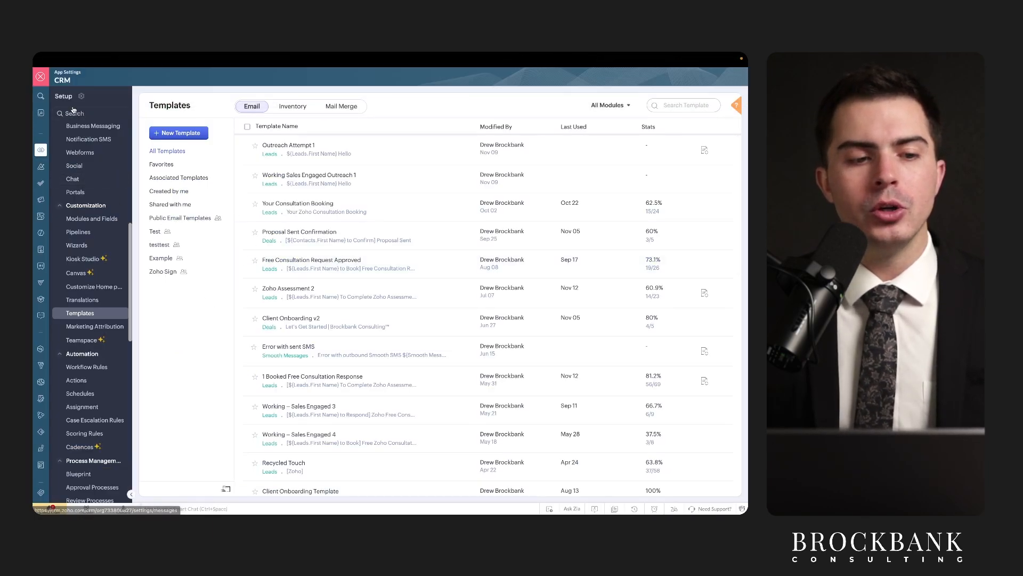
left_click(42, 78)
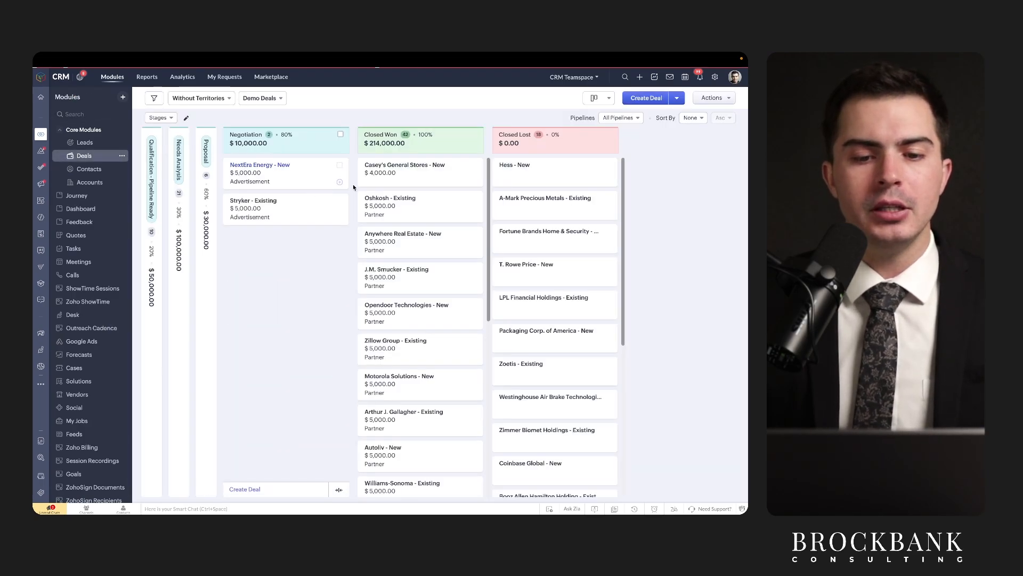
Open the Casey's General Stores - New deal and choose Mail Merge from More Actions.
left_click(375, 168)
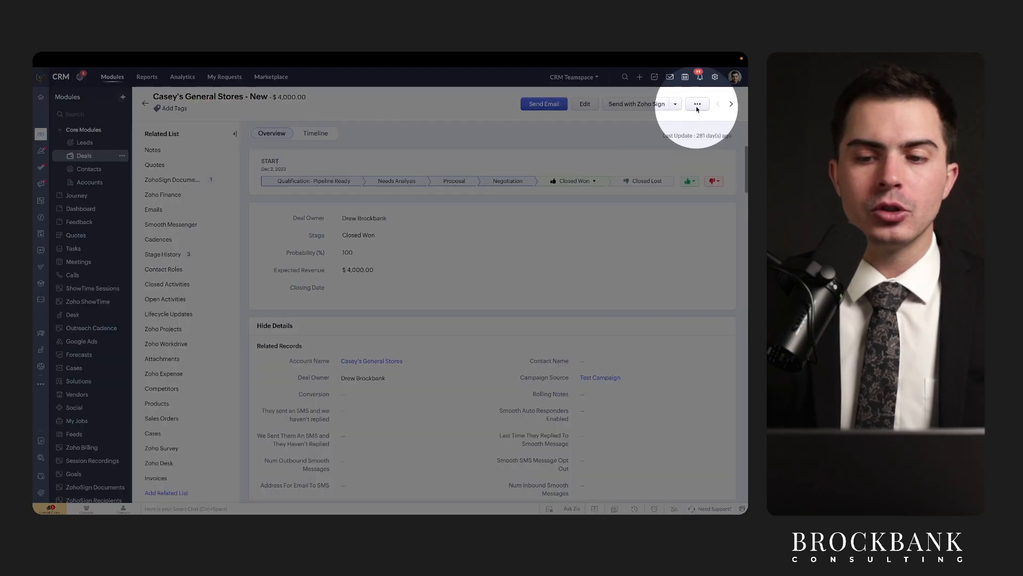
left_click(697, 106)
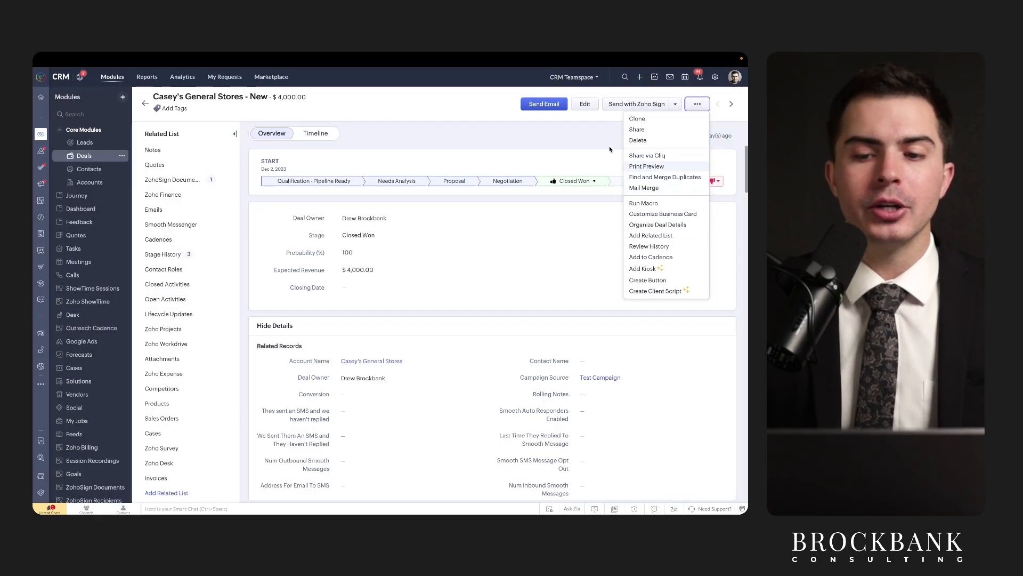
left_click(610, 149)
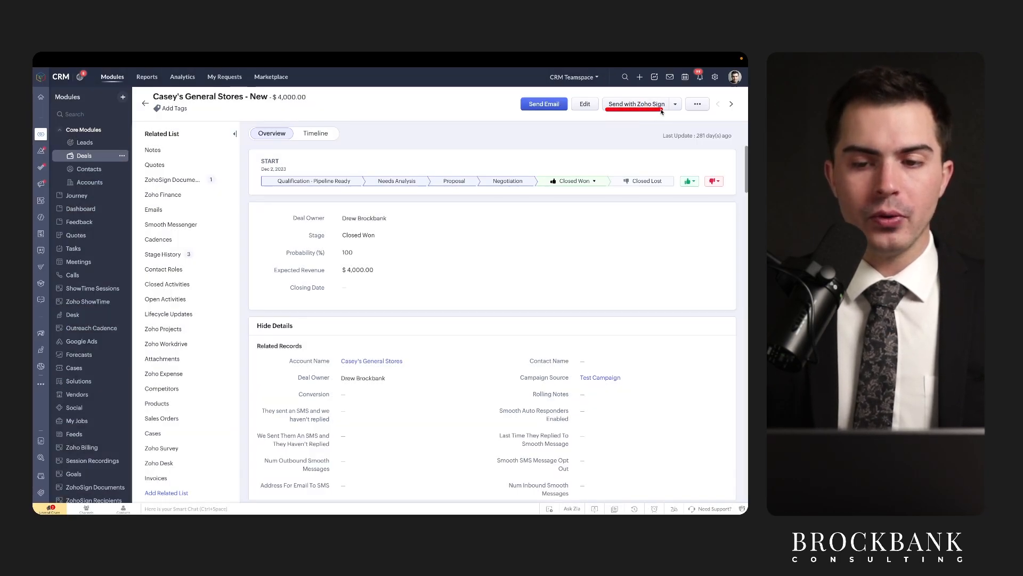
left_click(697, 104)
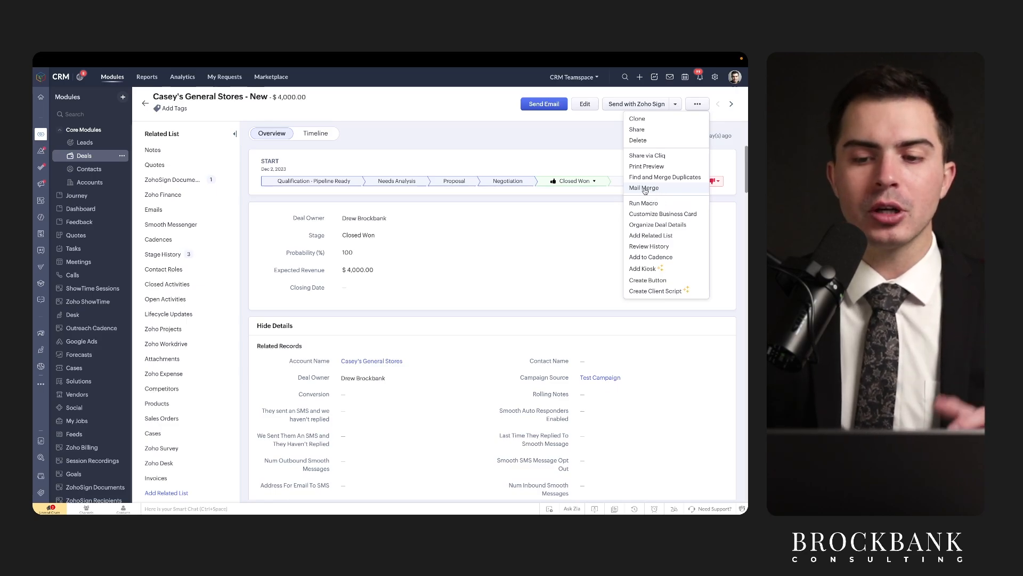
left_click(615, 112)
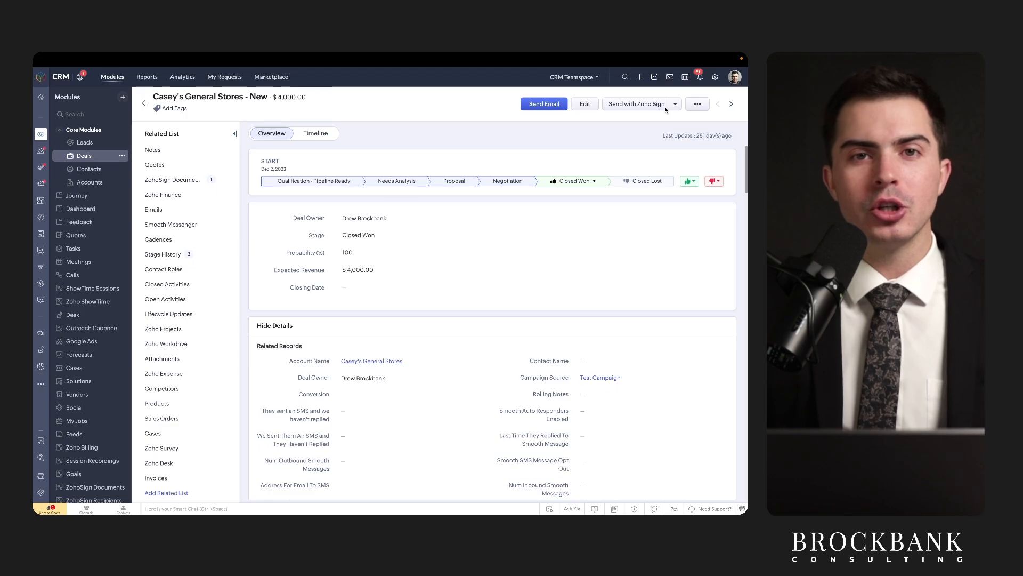
left_click(698, 104)
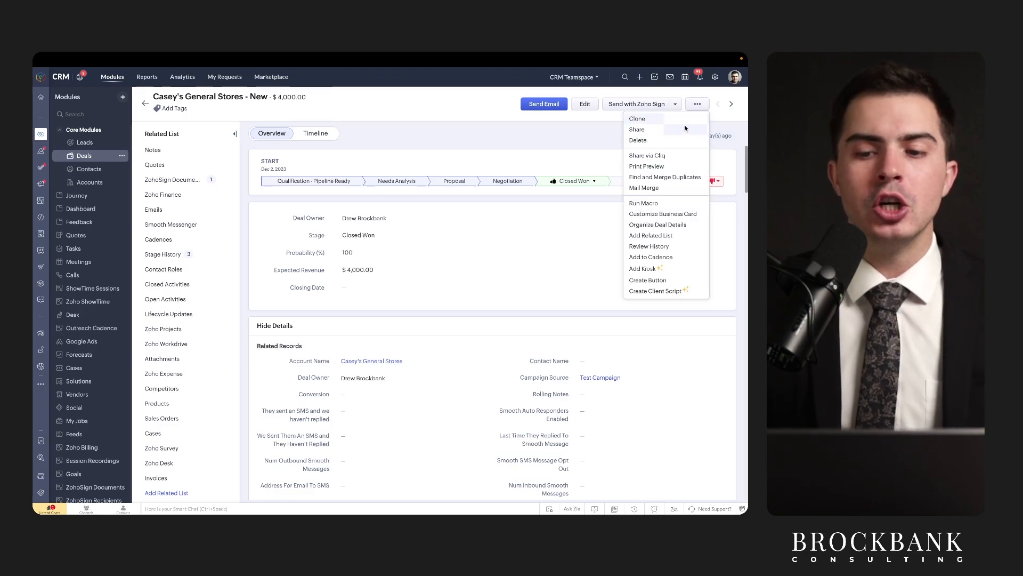
left_click(650, 187)
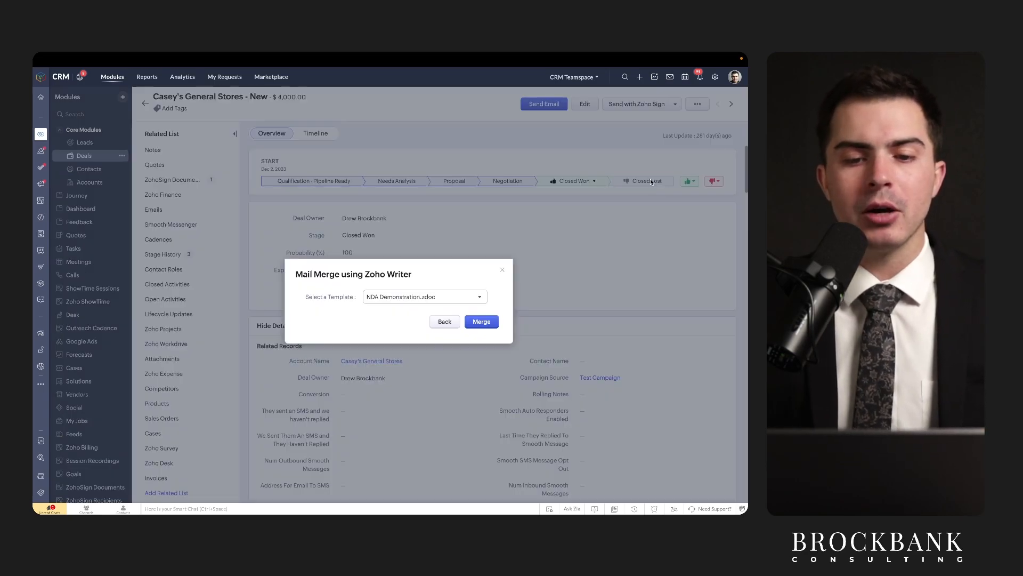
Keep NDA Demonstration.zdoc as the template and merge the deal into it.
left_click_drag(365, 302, 434, 300)
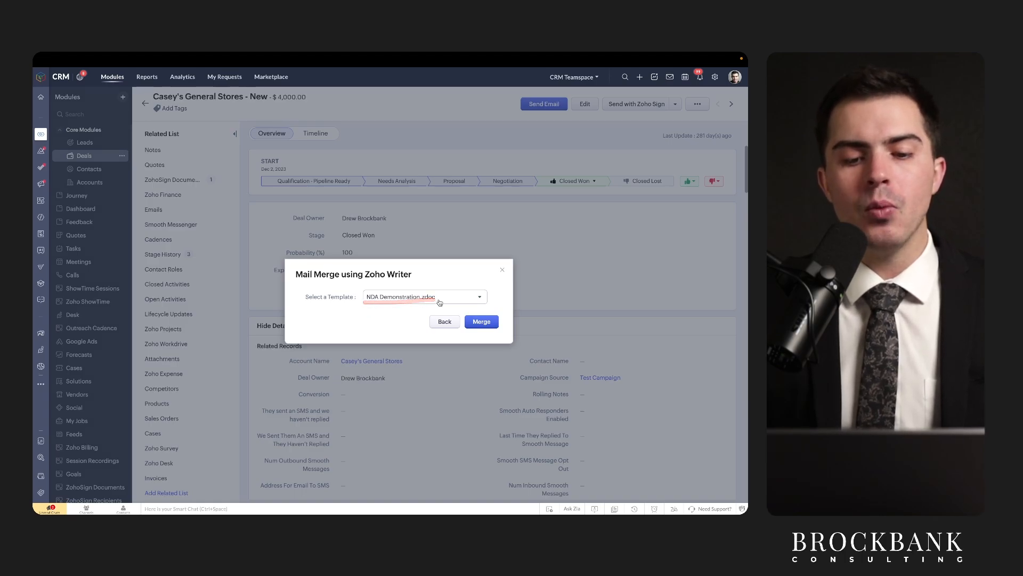
left_click(439, 301)
scroll(431, 343, "down", 2)
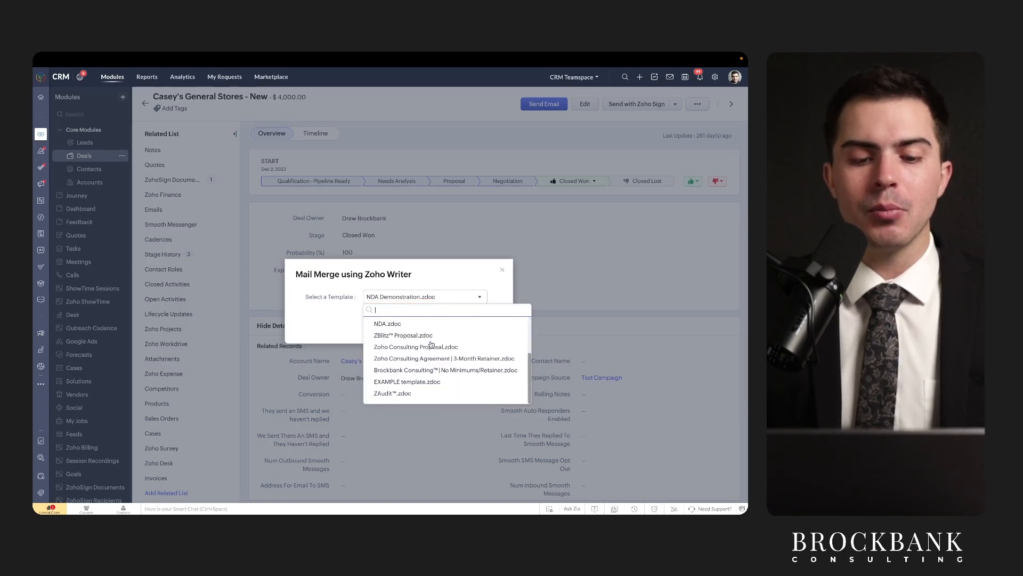
scroll(431, 339, "up", 2)
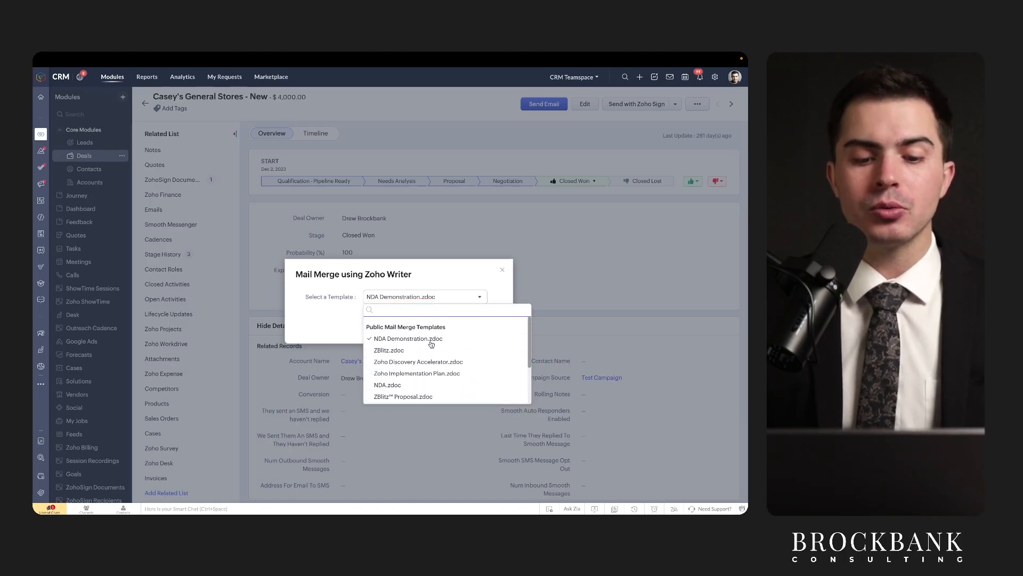
left_click(421, 297)
left_click(421, 296)
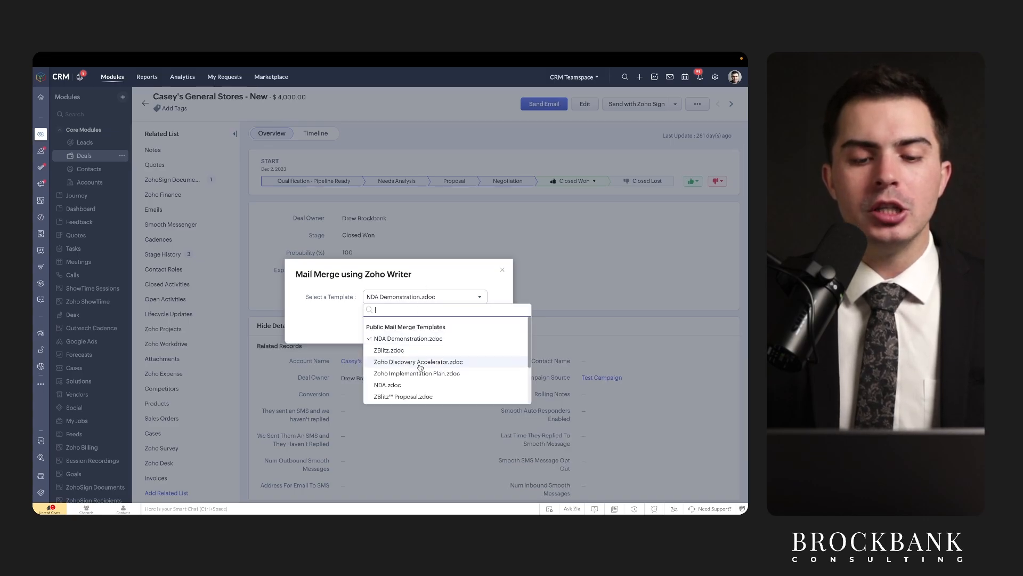
scroll(419, 358, "down", 2)
scroll(418, 358, "up", 2)
left_click(434, 282)
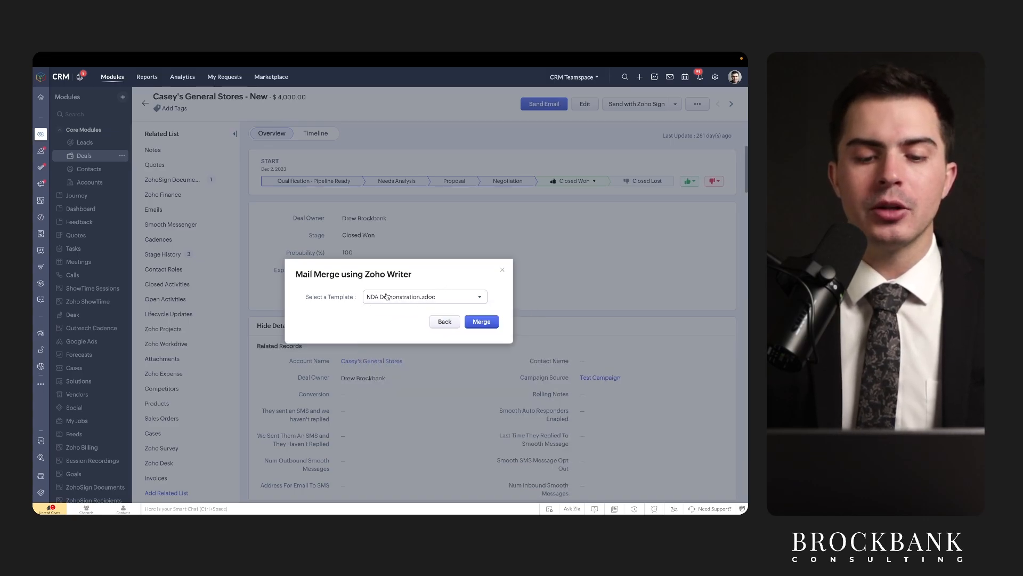
left_click(469, 320)
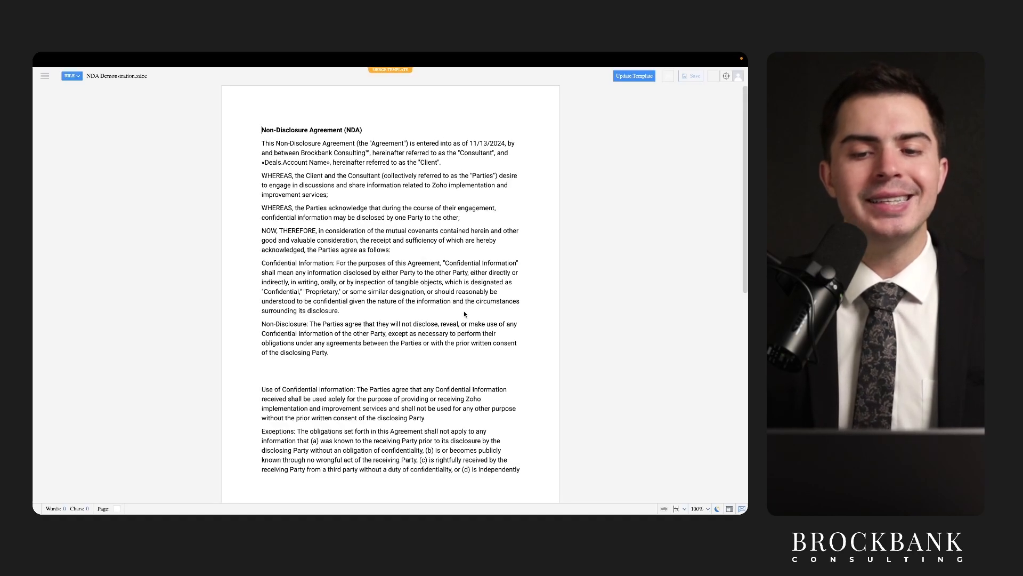
Run Merge from Configure Template's 7. FINISH section to fill in Casey's General Stores.
left_click(661, 77)
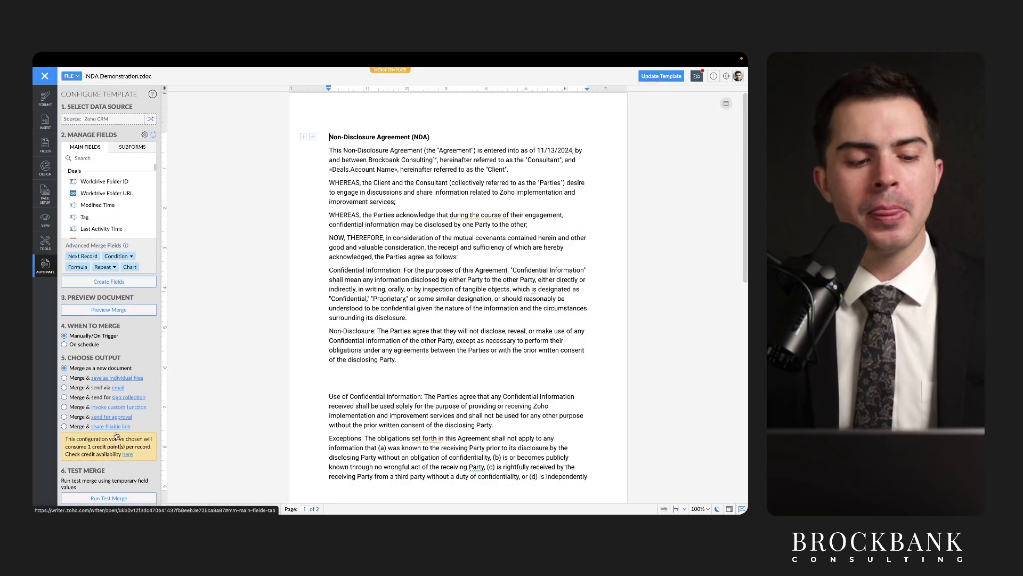
scroll(114, 437, "down", 1)
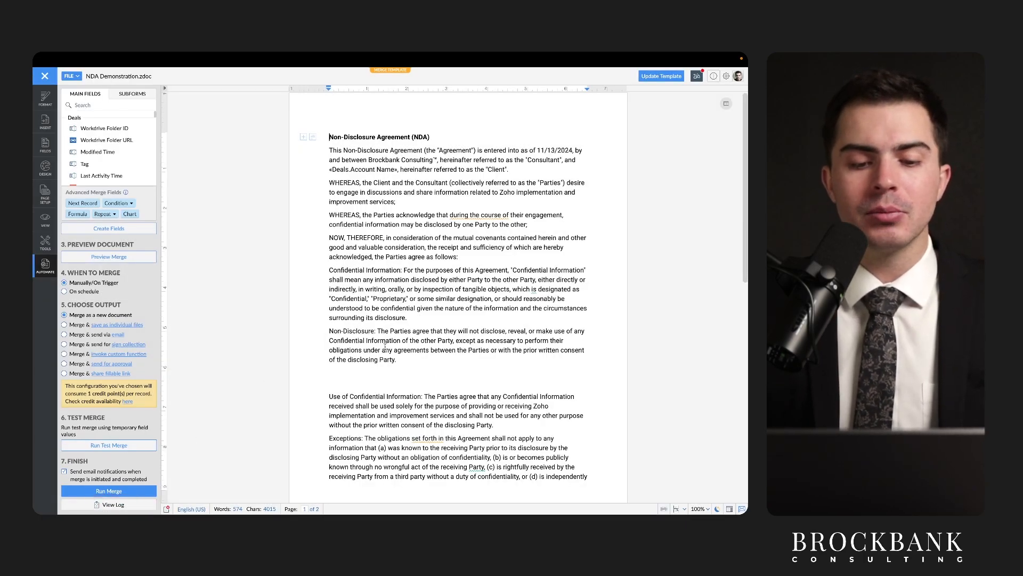
scroll(426, 240, "down", 1)
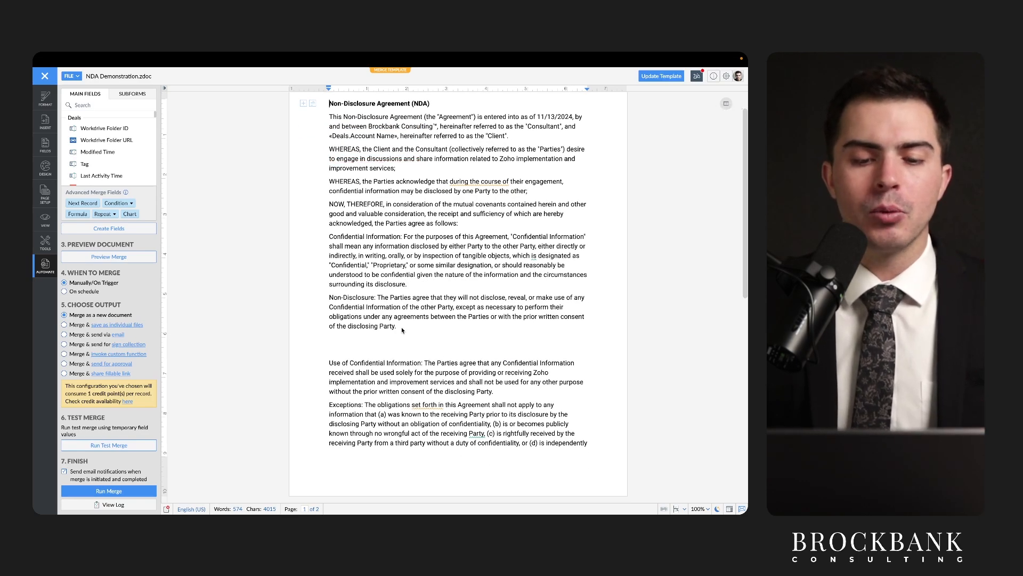
scroll(401, 327, "down", 10)
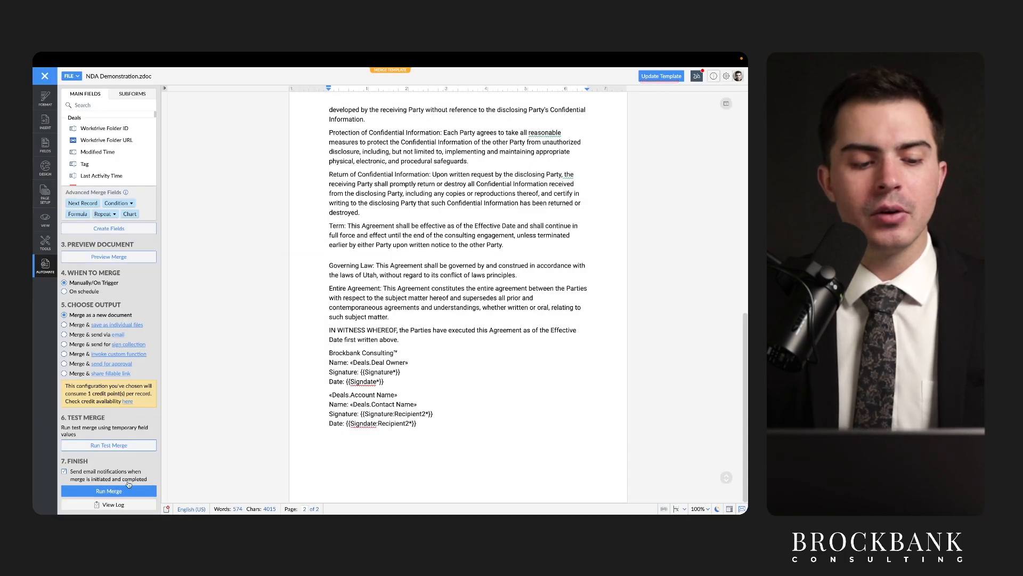
left_click(109, 490)
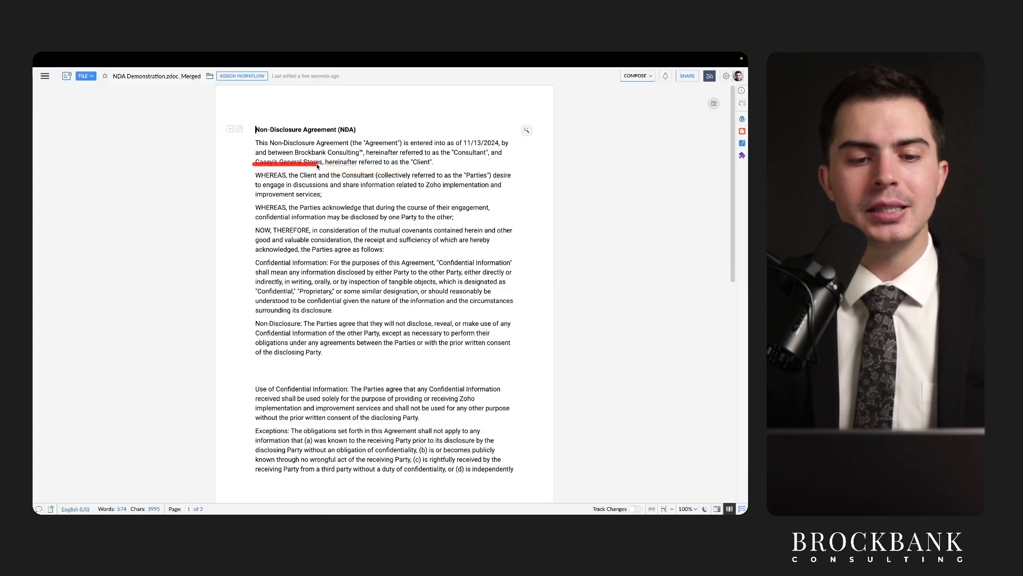
scroll(352, 226, "down", 10)
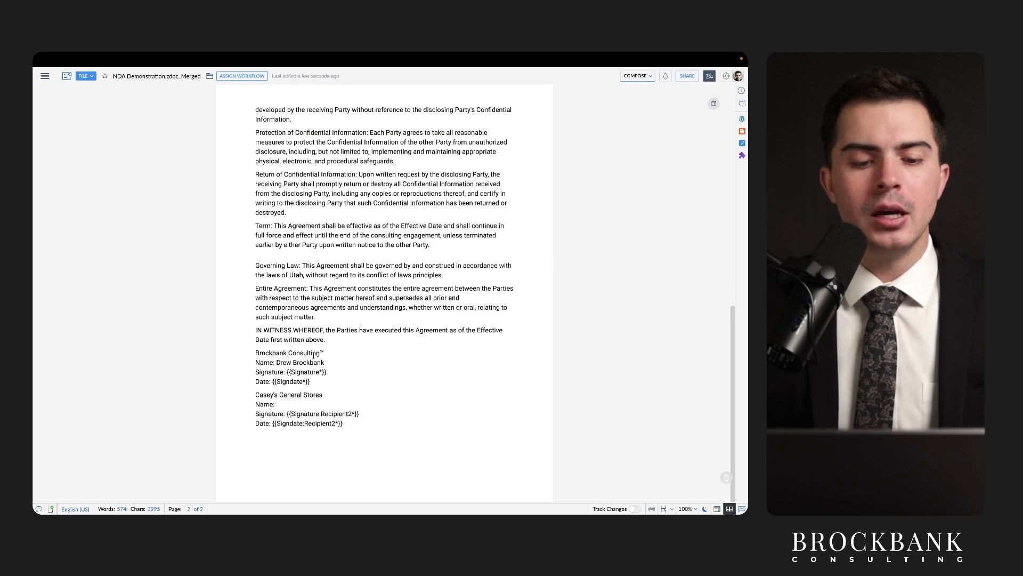
left_click_drag(274, 368, 330, 368)
left_click_drag(278, 412, 368, 414)
mouse_move(308, 58)
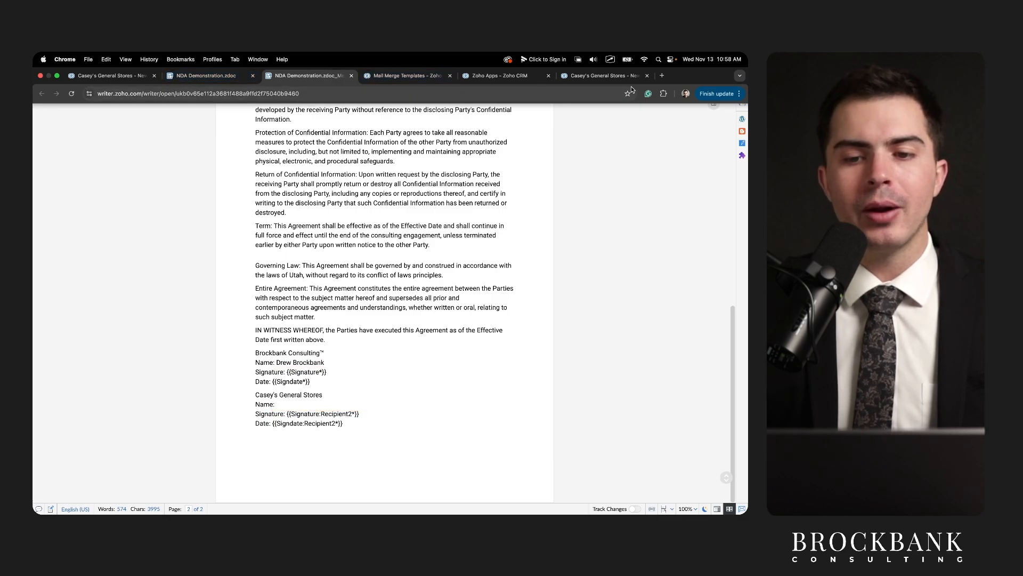
left_click(606, 76)
scroll(532, 226, "up", 20)
scroll(532, 226, "down", 3)
left_click_drag(575, 216, 638, 213)
mouse_move(395, 53)
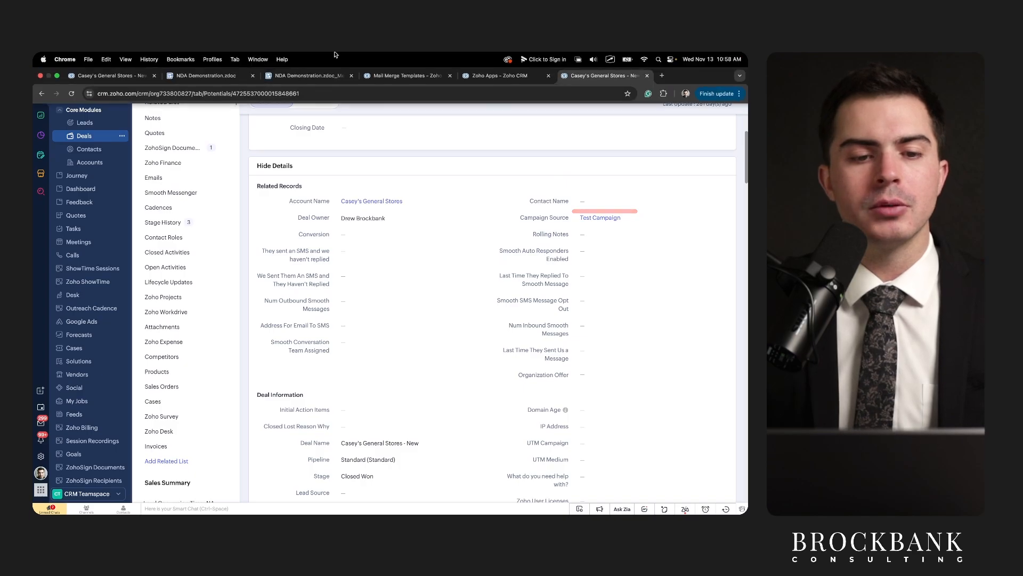
left_click(213, 76)
left_click(308, 75)
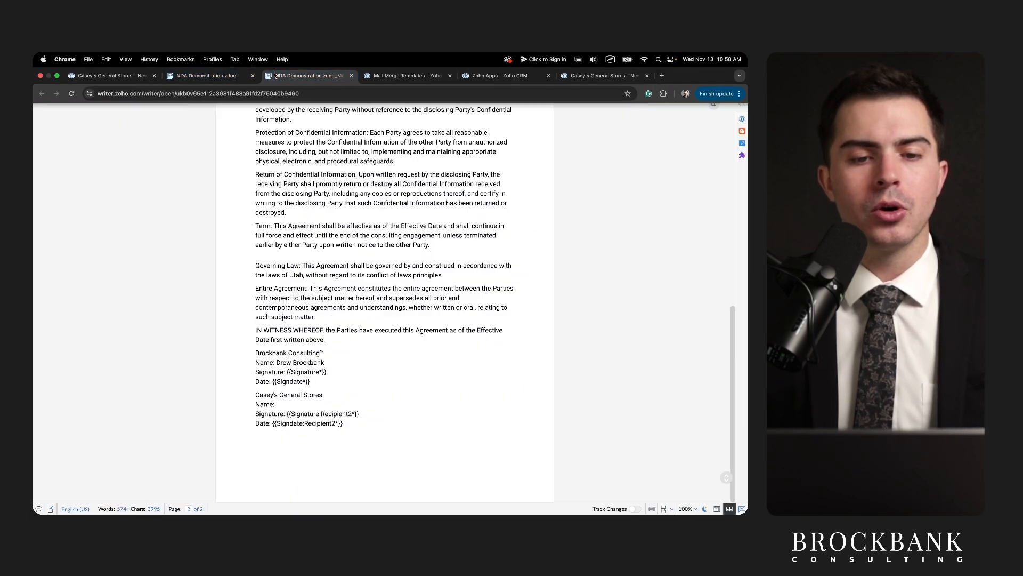
scroll(332, 289, "up", 7)
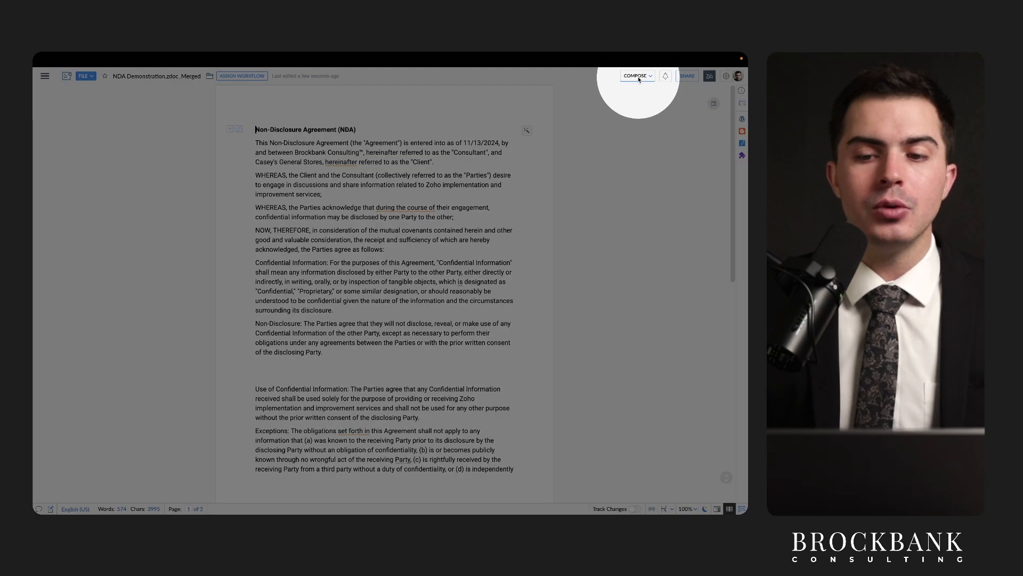
left_click(640, 79)
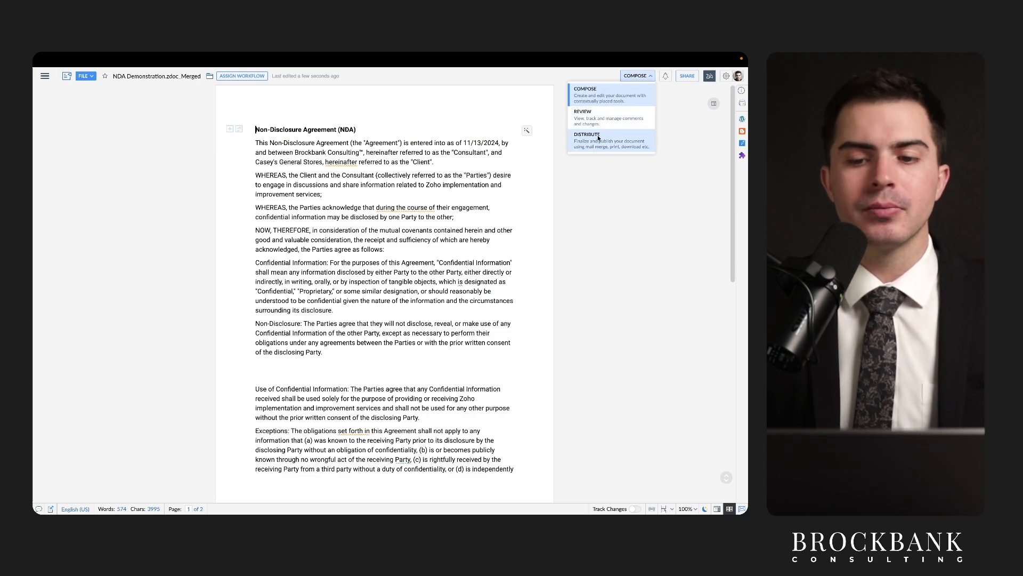
left_click(692, 78)
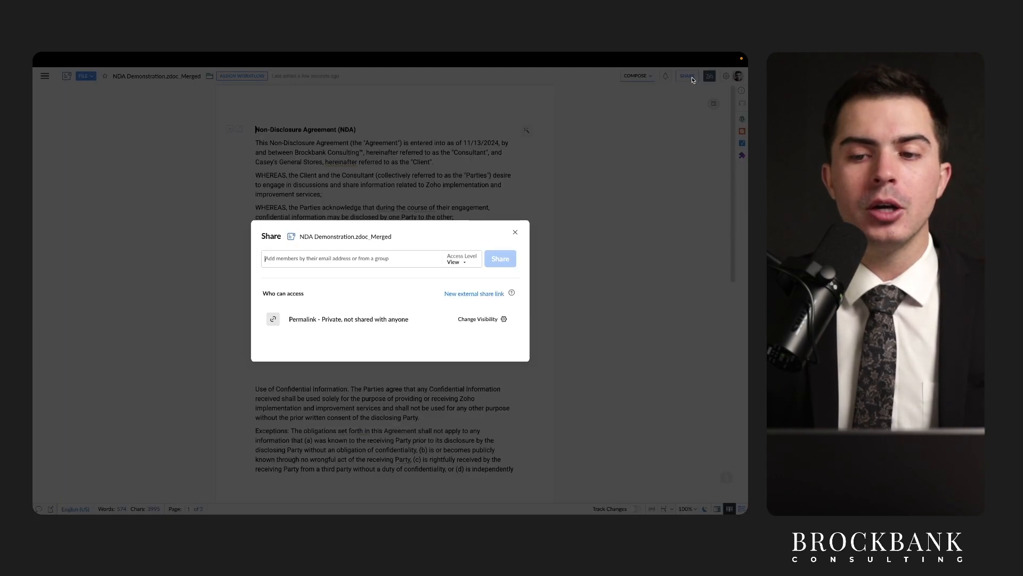
left_click(516, 233)
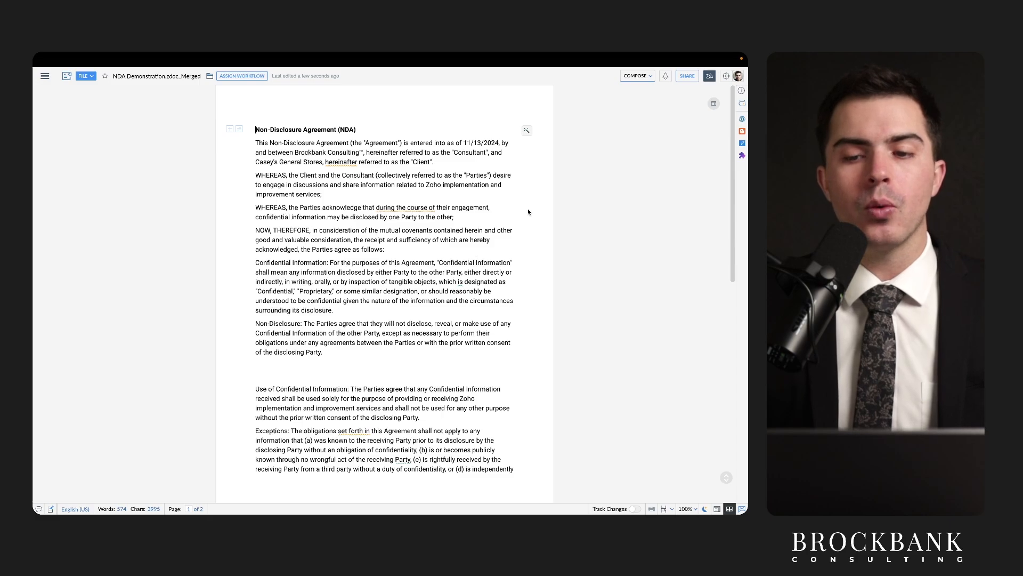
left_click(687, 77)
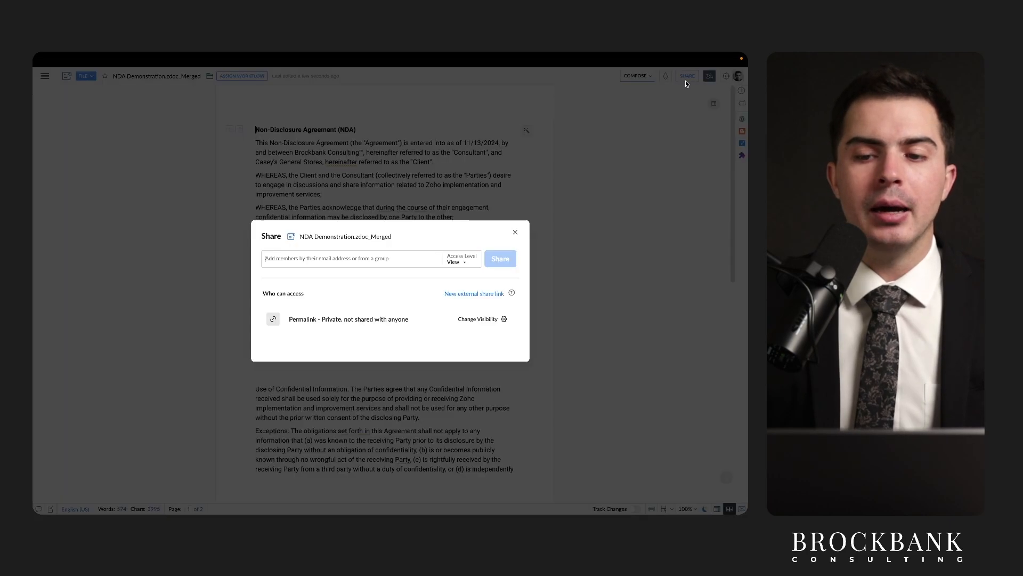
left_click(450, 264)
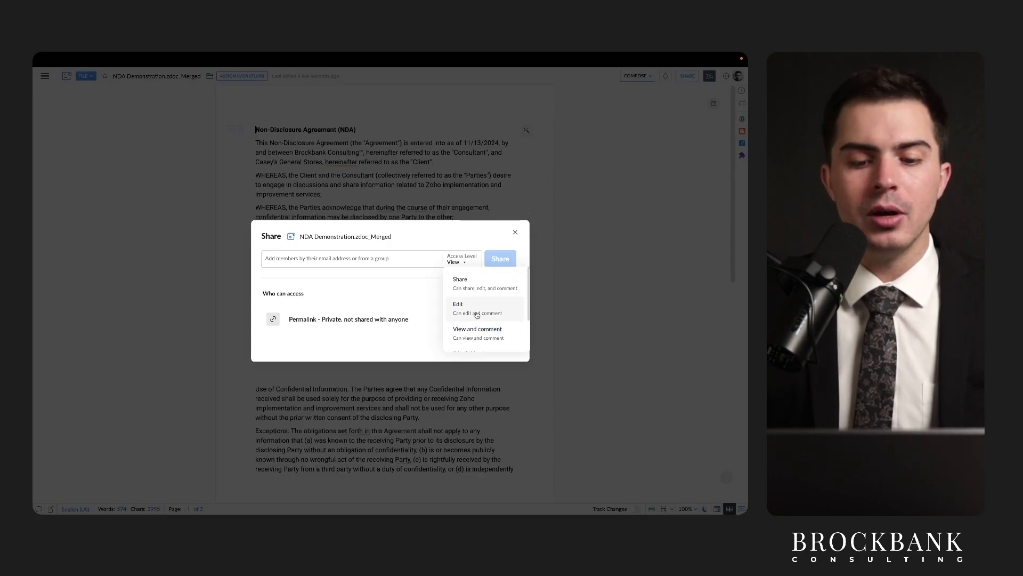
left_click(516, 232)
left_click(516, 232)
left_click_drag(322, 165, 402, 166)
left_click_drag(324, 166, 427, 166)
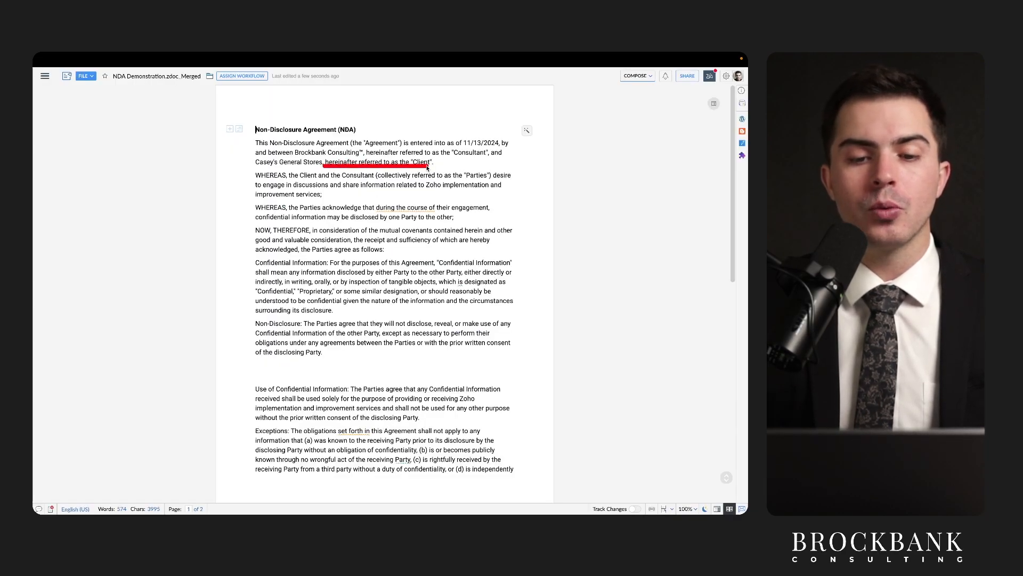
scroll(409, 225, "down", 1)
scroll(409, 224, "down", 5)
Switch the merged NDA from Compose to Distribute mode.
scroll(406, 309, "up", 1)
scroll(407, 309, "up", 5)
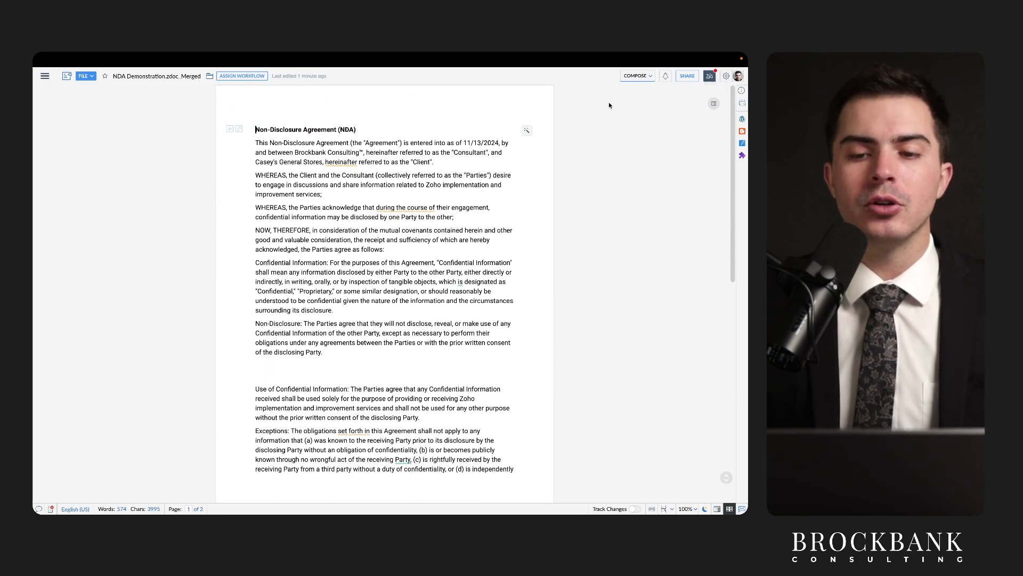
left_click(640, 76)
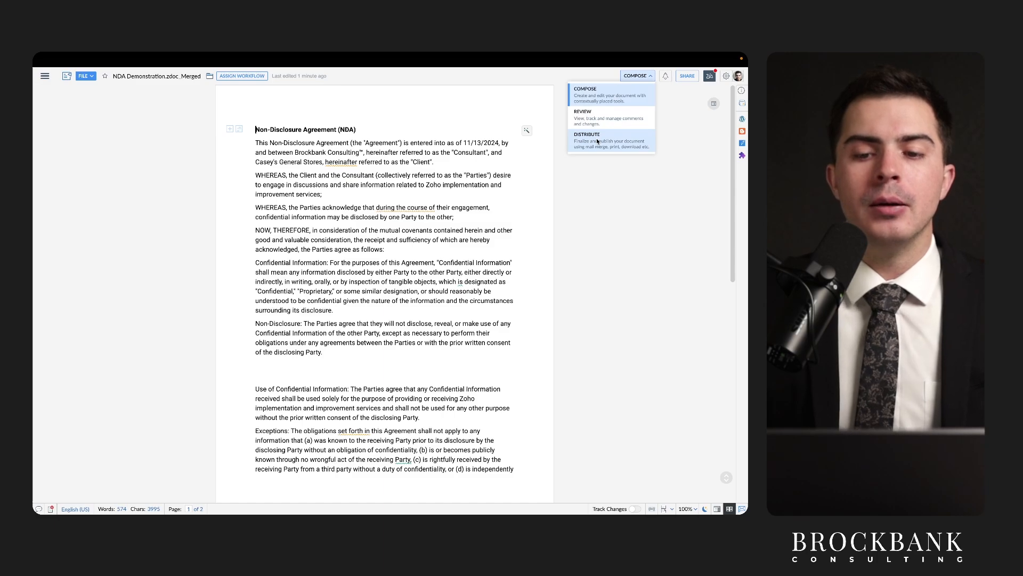
left_click(598, 142)
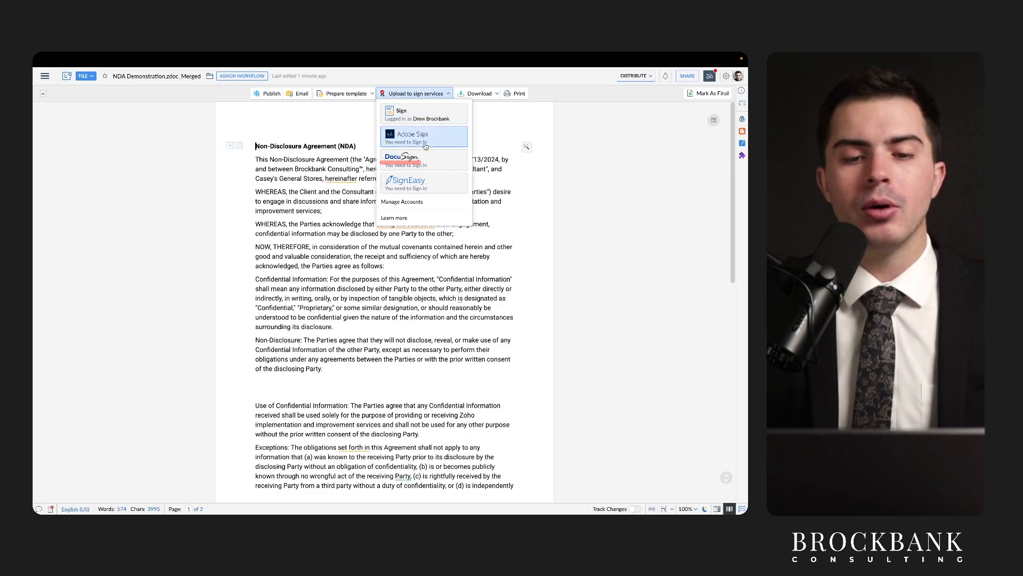
Upload NDA Demonstration.zdoc_Merged to Zoho Sign and continue to its document details.
left_click(412, 116)
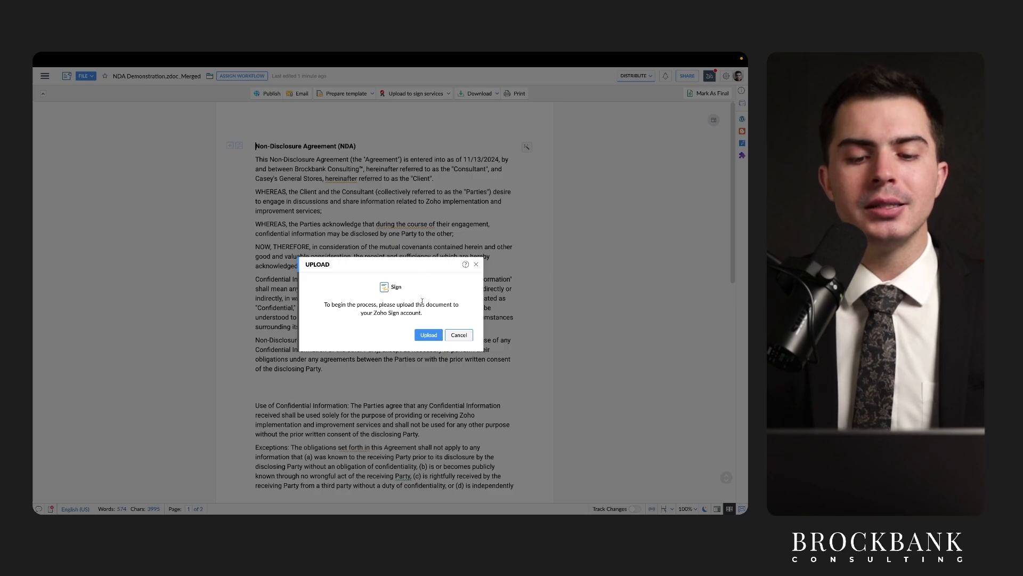
left_click(429, 333)
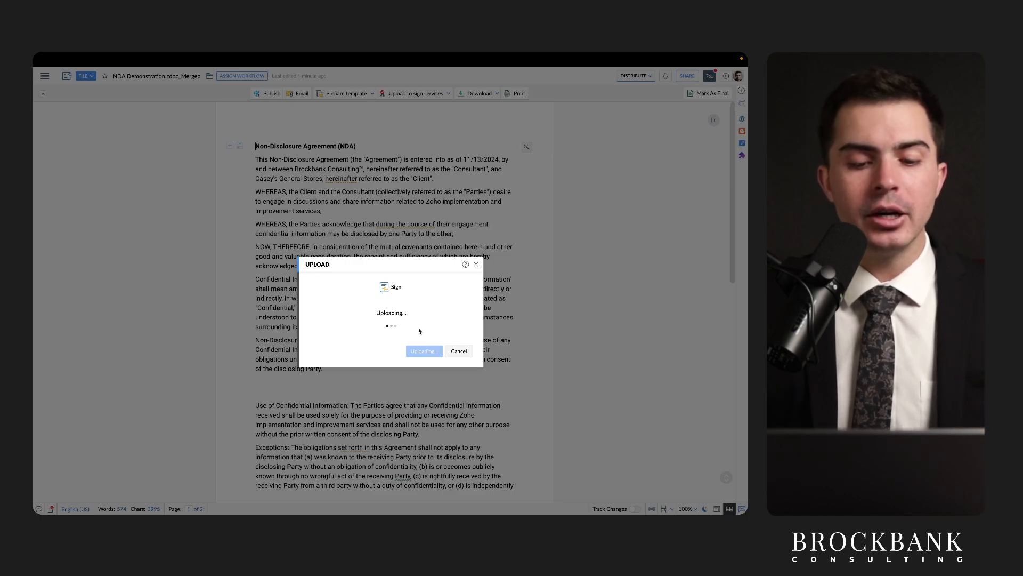
left_click(426, 343)
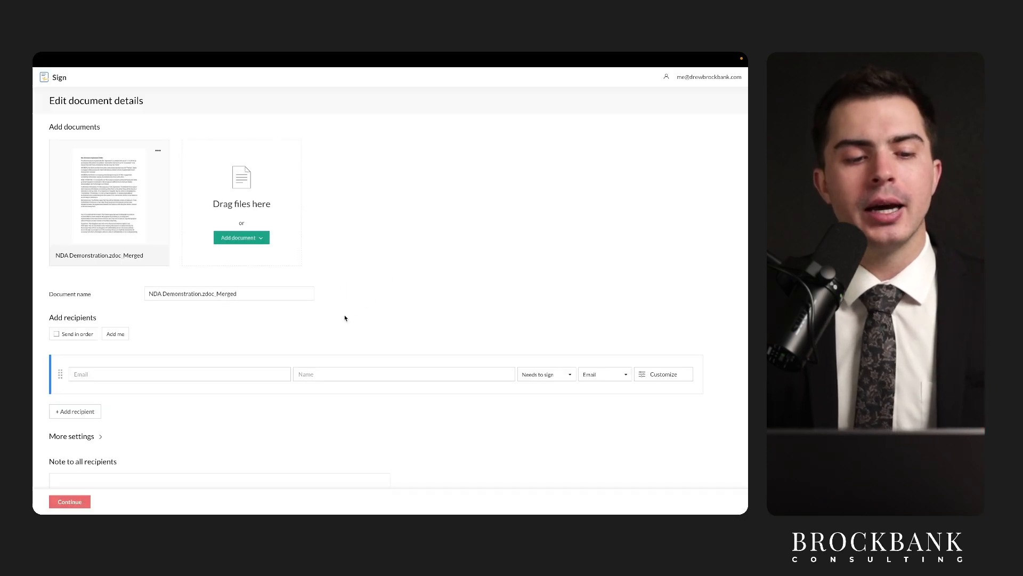
Add two signing recipients from the contact suggestions and continue to field placement.
left_click(131, 374)
type("test@")
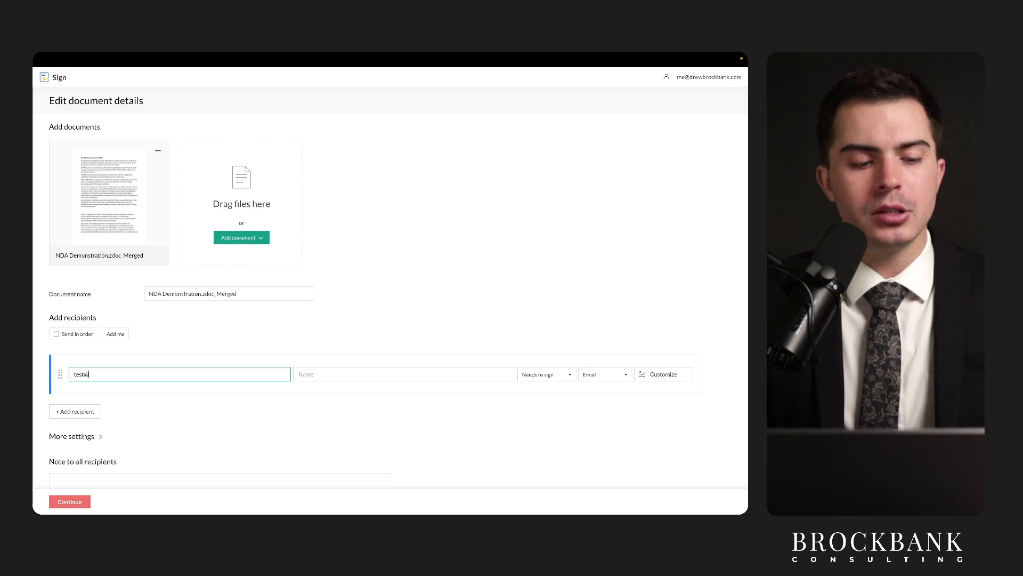
type("gmail.com")
left_click(130, 399)
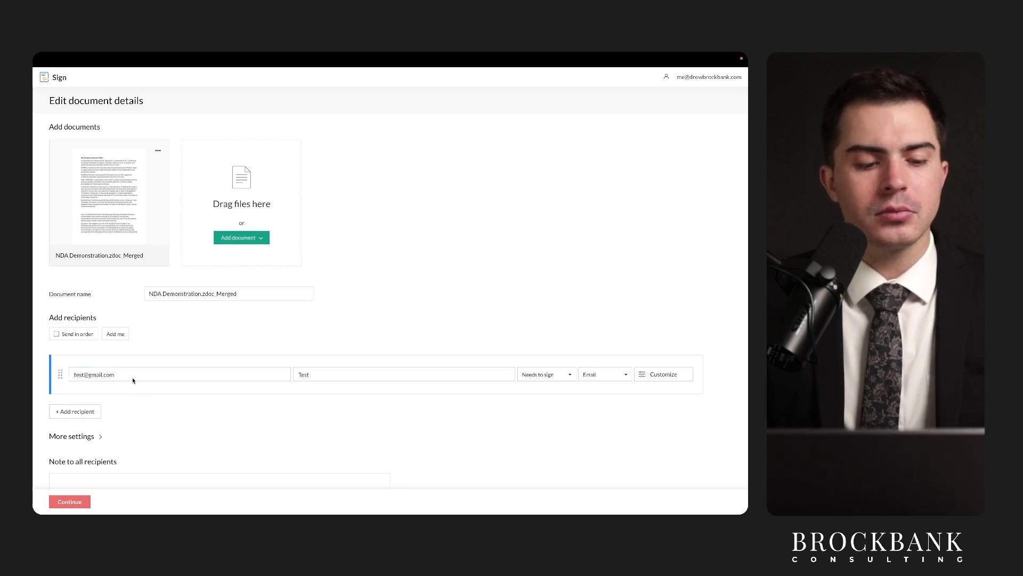
left_click(75, 411)
type("test123")
left_click(113, 444)
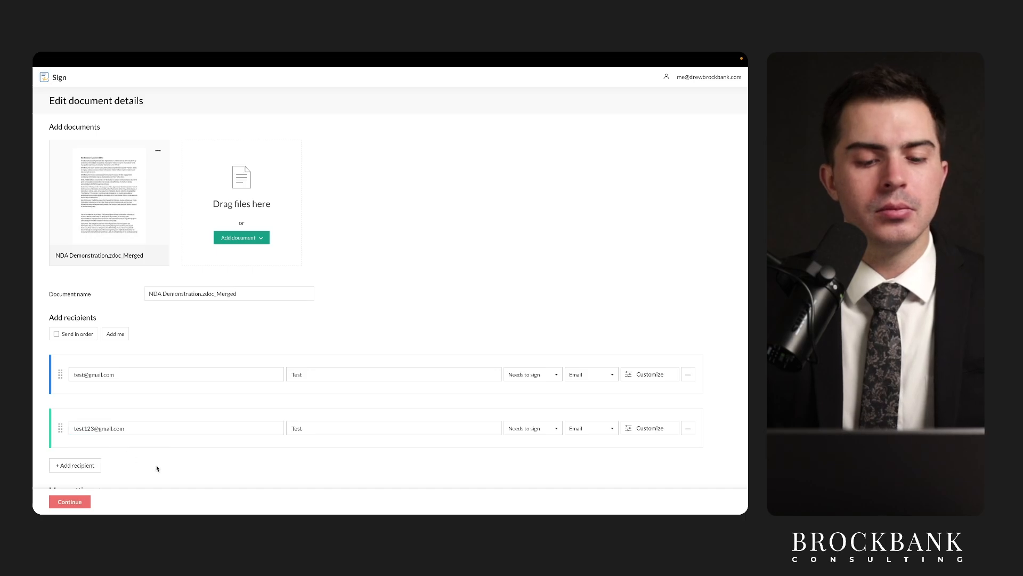
scroll(158, 468, "down", 3)
left_click(72, 500)
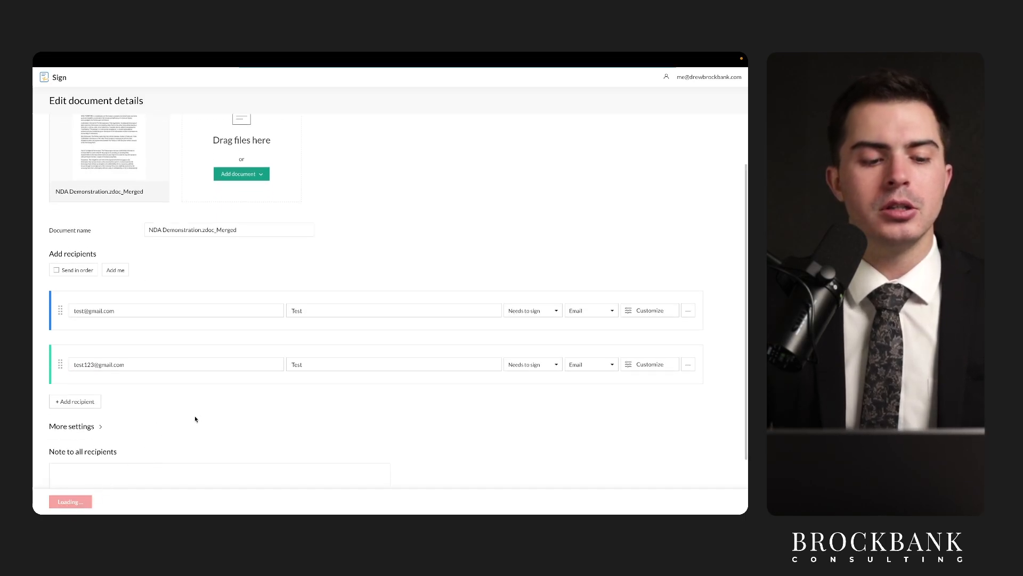
Check both signers' Signature and Sign date fields on page 2, then go back.
scroll(293, 335, "down", 15)
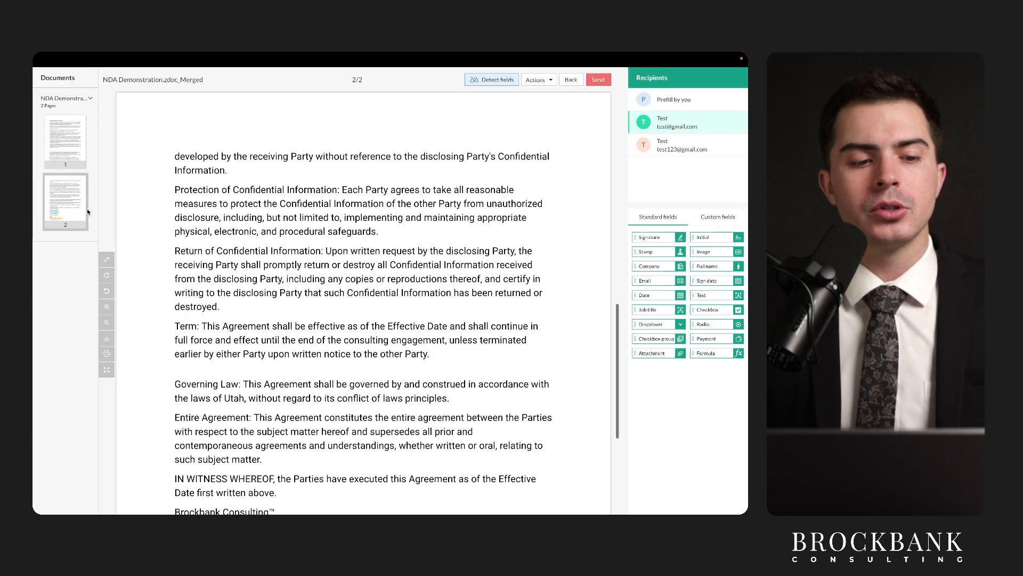
left_click_drag(217, 317, 284, 317)
mouse_move(193, 329)
left_mouse_down()
mouse_move(291, 319)
mouse_move(207, 327)
mouse_move(249, 326)
left_mouse_up()
mouse_move(205, 391)
left_mouse_down()
mouse_move(246, 392)
mouse_move(273, 373)
left_mouse_up()
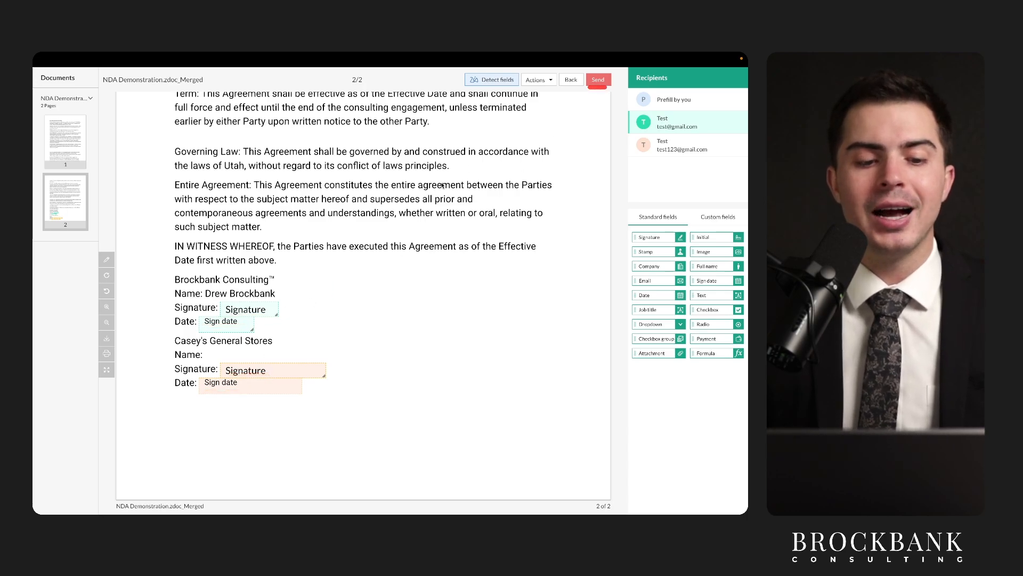
left_click_drag(219, 314, 275, 315)
left_click_drag(201, 329, 244, 328)
mouse_move(223, 373)
left_mouse_down()
mouse_move(243, 374)
mouse_move(247, 392)
left_mouse_up()
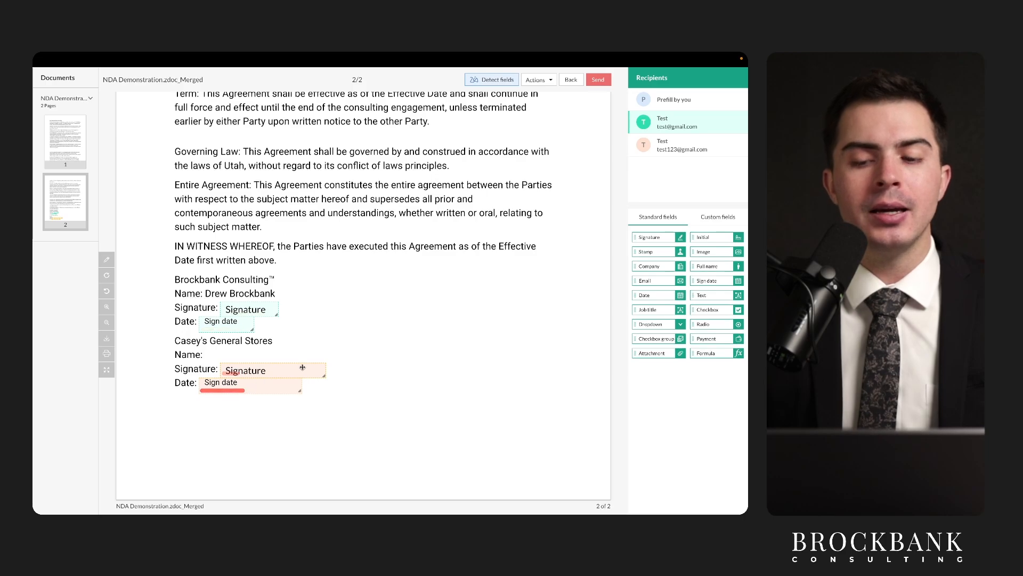
scroll(311, 344, "up", 1)
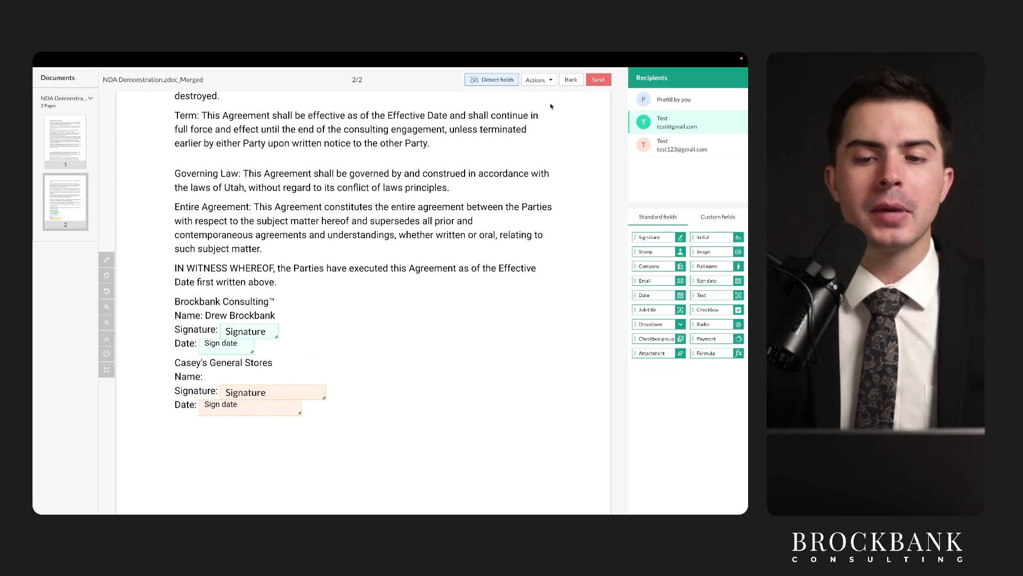
left_click(570, 83)
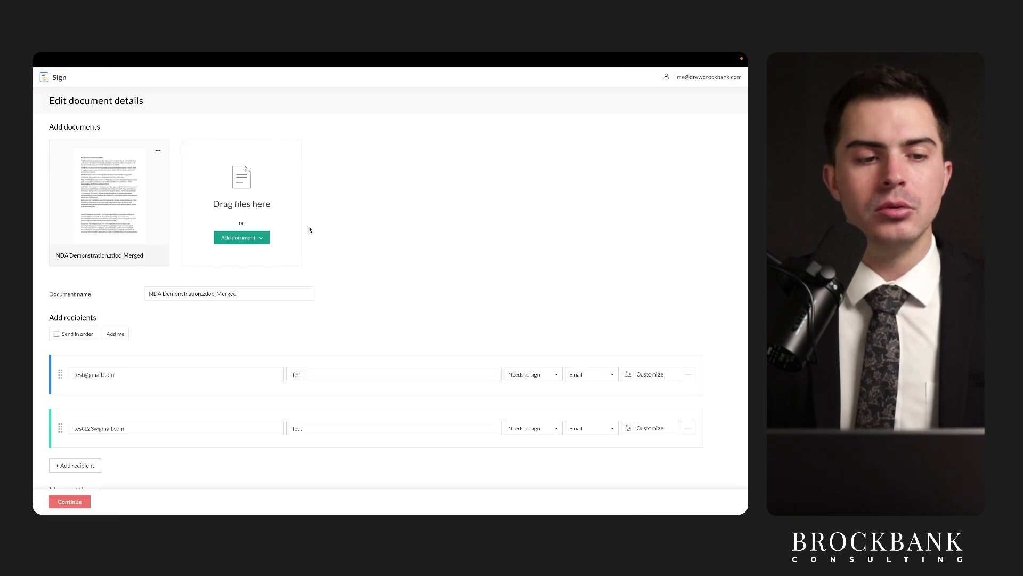
Review the two-recipient signing form, then switch to the NDA Demonstration.zdoc_Merged tab.
scroll(301, 271, "down", 3)
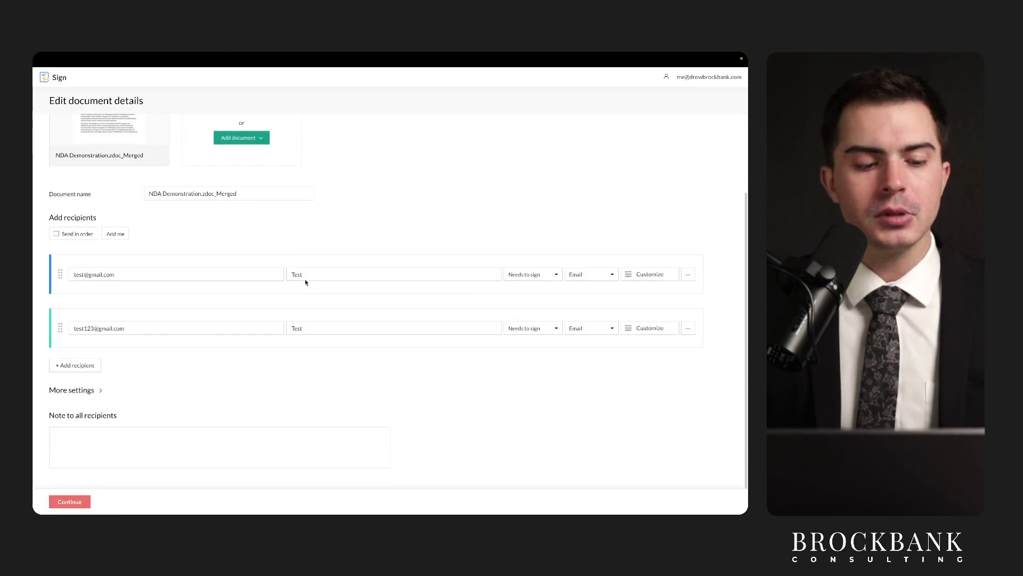
scroll(139, 320, "up", 3)
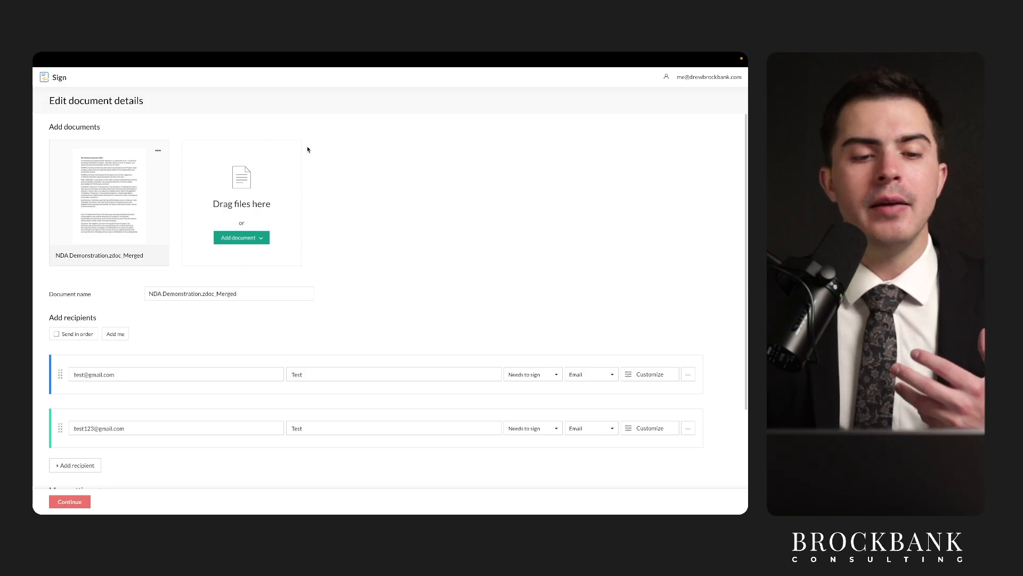
mouse_move(283, 55)
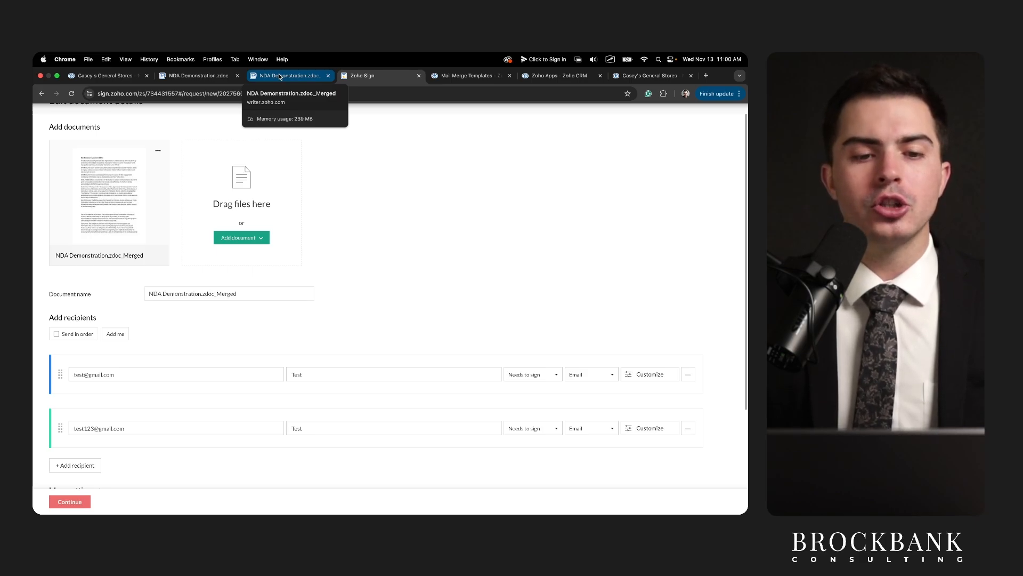
left_click(280, 77)
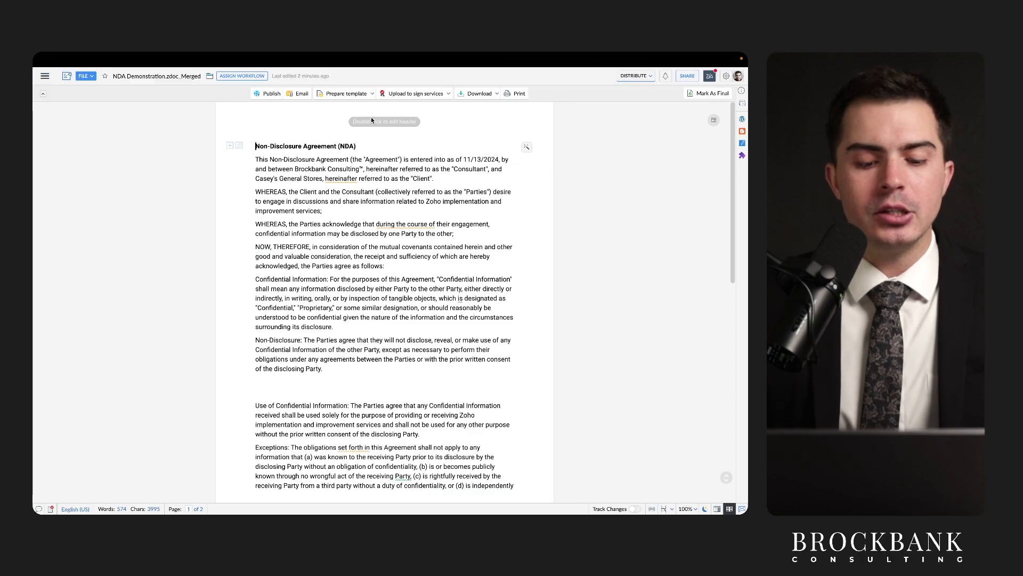
Load the Zoho Learn Courses page from the address bar.
key("super+l")
left_click(371, 117)
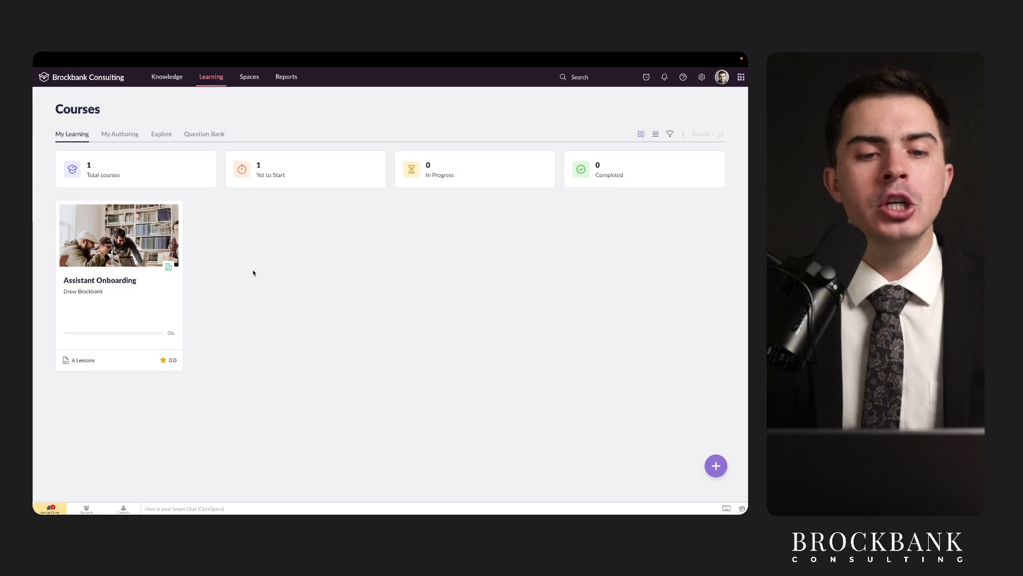
Open the SOPs manual in The School of Practical Excellence space to show the How to create an SOP article.
left_click(249, 76)
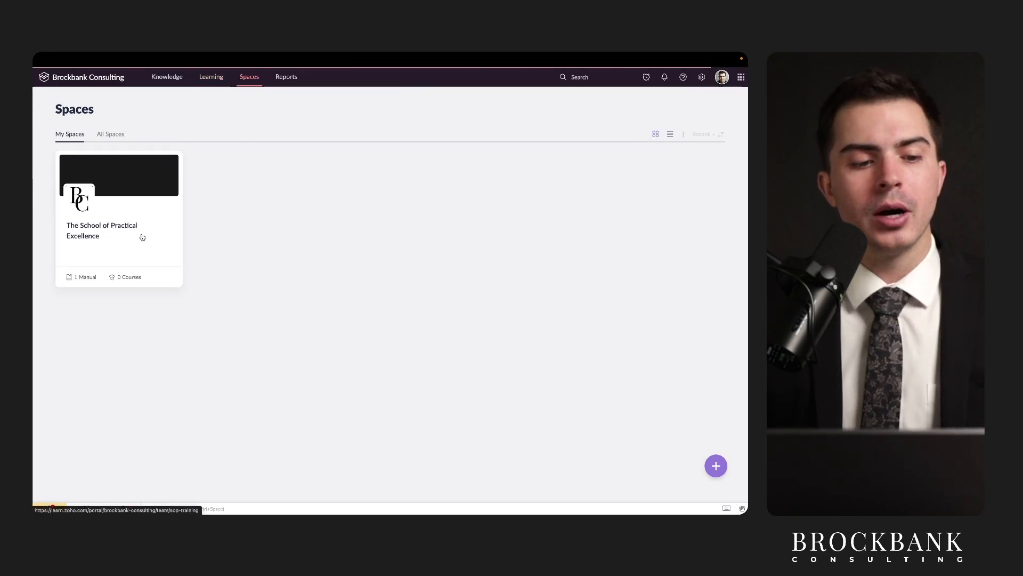
left_click(80, 200)
left_click(114, 255)
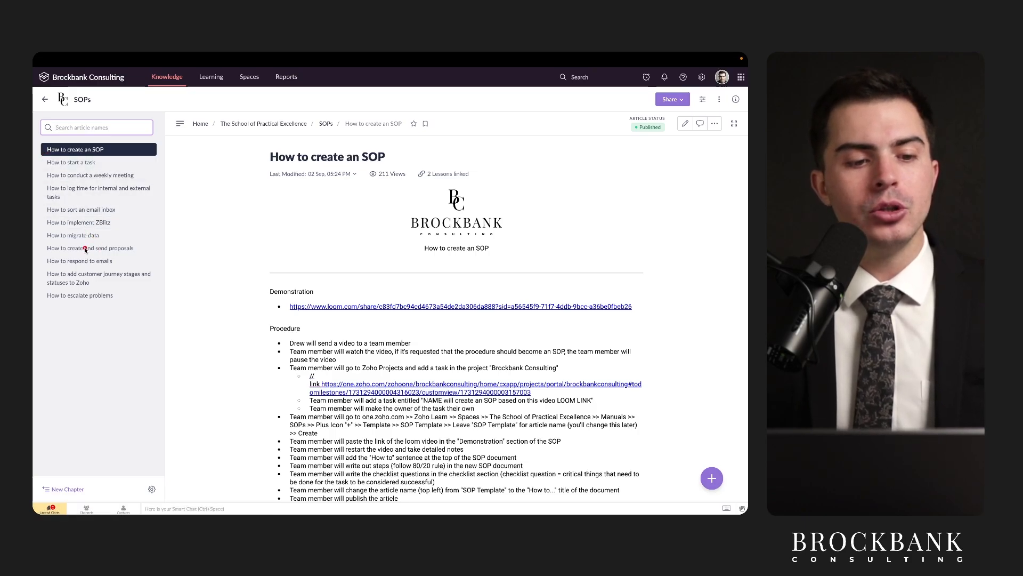
left_click_drag(45, 254, 202, 260)
scroll(293, 194, "down", 3)
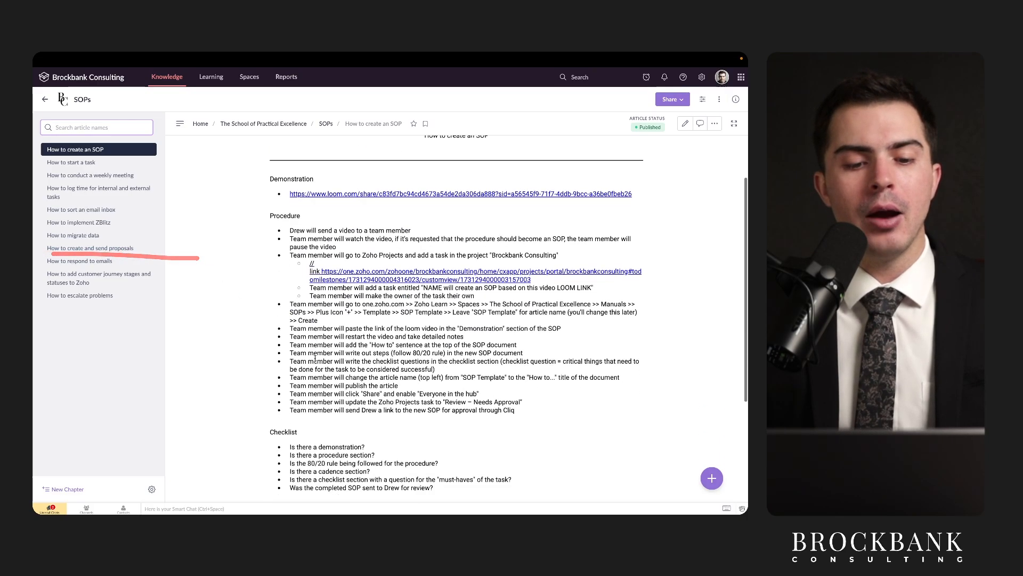
mouse_move(283, 186)
left_mouse_down()
mouse_move(329, 187)
mouse_move(320, 204)
mouse_move(329, 215)
left_mouse_up()
scroll(334, 310, "up", 3)
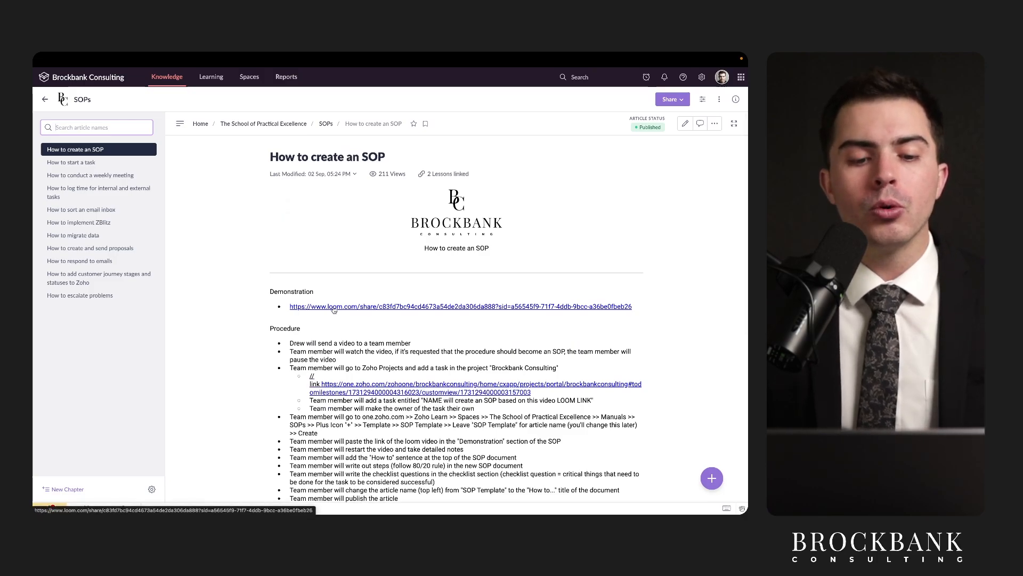
mouse_move(264, 336)
left_mouse_down()
mouse_move(324, 336)
mouse_move(307, 314)
mouse_move(591, 320)
left_mouse_up()
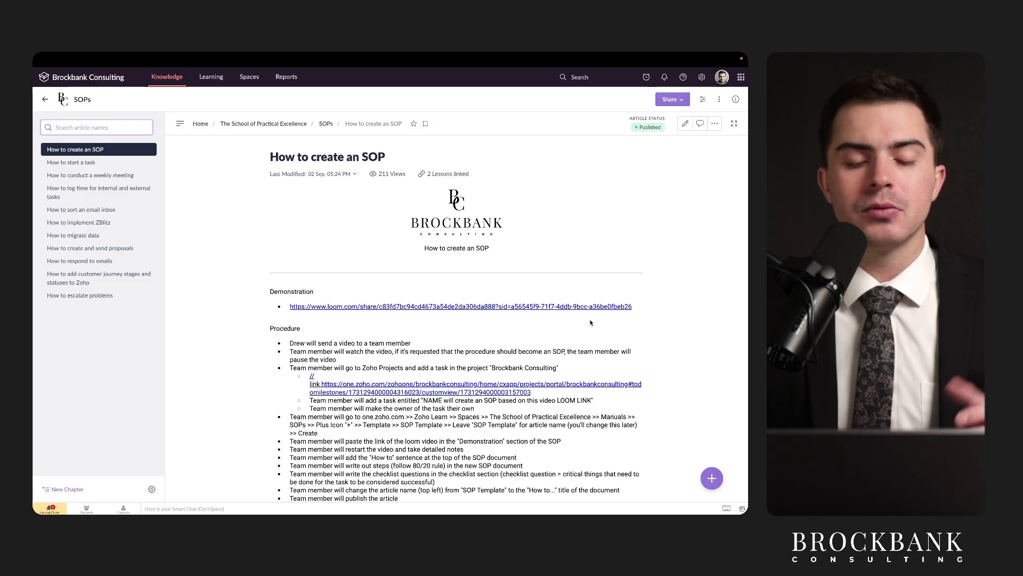
left_click(585, 320)
left_click_drag(347, 317, 562, 317)
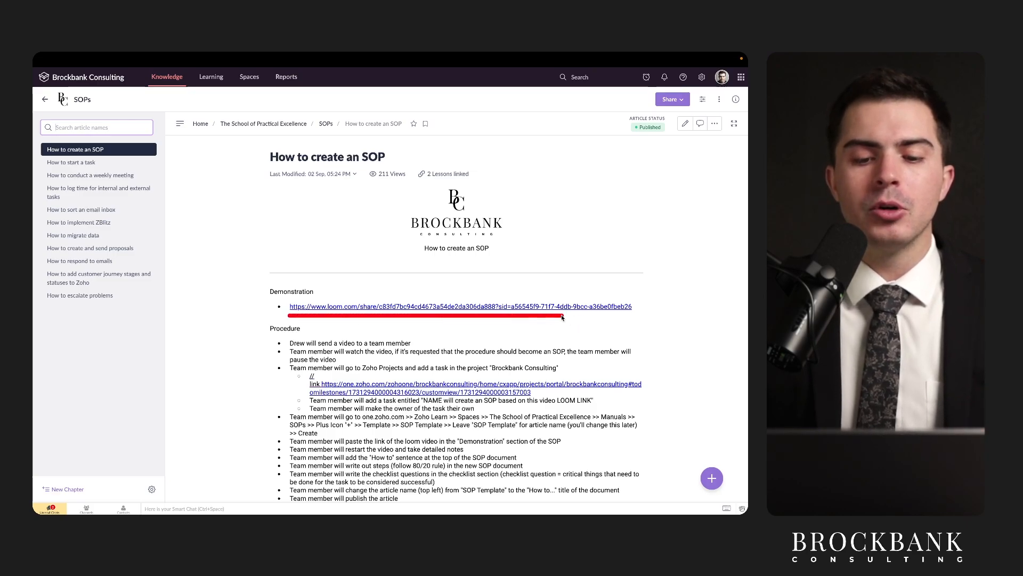
scroll(563, 318, "down", 1)
scroll(562, 318, "up", 1)
left_click(290, 158)
left_click_drag(265, 165, 431, 166)
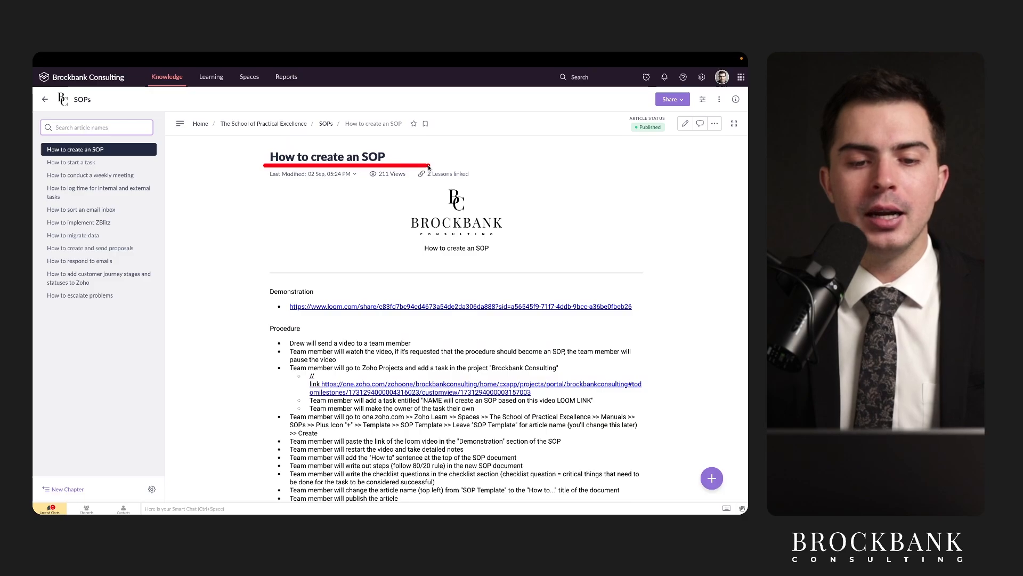
scroll(442, 268, "down", 2)
scroll(442, 268, "down", 2)
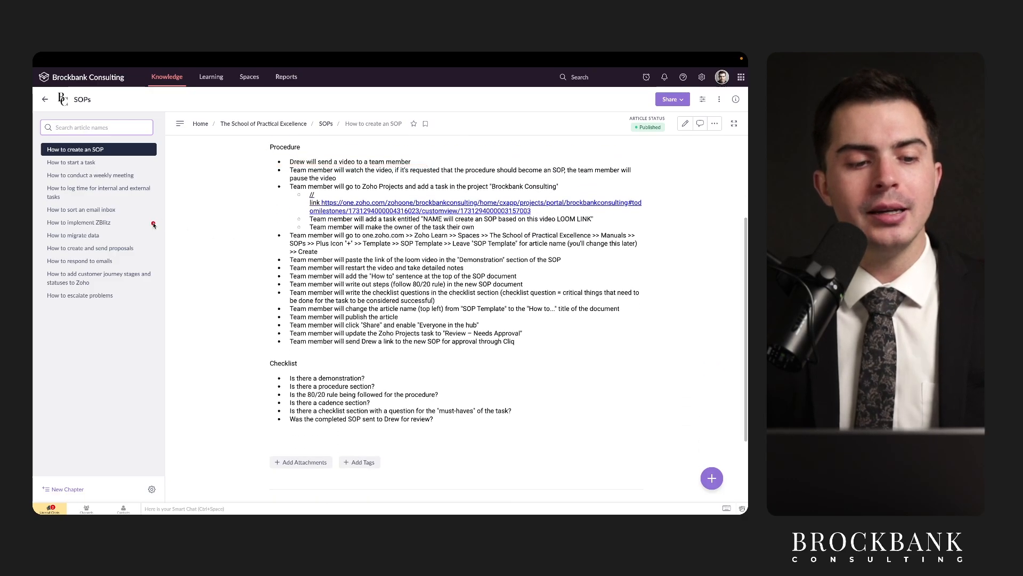
left_click_drag(47, 254, 154, 255)
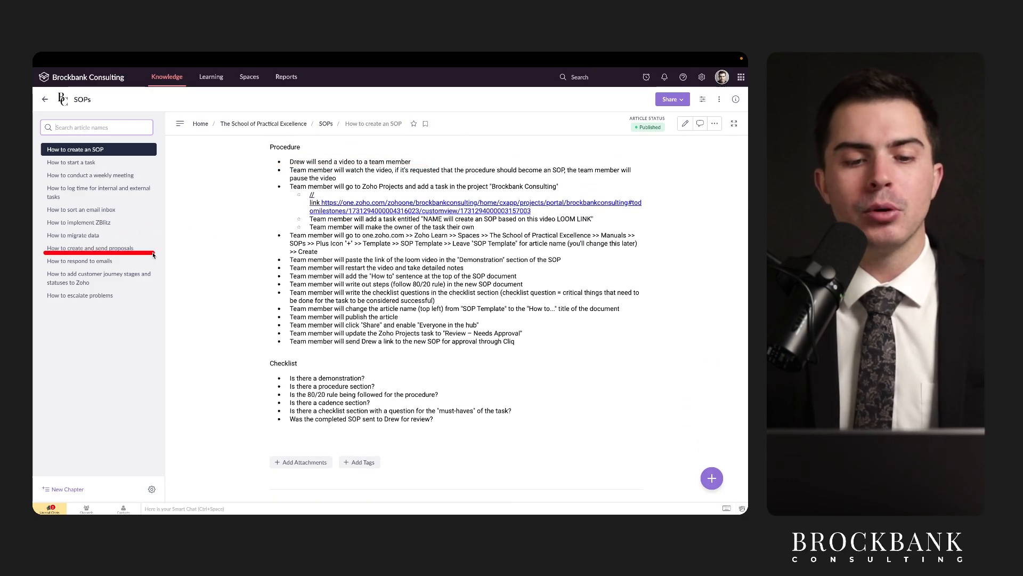
scroll(297, 265, "up", 3)
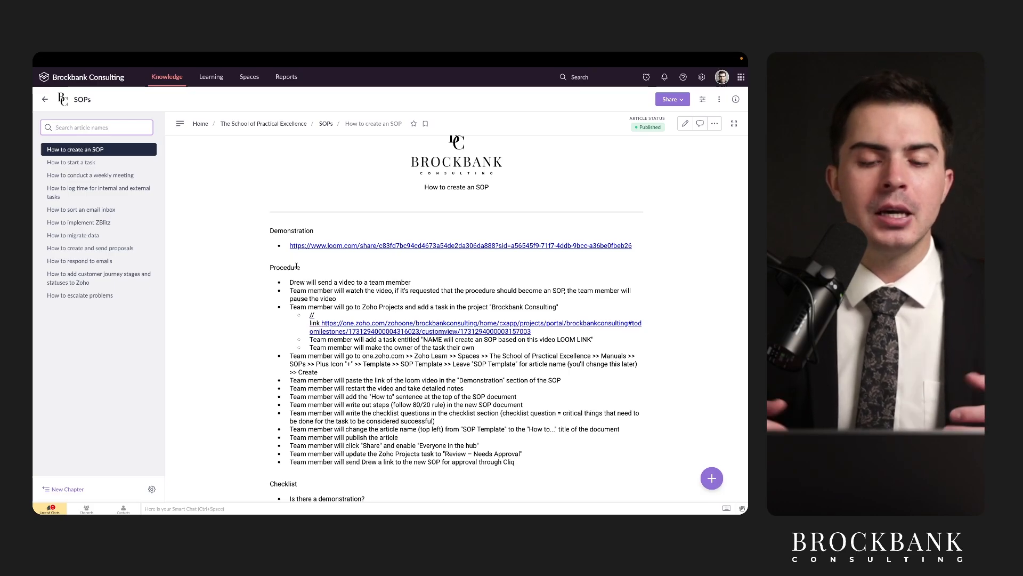
scroll(330, 296, "up", 2)
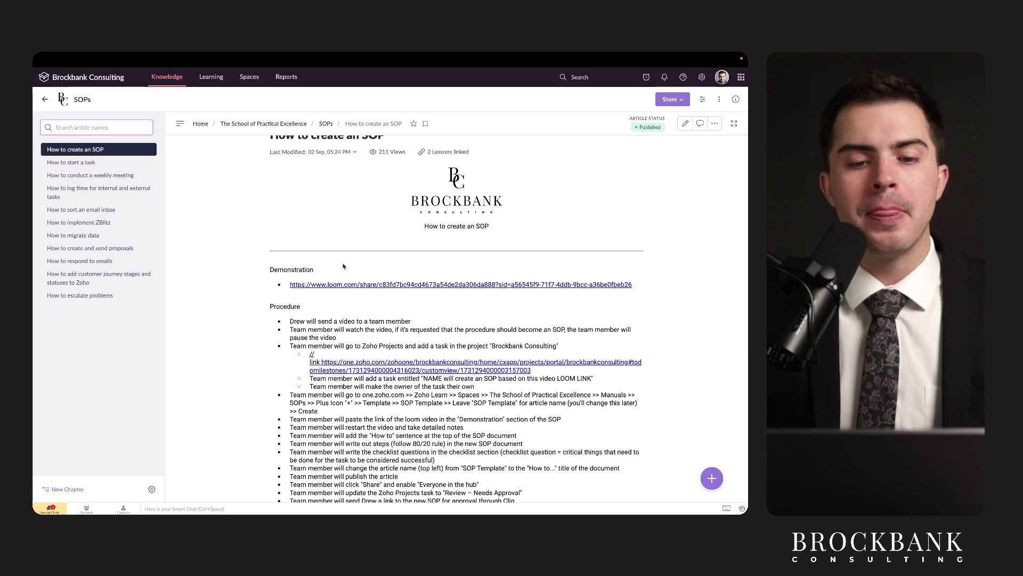
left_click_drag(384, 236, 534, 241)
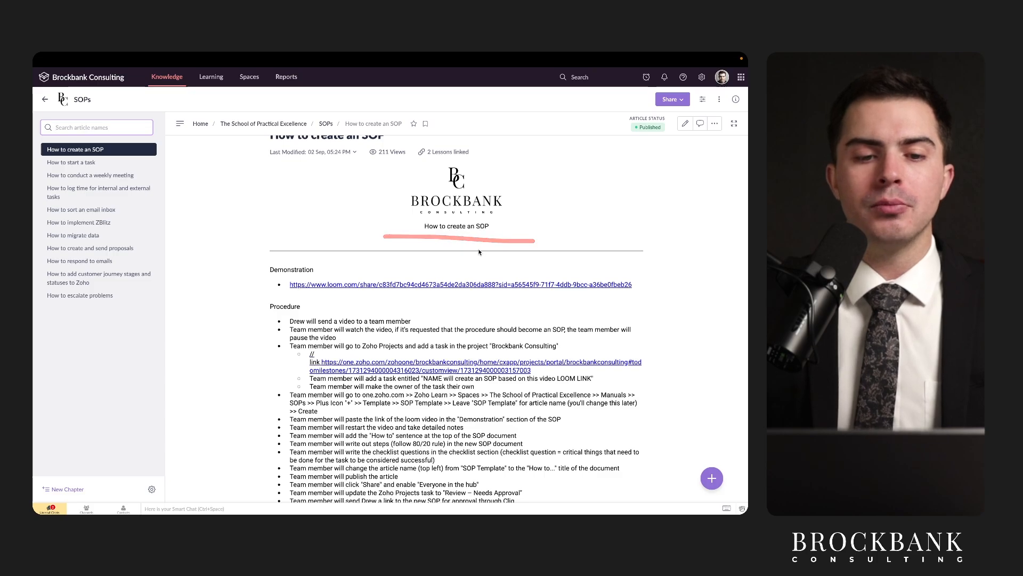
scroll(456, 295, "up", 1)
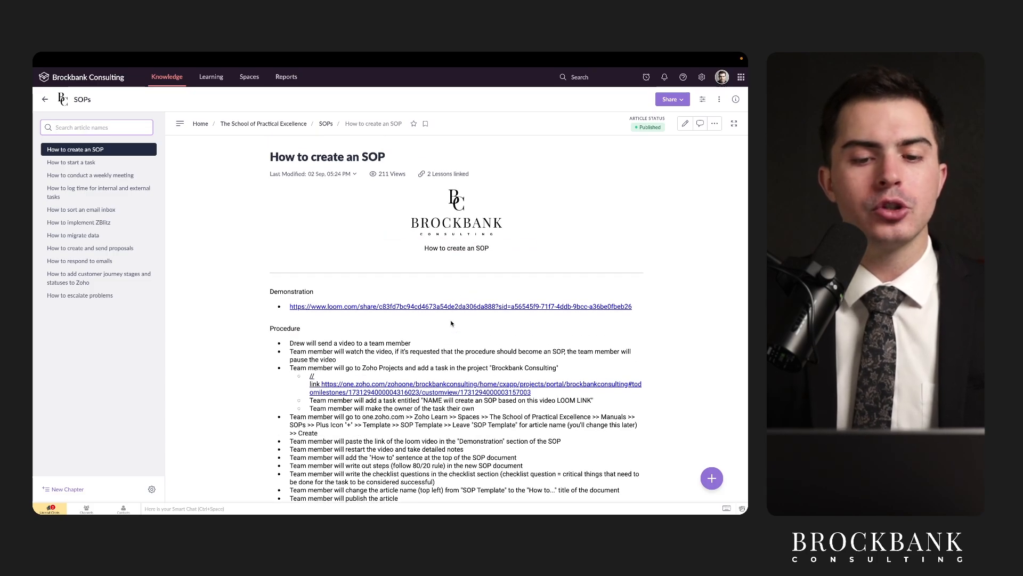
scroll(451, 323, "down", 3)
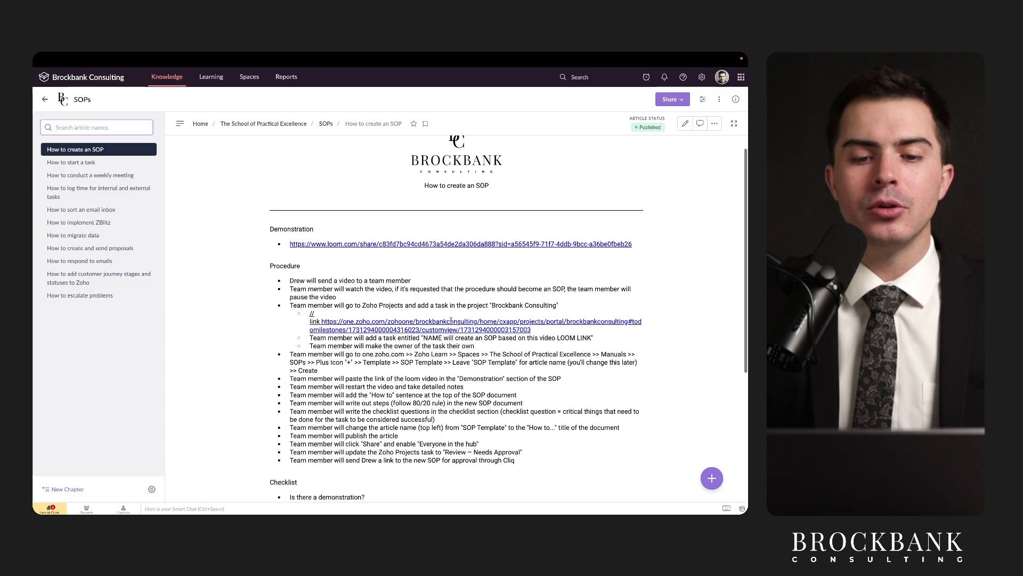
scroll(470, 387, "down", 1)
scroll(458, 347, "up", 2)
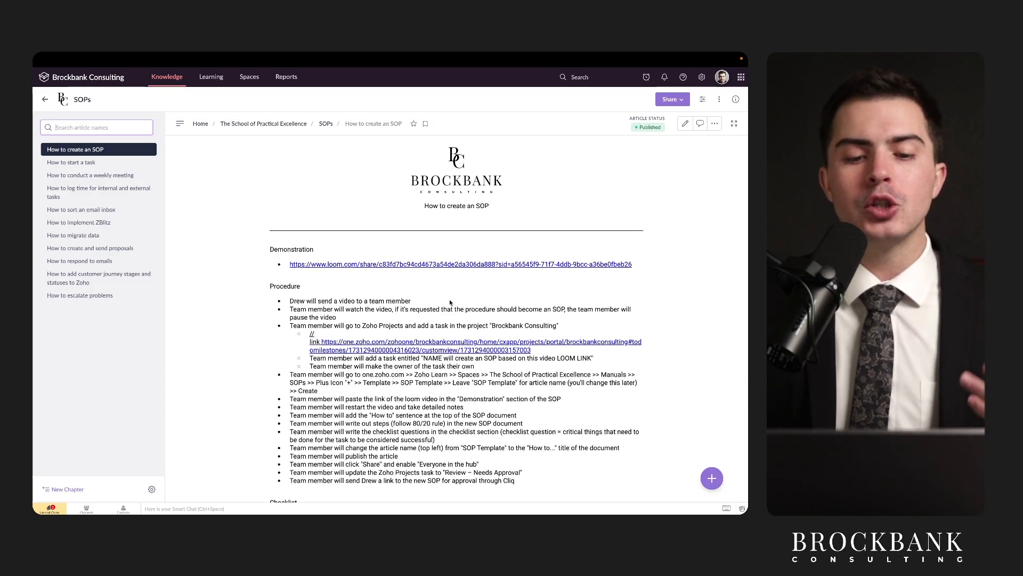
scroll(450, 303, "down", 3)
left_click_drag(286, 222, 382, 221)
left_click_drag(270, 247, 336, 247)
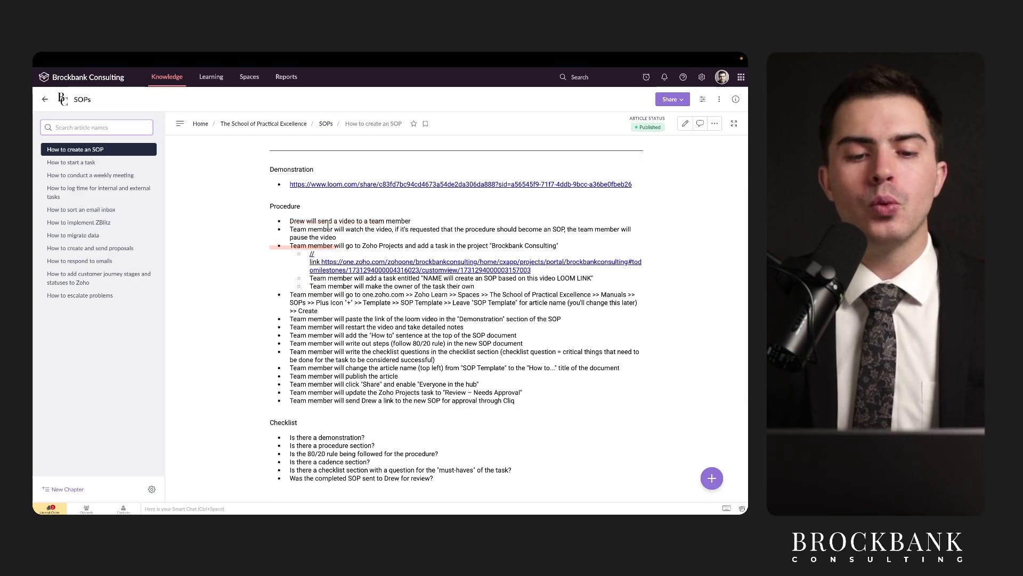
left_click_drag(272, 345, 416, 421)
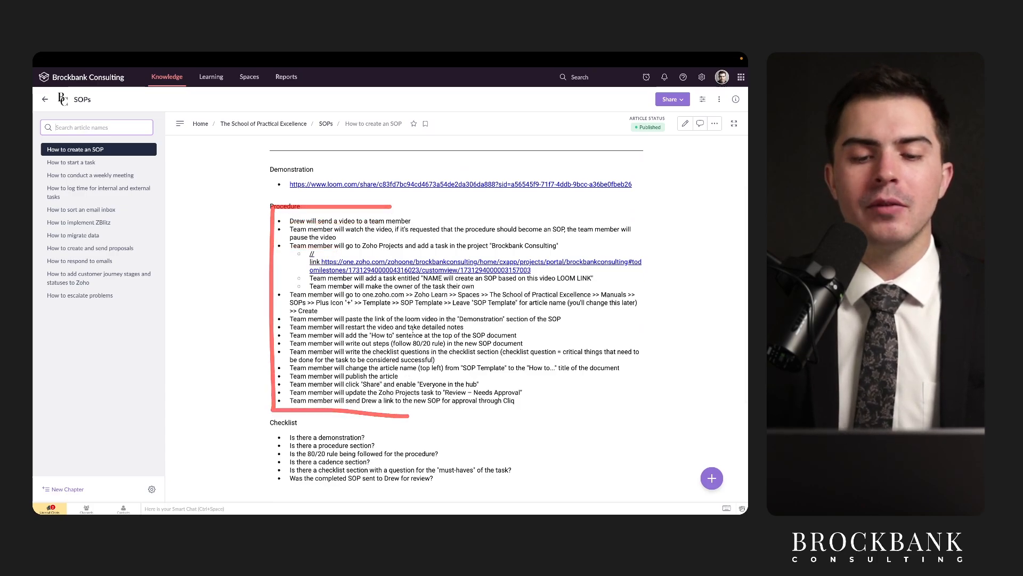
scroll(385, 261, "up", 1)
scroll(385, 261, "up", 1)
left_click_drag(279, 230, 594, 230)
left_click(516, 223, "super")
mouse_move(377, 60)
left_click(661, 79)
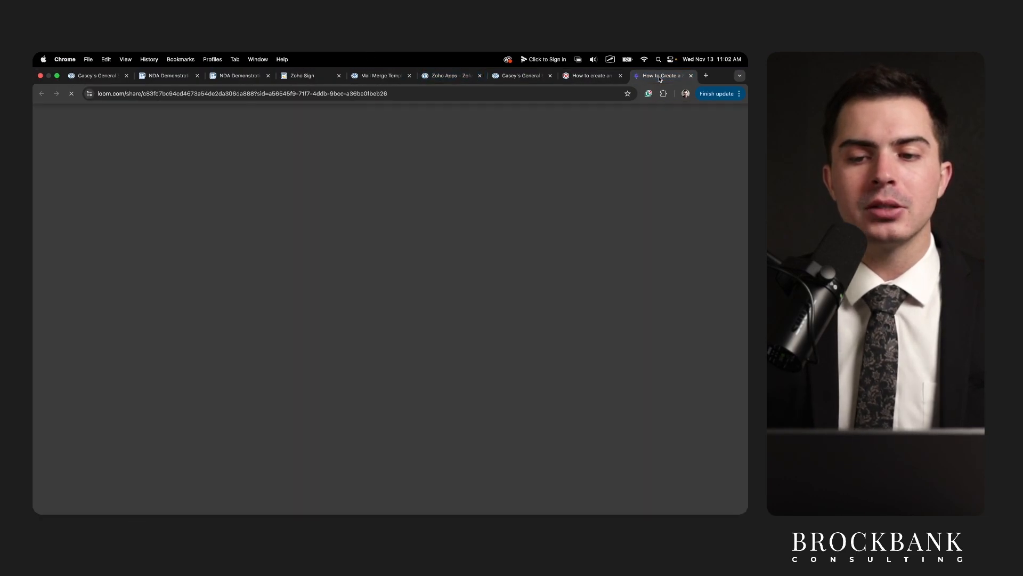
left_click(691, 76)
left_click_drag(43, 252, 182, 253)
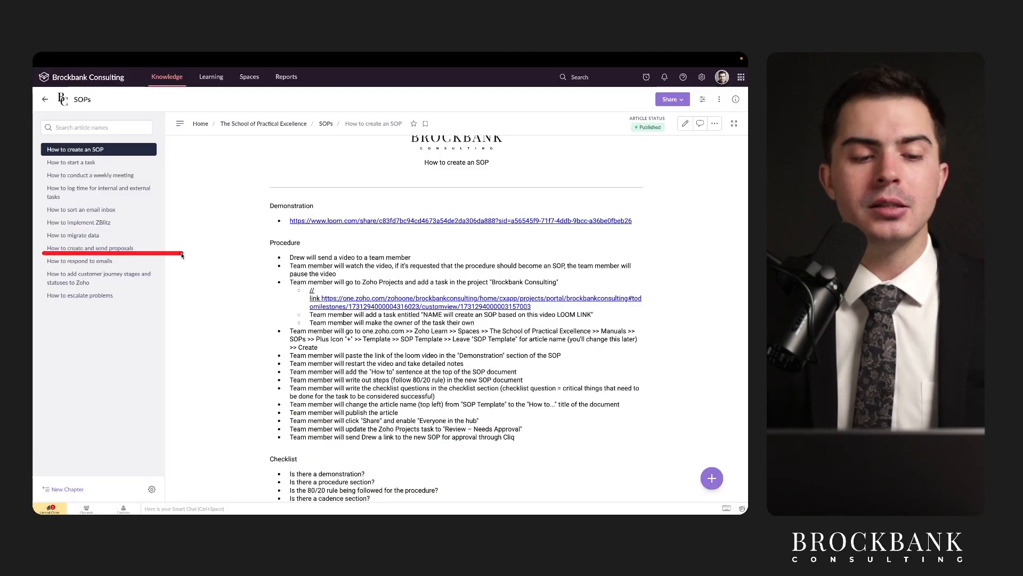
Switch from the Zoho CRM deal to the App Store through the phone's app switcher.
scroll(353, 313, "up", 2)
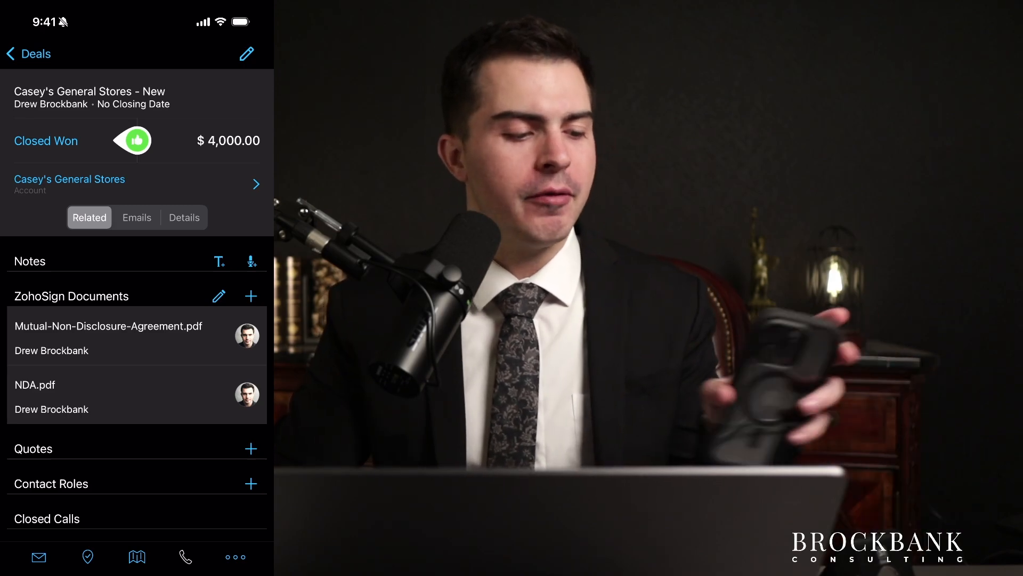
left_click_drag(137, 571, 137, 384)
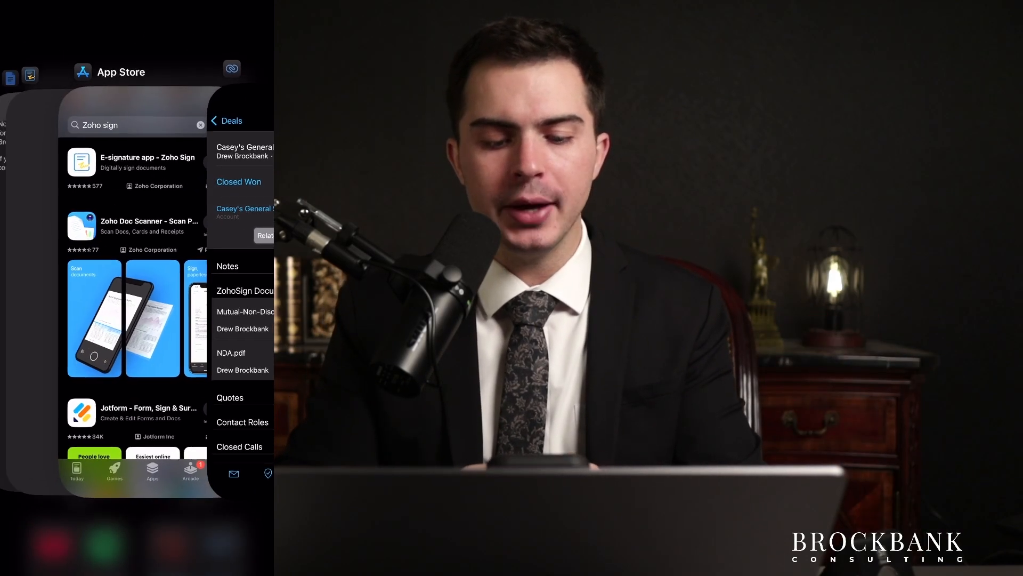
left_click(128, 299)
Search the App Store for 'zoho crm' and confirm Zoho CRM is already installed.
left_click(205, 56)
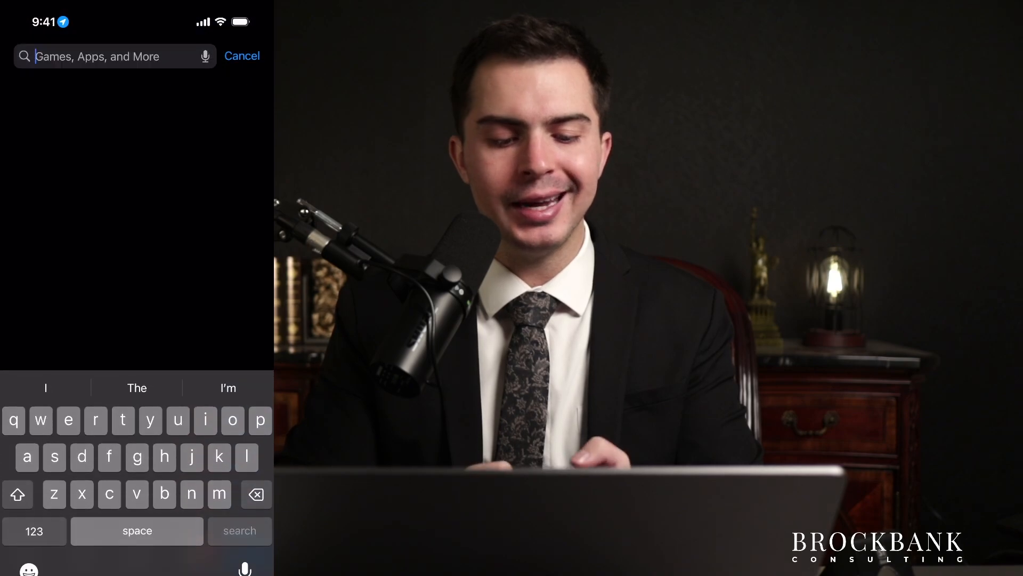
type("zoho crm")
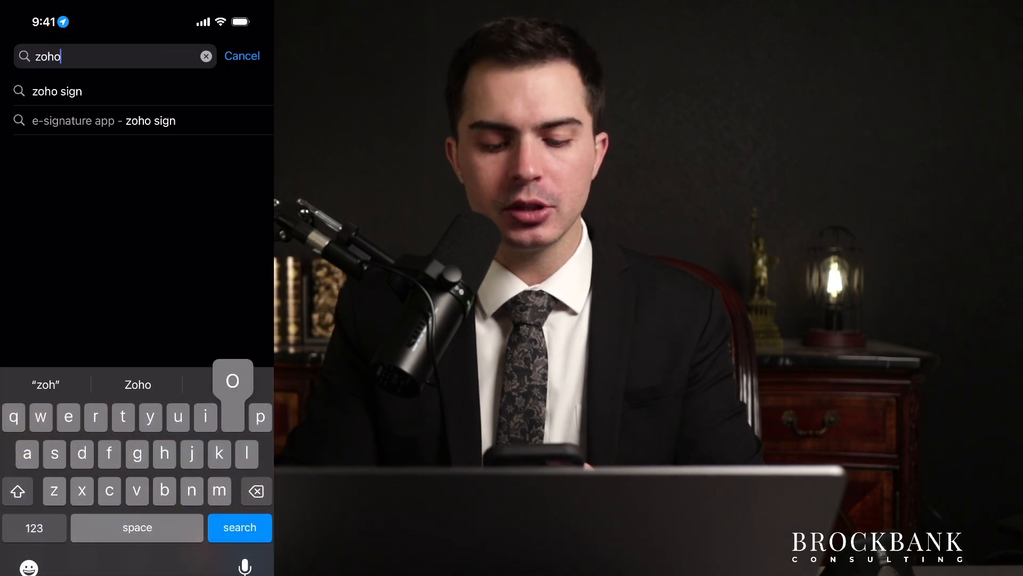
key("Return")
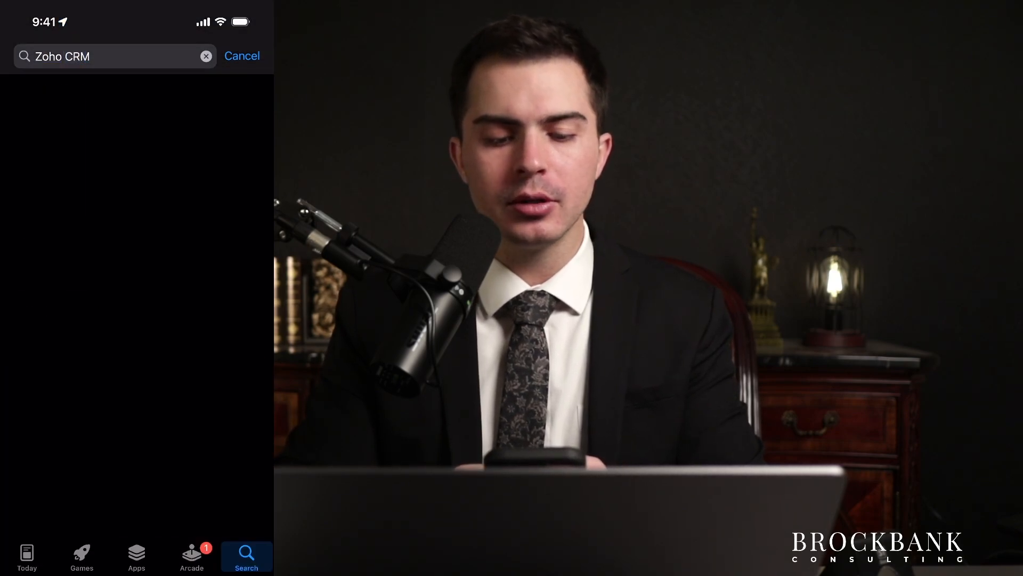
scroll(137, 320, "down", 5)
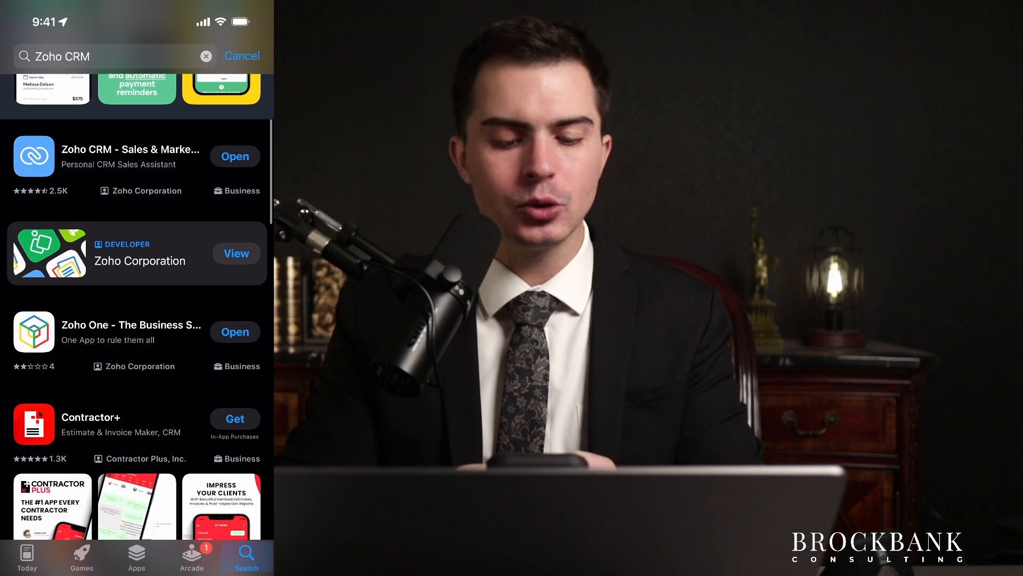
scroll(137, 320, "down", 1)
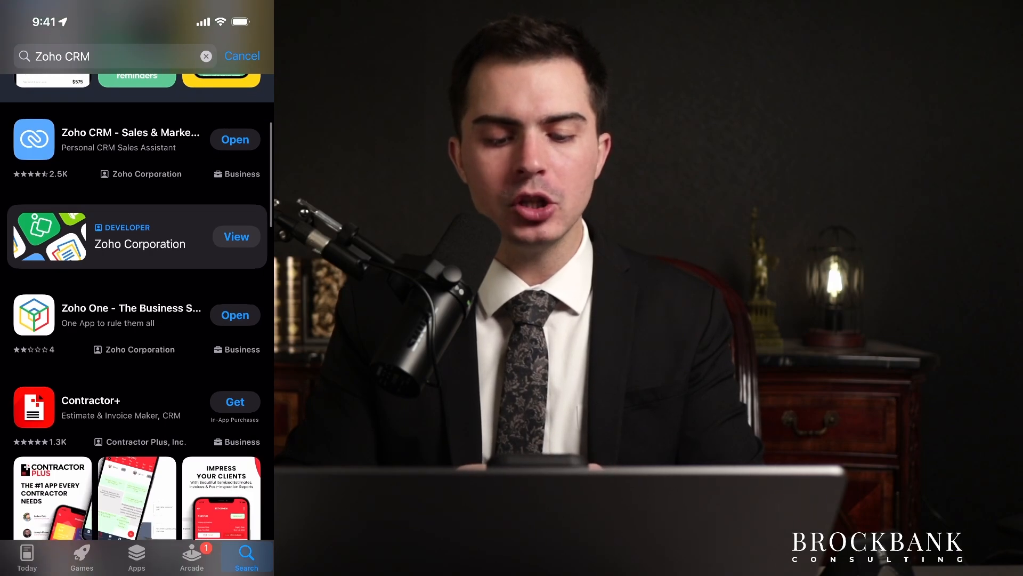
scroll(137, 320, "down", 1)
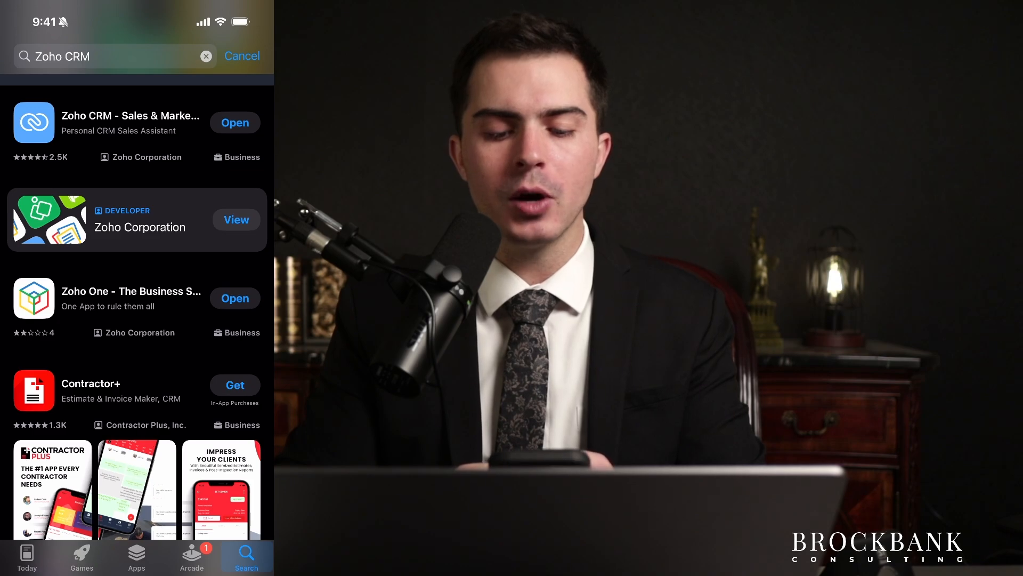
Search for 'zoho sign' and confirm the Zoho Sign e-signature app shows Open.
left_click(206, 56)
type("z")
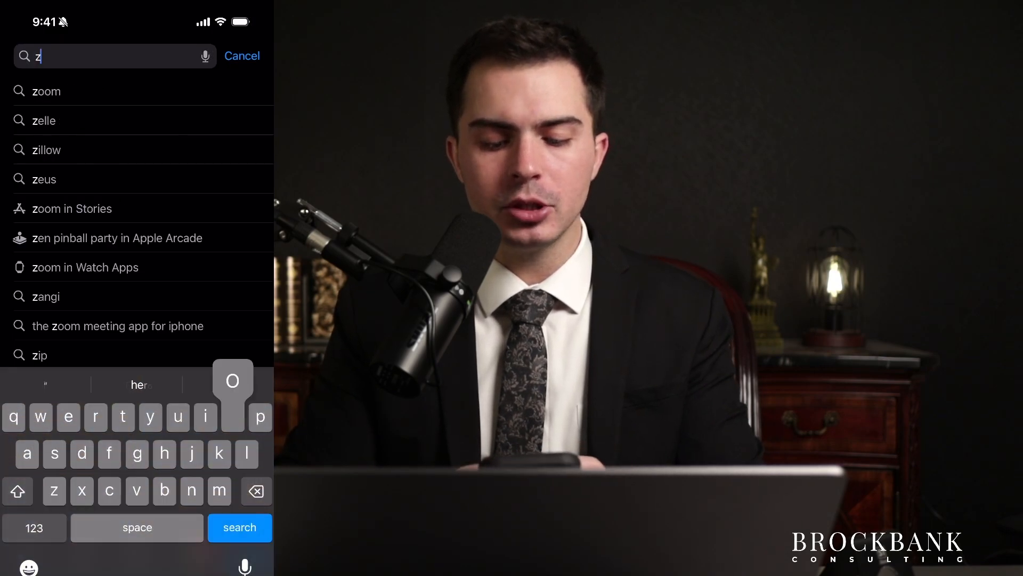
type("oho sip")
key("BackSpace")
type("gn")
key("Return")
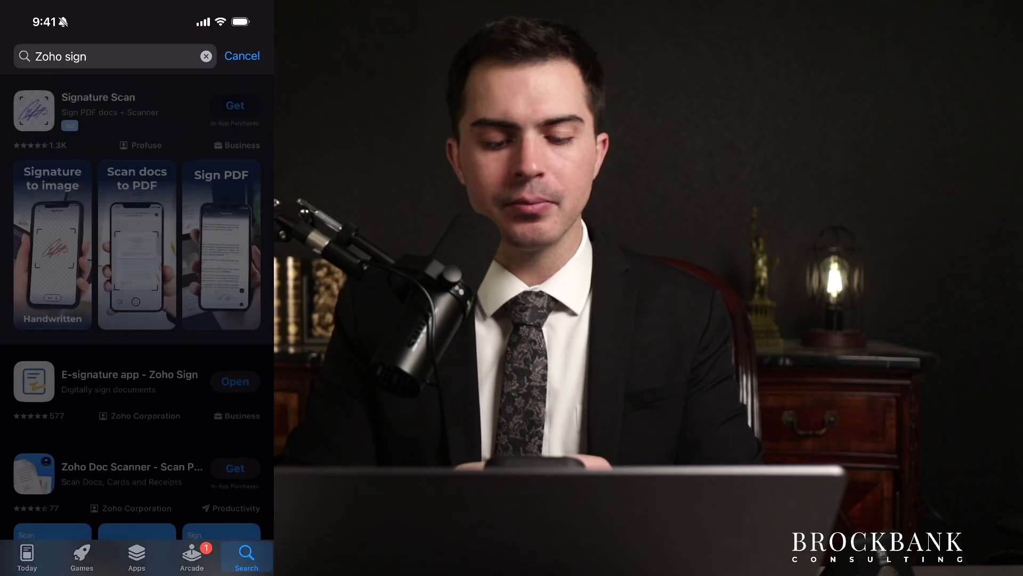
scroll(137, 306, "down", 5)
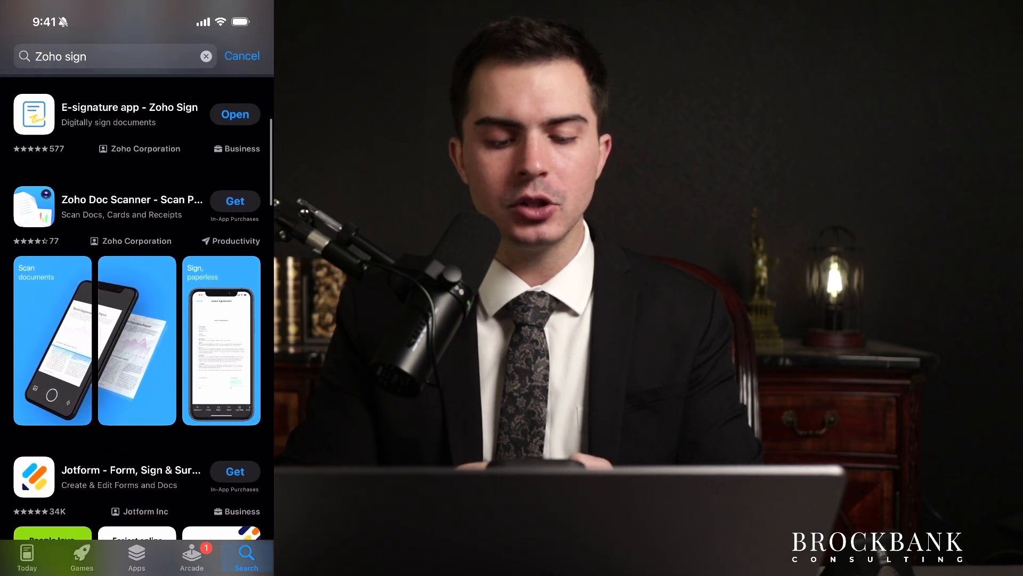
Return to Zoho CRM and open the Casey's General Stores - New deal from the deals list.
left_click_drag(137, 571, 229, 427)
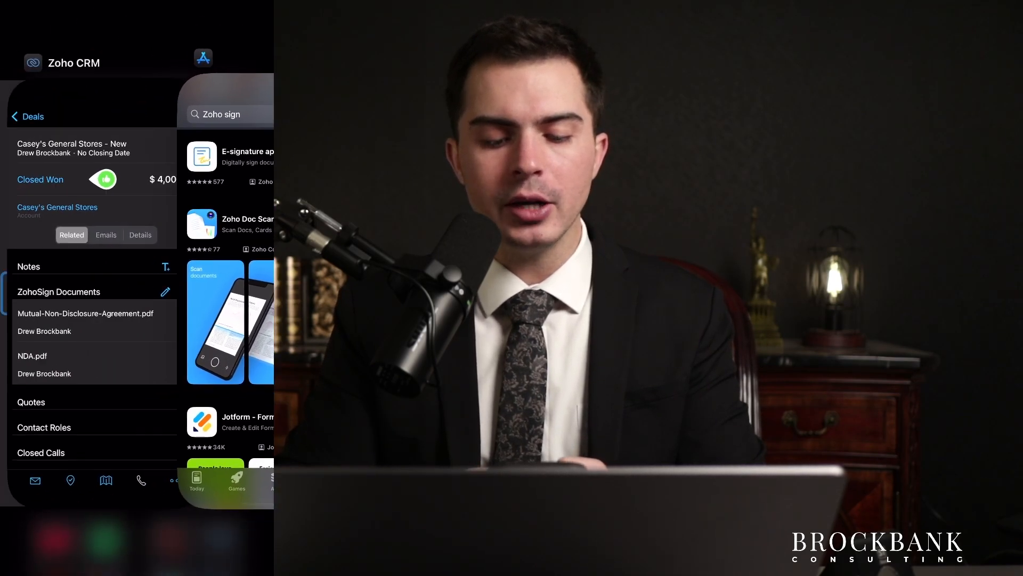
left_click(137, 293)
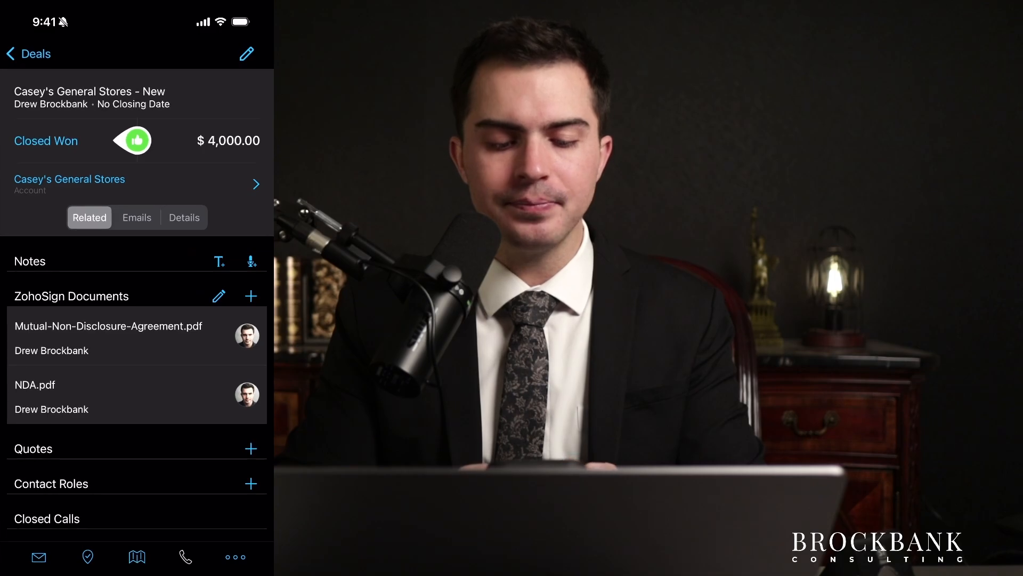
left_click(29, 54)
scroll(137, 320, "up", 2)
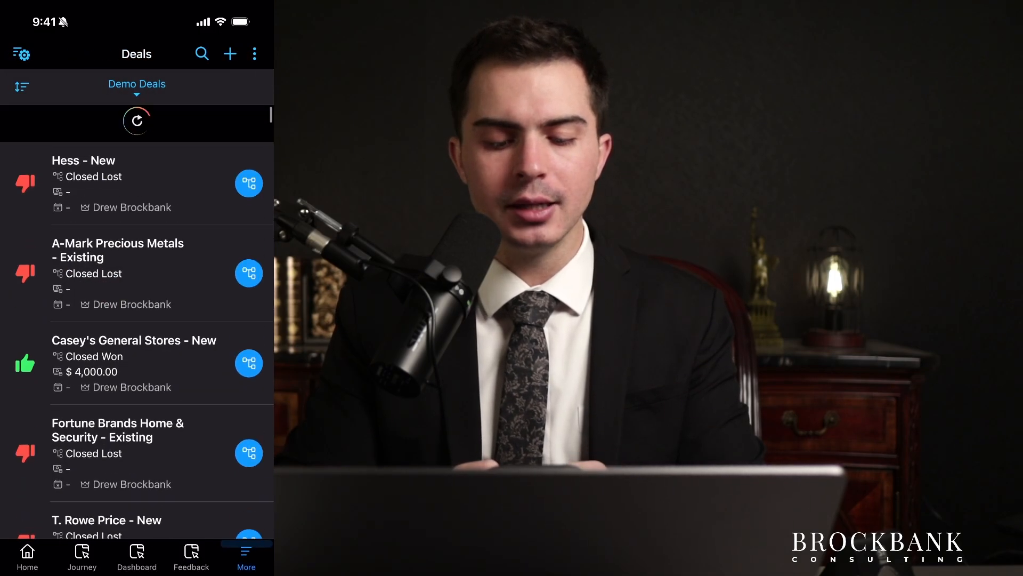
scroll(137, 319, "down", 2)
left_click(134, 214)
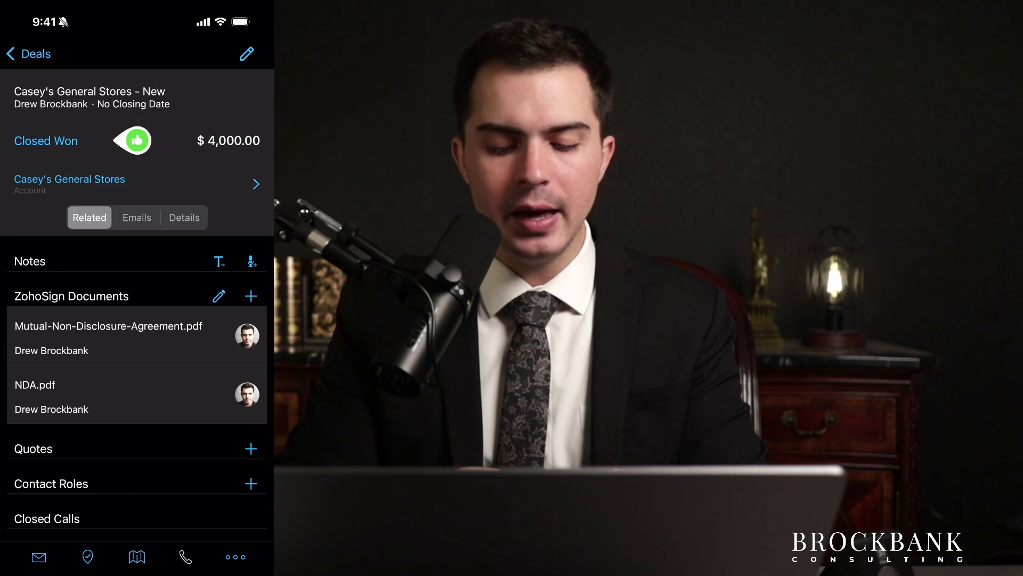
Choose Custom Buttons > Send with Zoho Sign from the deal's ••• menu.
left_click(236, 557)
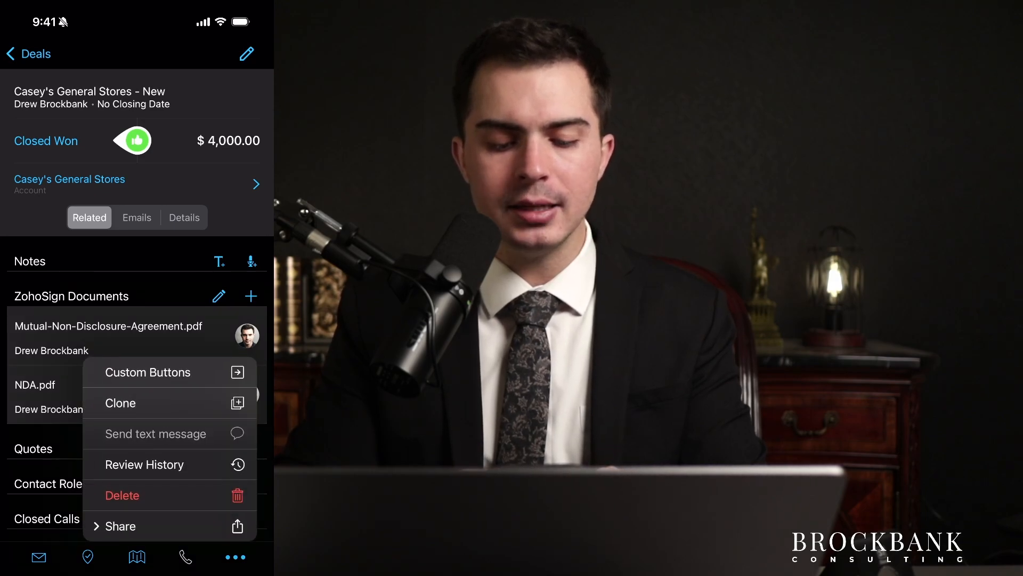
left_click(147, 372)
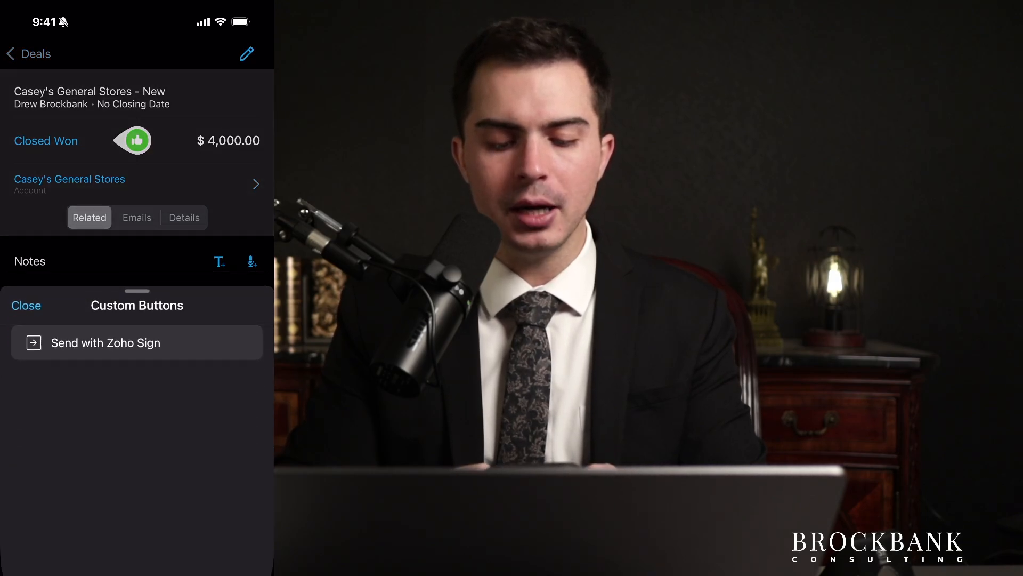
left_click(114, 340)
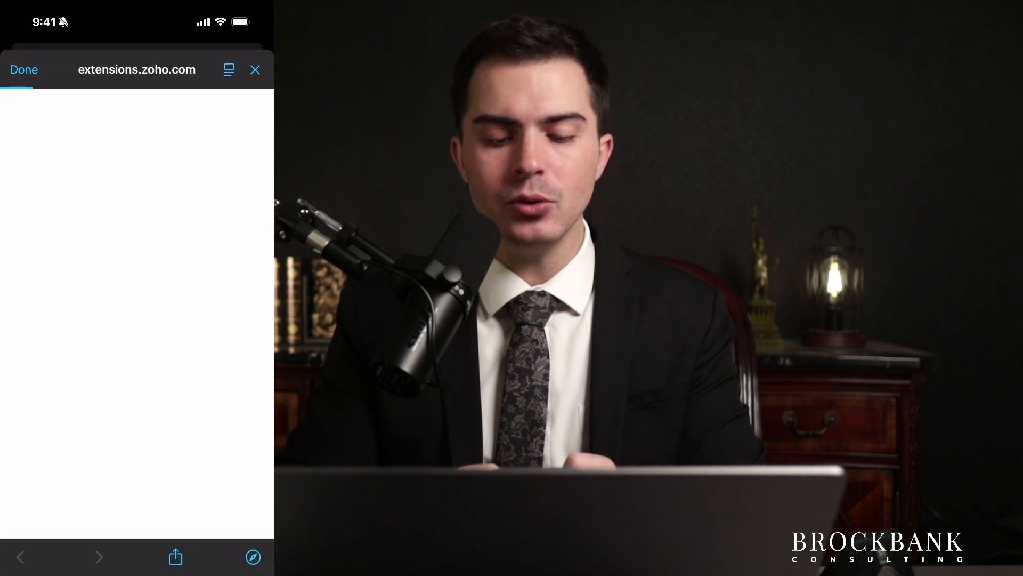
Add the Mutual-Non-Disclosure-Agreement.pdf ZohoSign template as the document, loading CEO as signer 1.
scroll(149, 336, "down", 1)
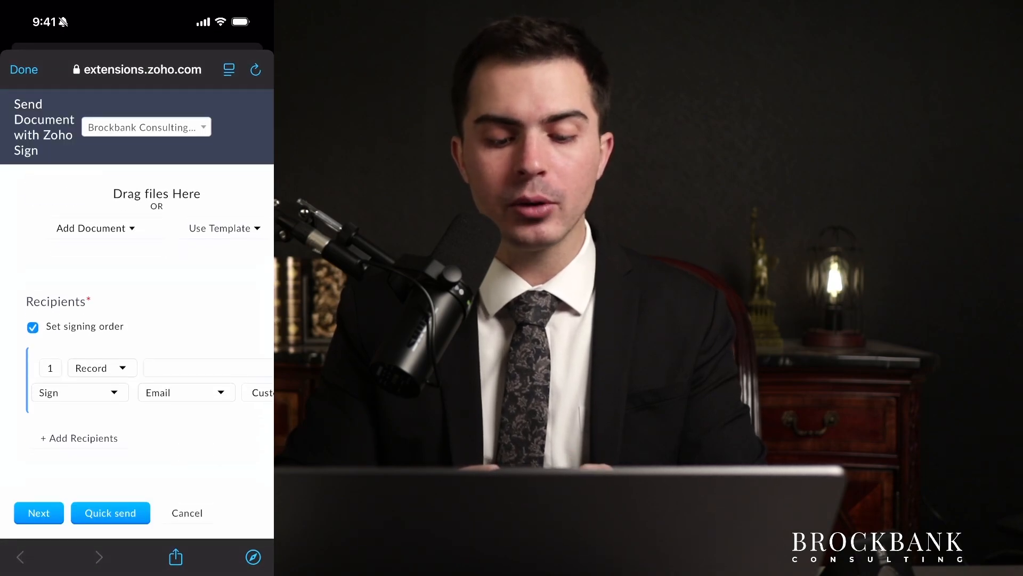
scroll(150, 323, "up", 2)
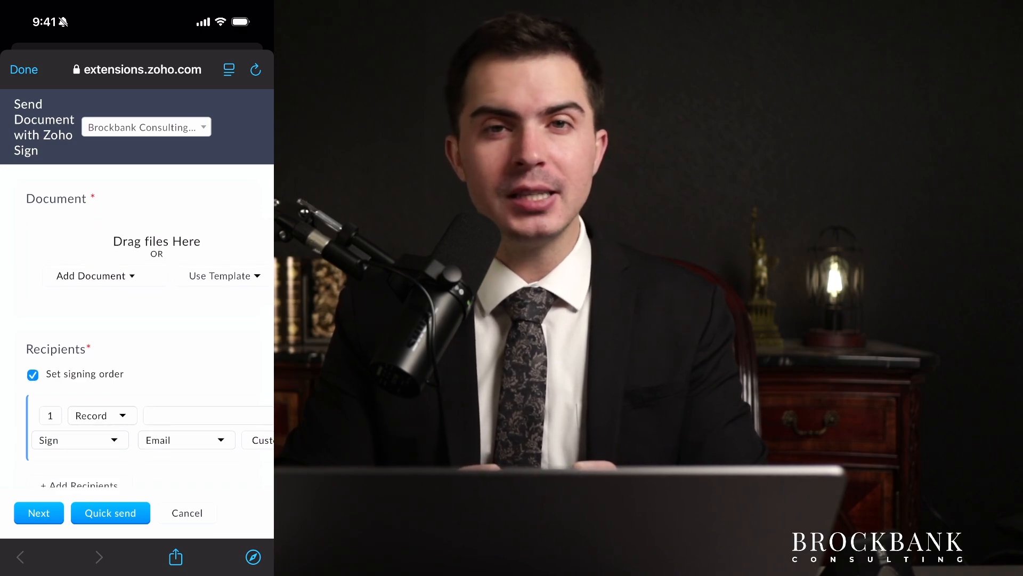
left_click(223, 275)
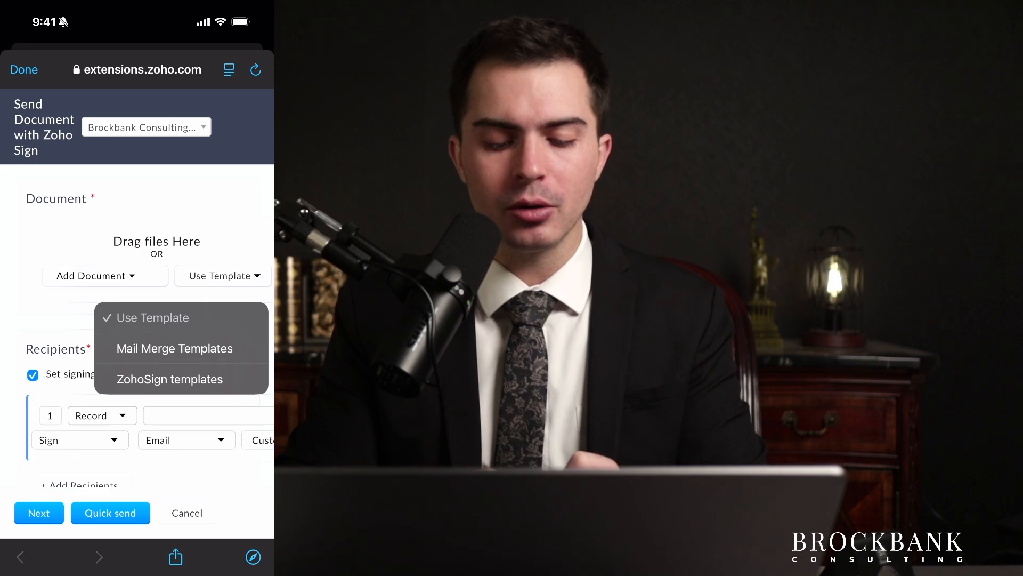
left_click(169, 379)
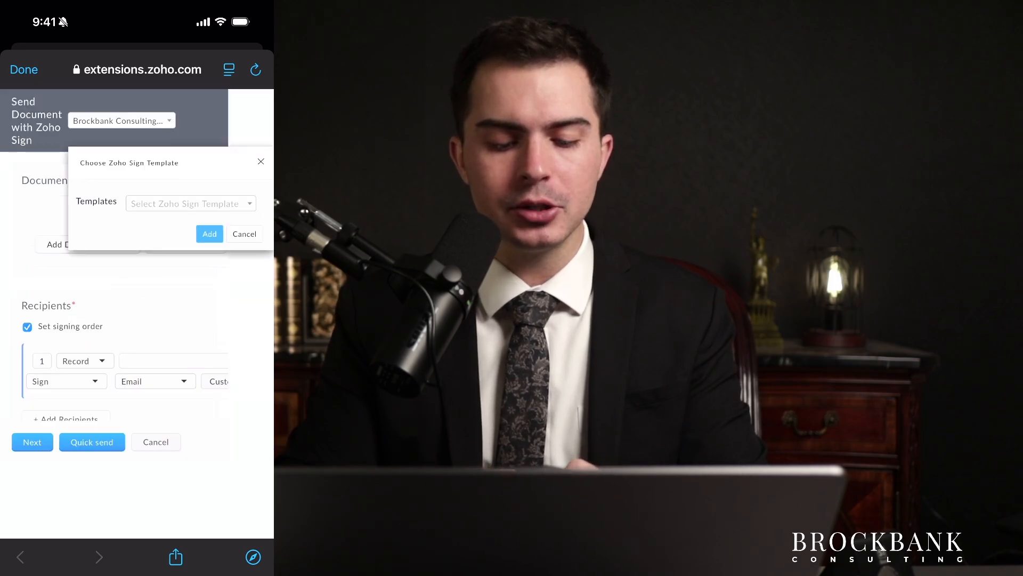
left_click(191, 203)
left_click(173, 246)
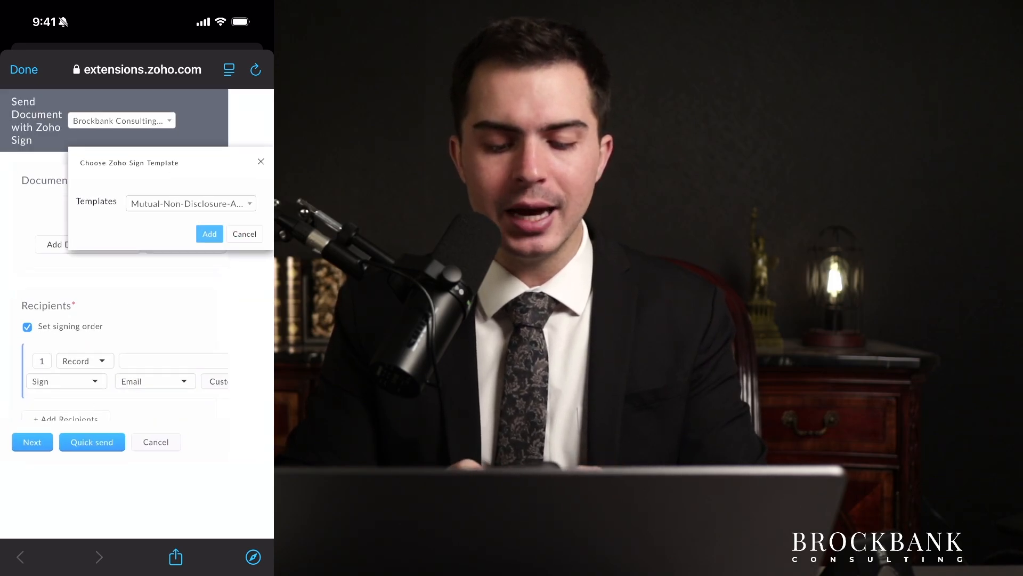
left_click(209, 233)
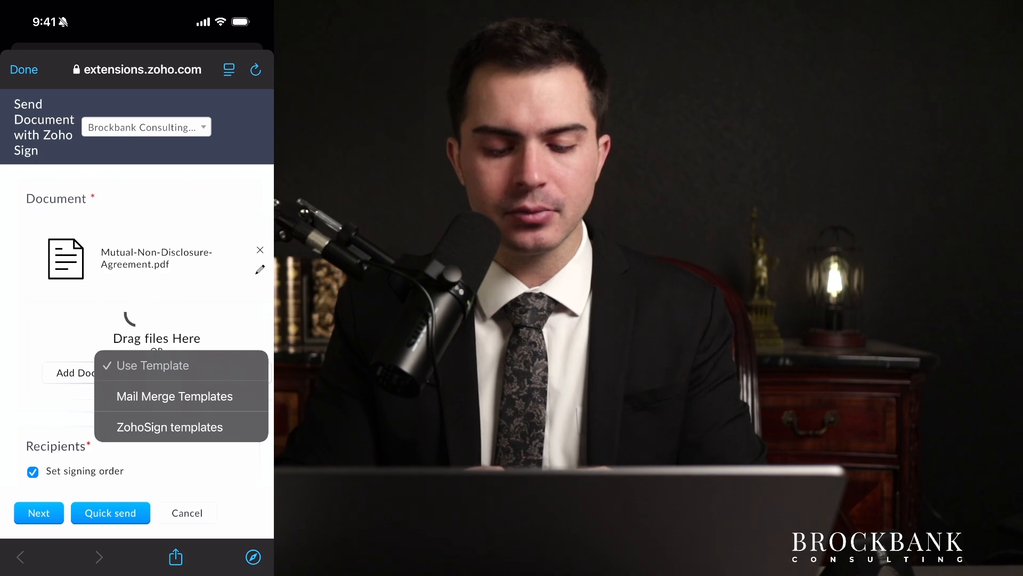
scroll(144, 320, "down", 2)
scroll(144, 319, "down", 3)
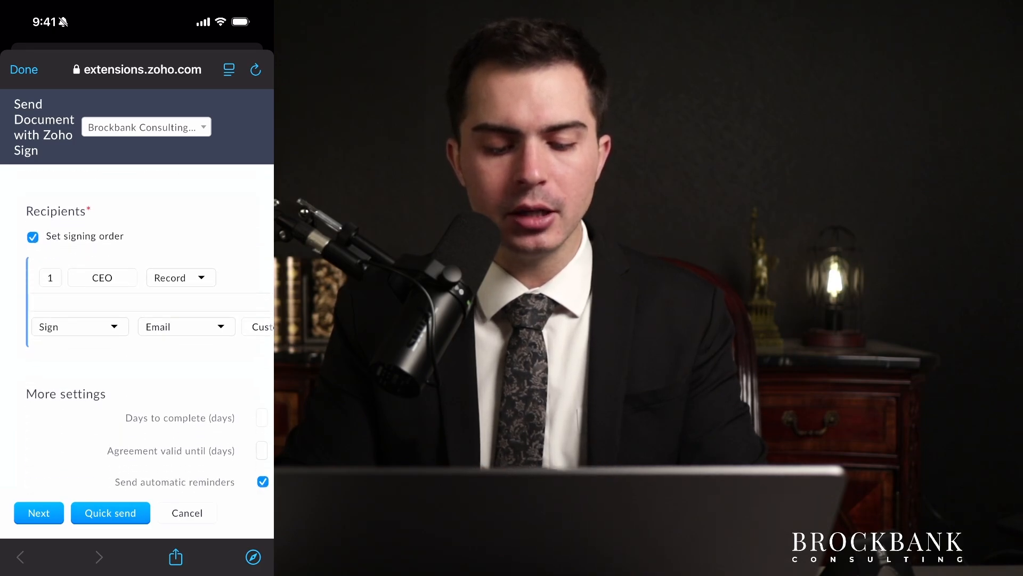
Switch the CEO signer from Record to Email and enter the signer's e-mail address.
left_click(181, 278)
left_click(130, 409)
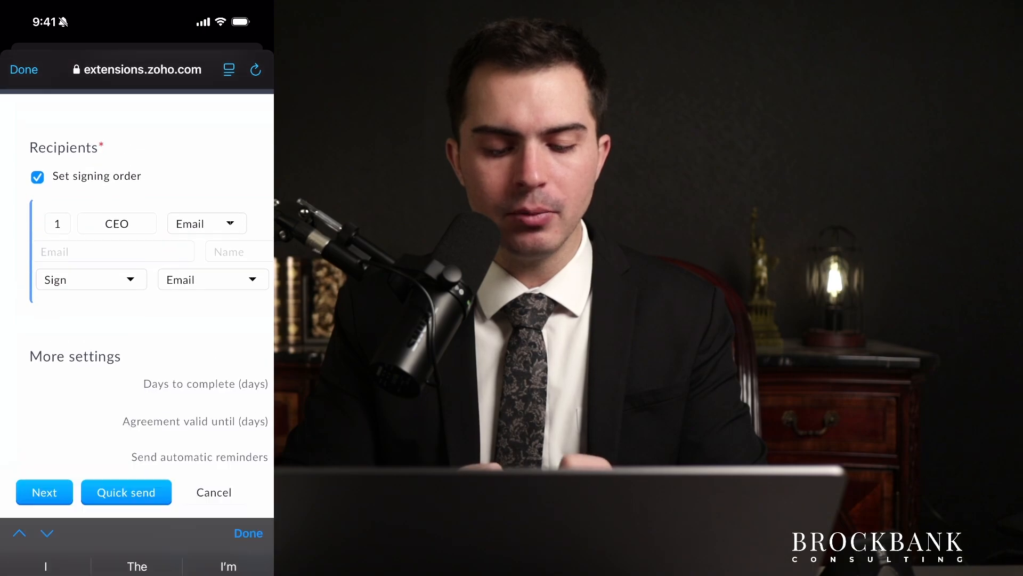
left_click(115, 268)
type("T")
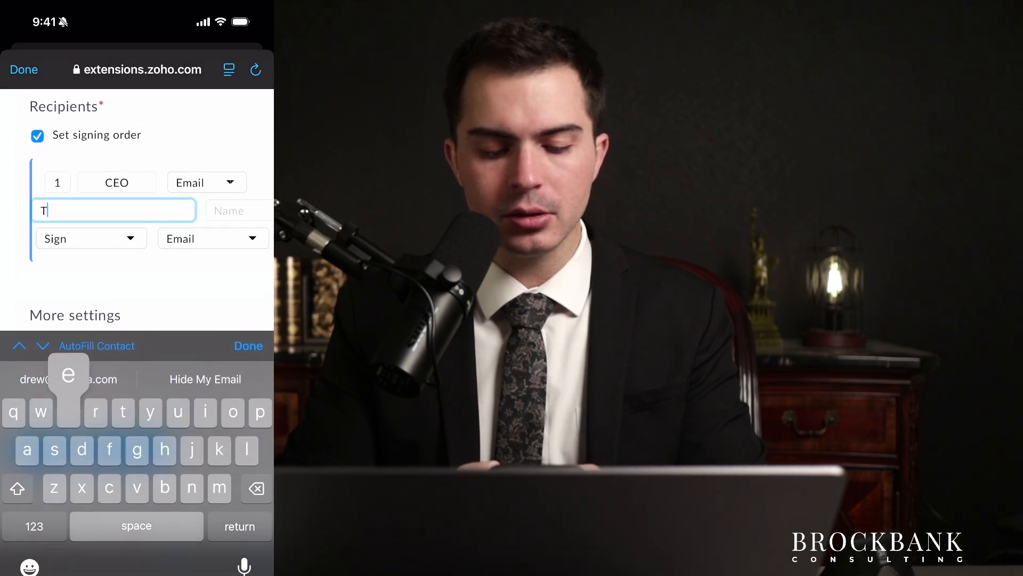
type("est@")
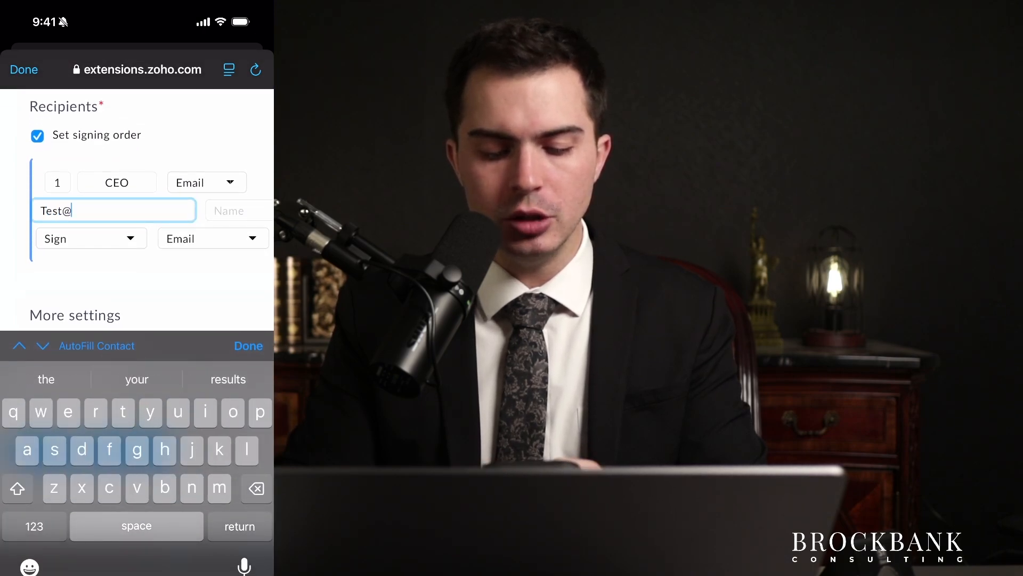
type("gmail.com")
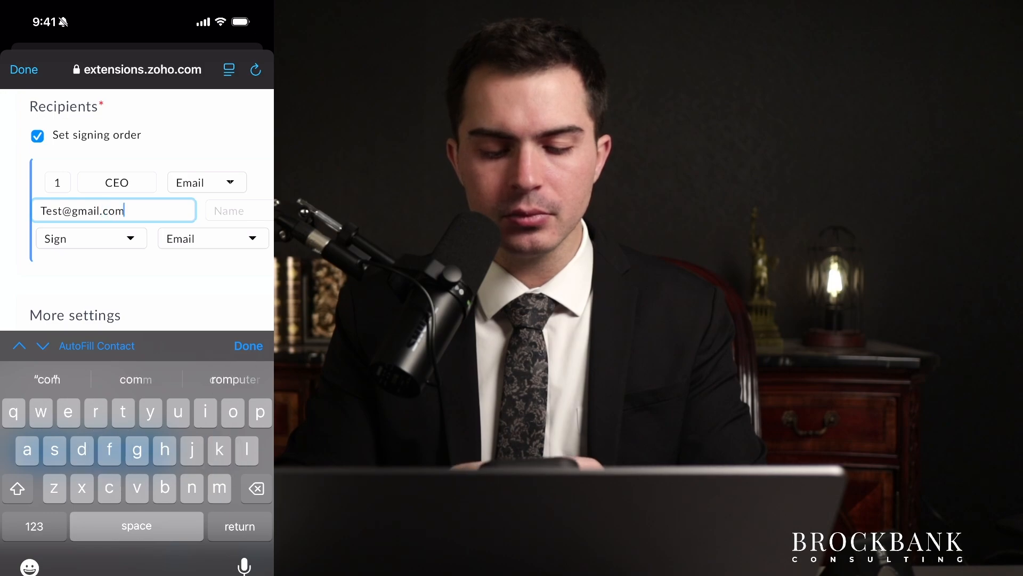
left_click(238, 210)
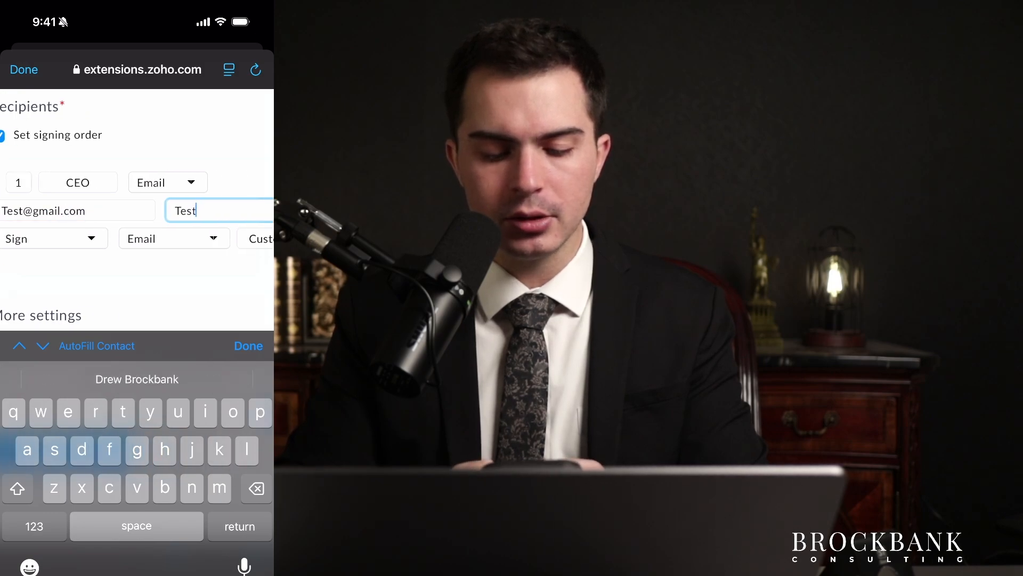
left_click(249, 346)
Review the Send Document with Zoho Sign screen until the agreement is confirmed as sent.
scroll(137, 314, "left", 1)
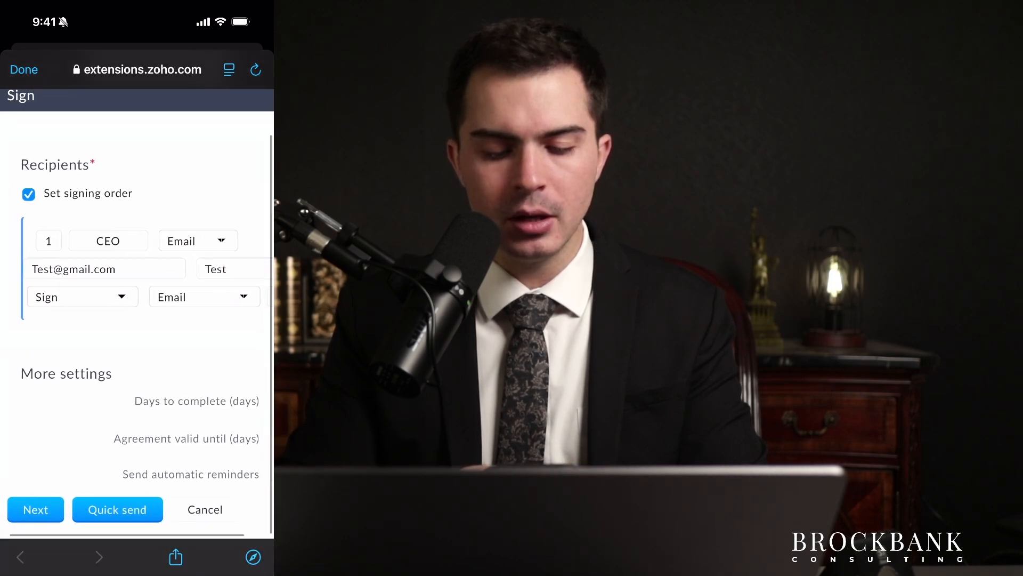
scroll(137, 315, "right", 1)
scroll(137, 314, "left", 1)
scroll(137, 315, "down", 2)
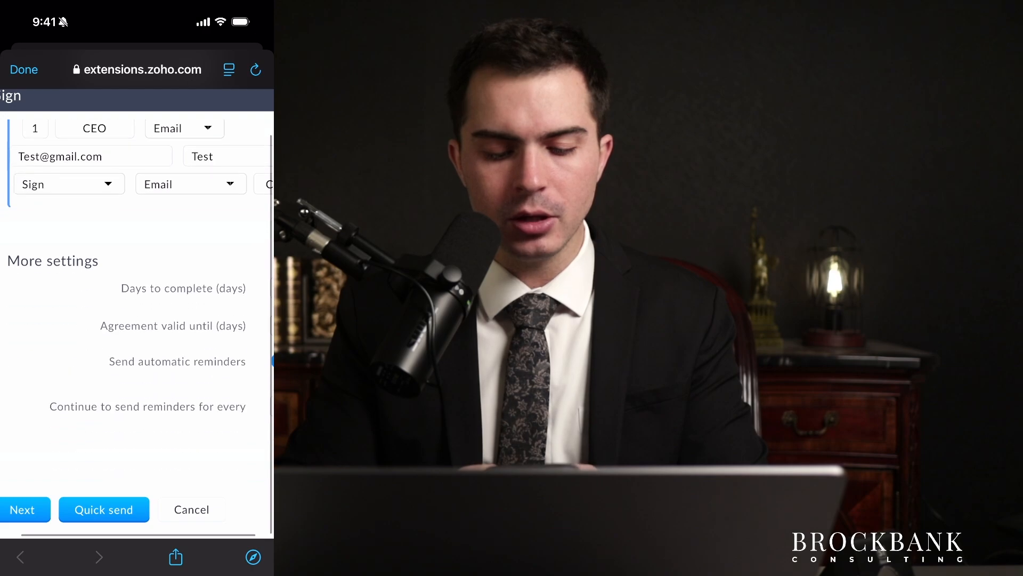
scroll(137, 315, "right", 1)
scroll(137, 315, "left", 1)
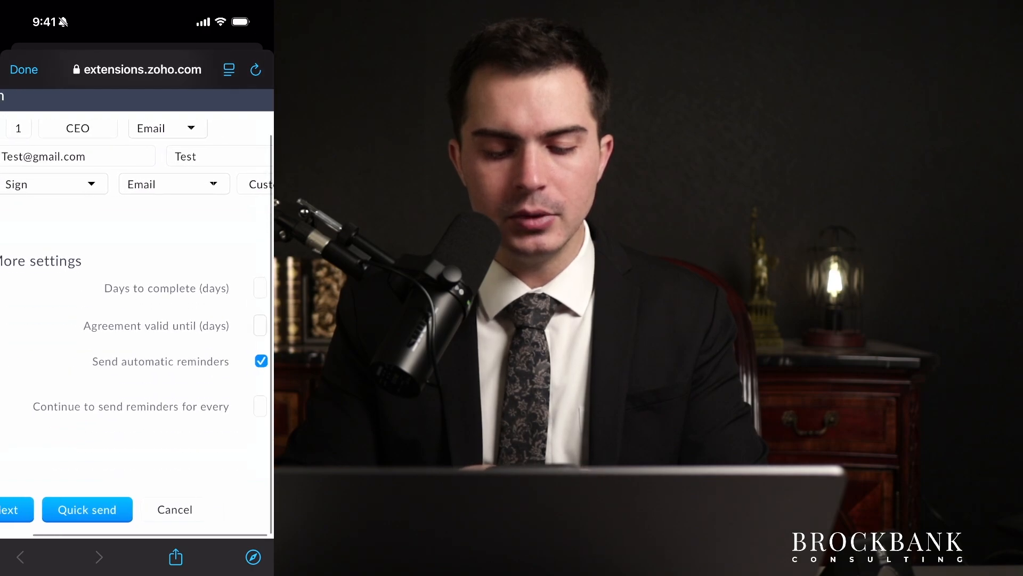
scroll(137, 314, "left", 1)
scroll(137, 315, "down", 3)
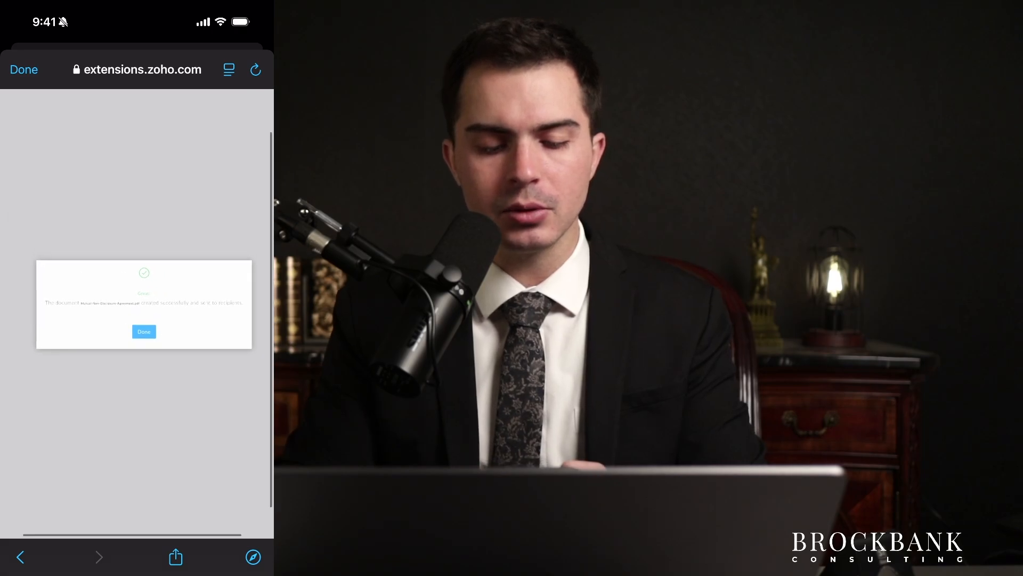
left_click_drag(137, 570, 214, 426)
Switch to the Zoho Sign app and view its documents out for signature.
left_click(38, 293)
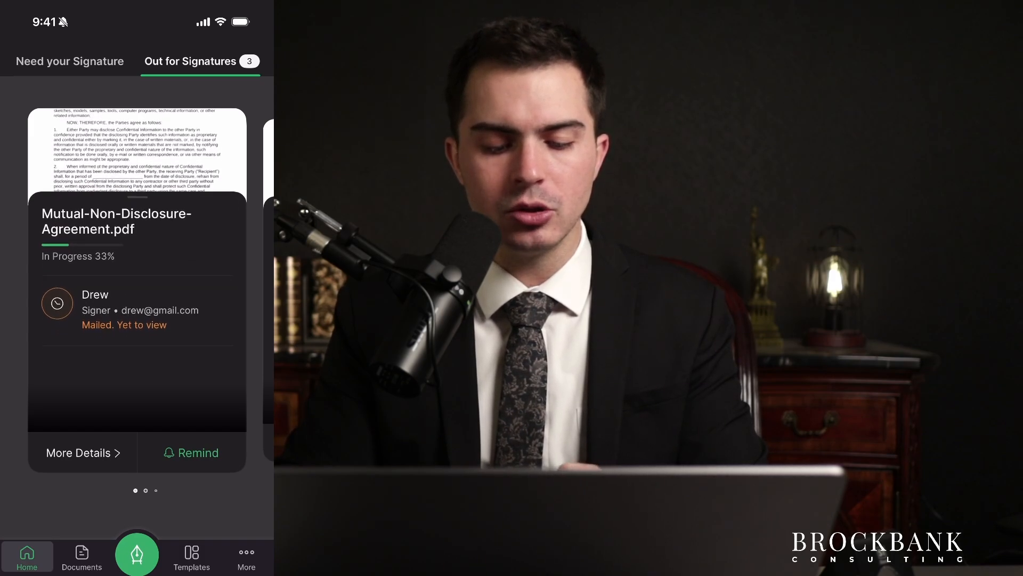
scroll(137, 291, "right", 2)
scroll(137, 291, "left", 3)
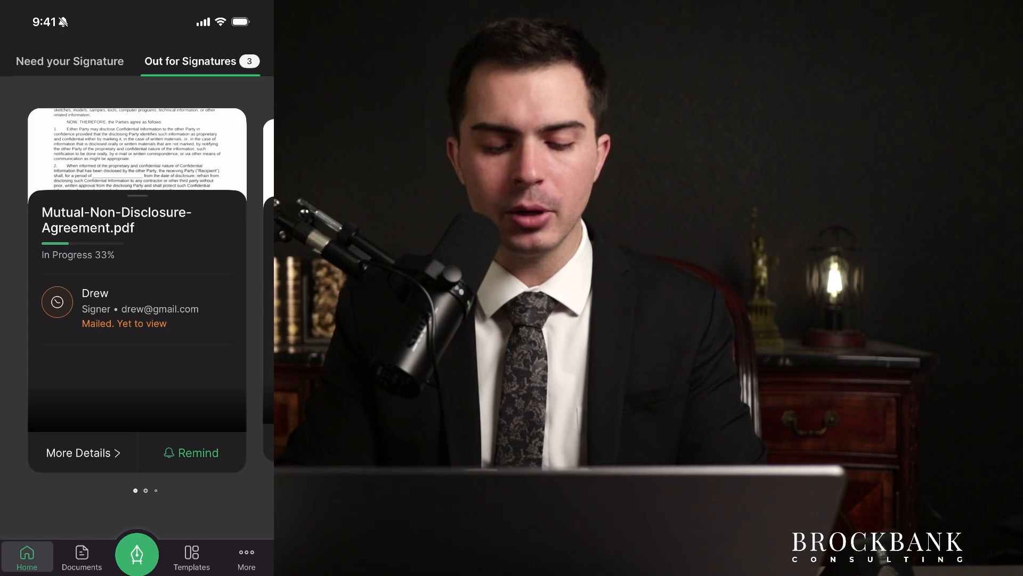
Open the Mutual-Non-Disclosure-Agreement.pdf details and preview the agreement's pages.
left_click(83, 453)
left_click(137, 153)
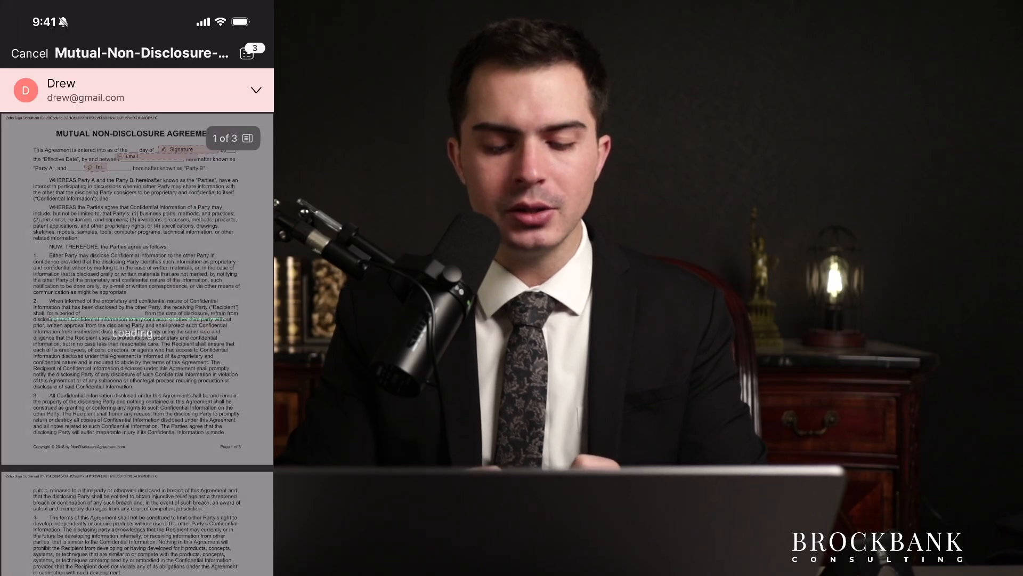
scroll(137, 320, "up", 3)
scroll(137, 319, "up", 2)
scroll(137, 320, "down", 3)
scroll(137, 319, "down", 10)
scroll(137, 320, "up", 4)
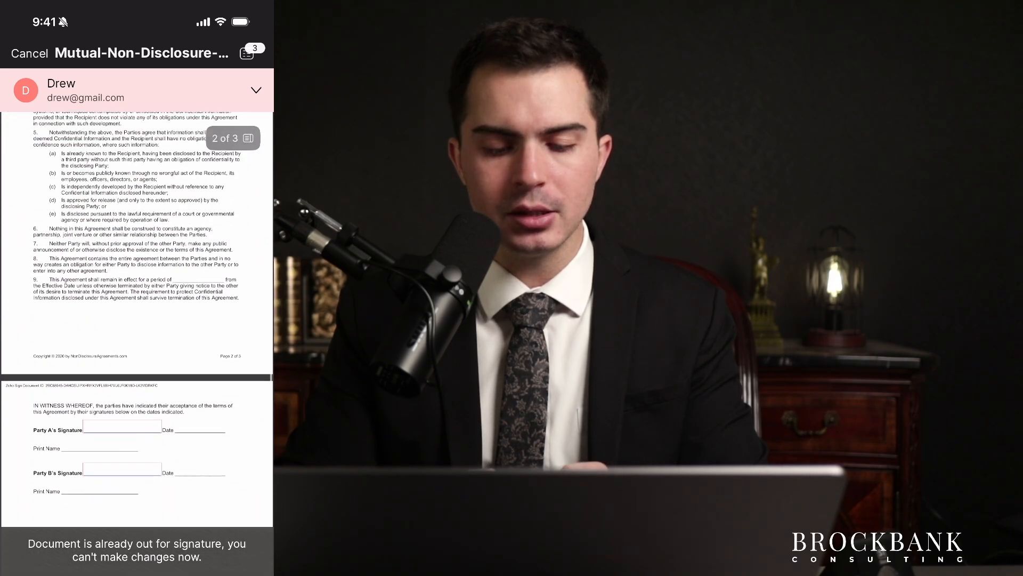
scroll(137, 320, "up", 6)
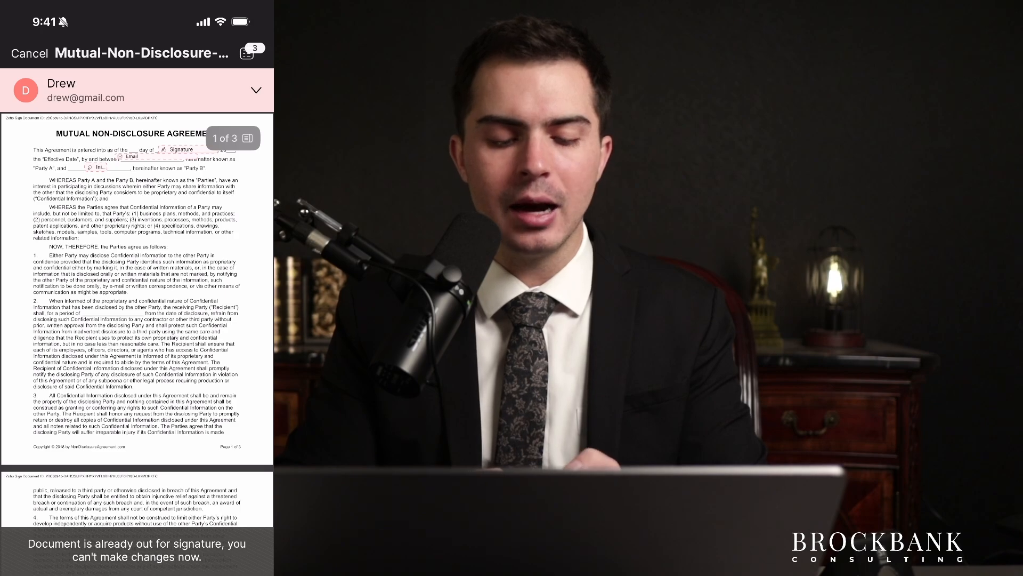
Close the preview and return to the Out for Signatures list showing the agreement In Progress.
left_click(29, 54)
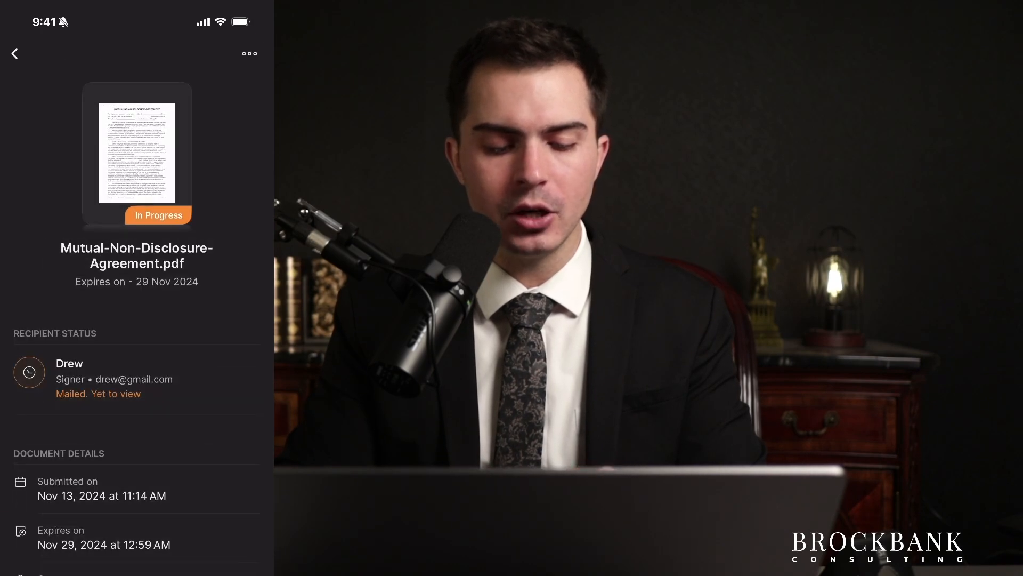
left_click(15, 53)
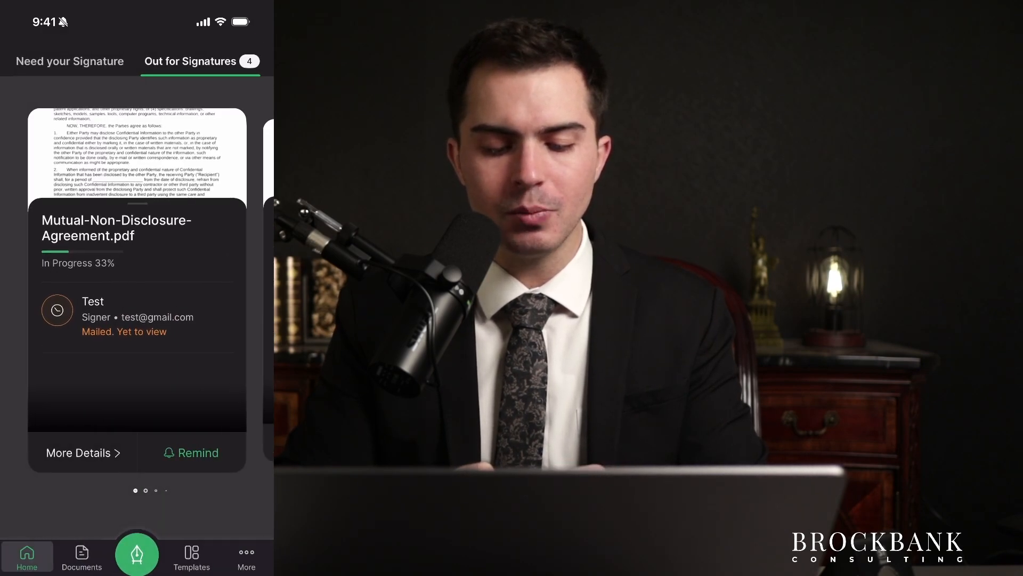
mouse_move(203, 319)
left_mouse_down()
mouse_move(69, 319)
mouse_move(202, 320)
left_mouse_up()
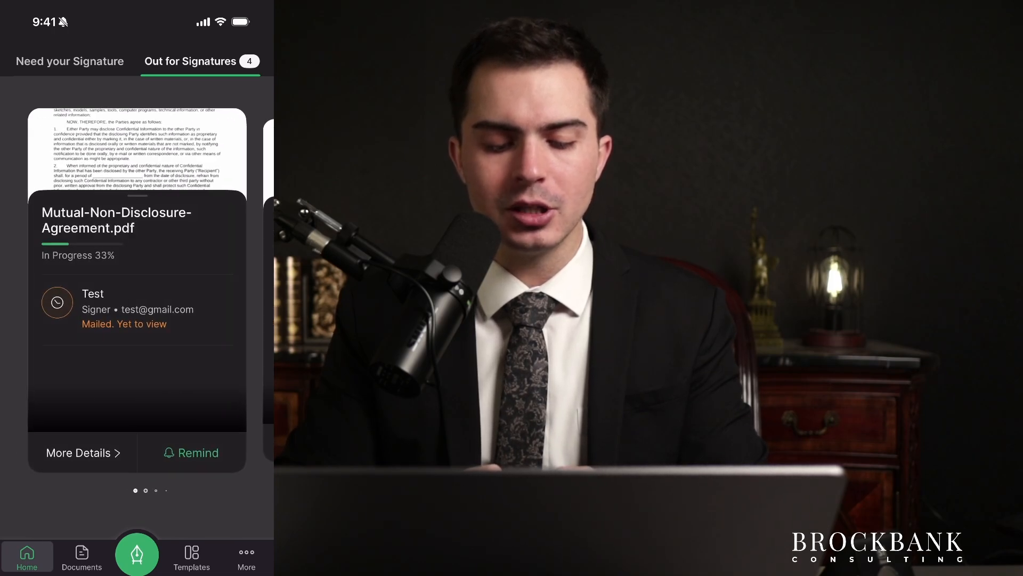